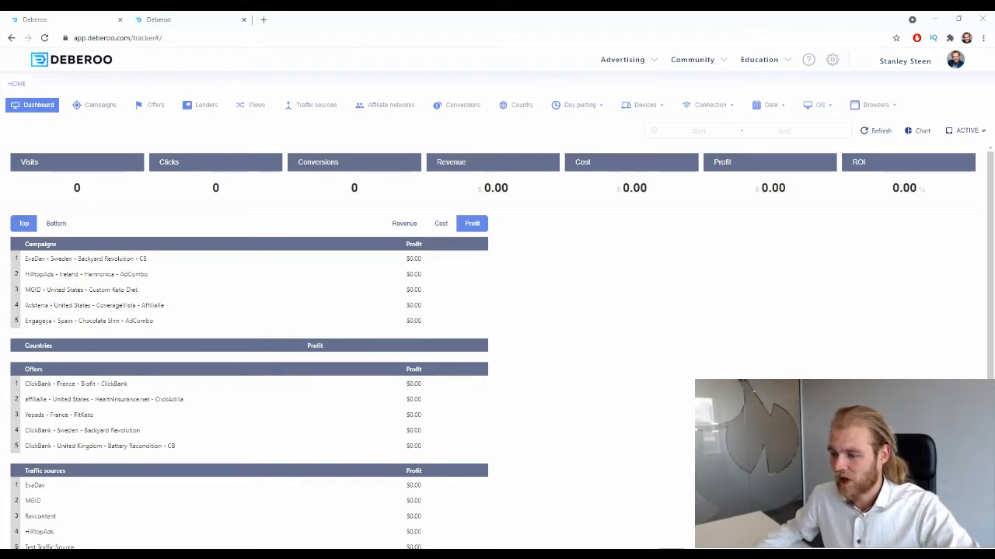
- Open the landing page templates in the landing page builder and filter them by the Insurance vertical
{"action": "left_click", "coordinate": [151, 18]}
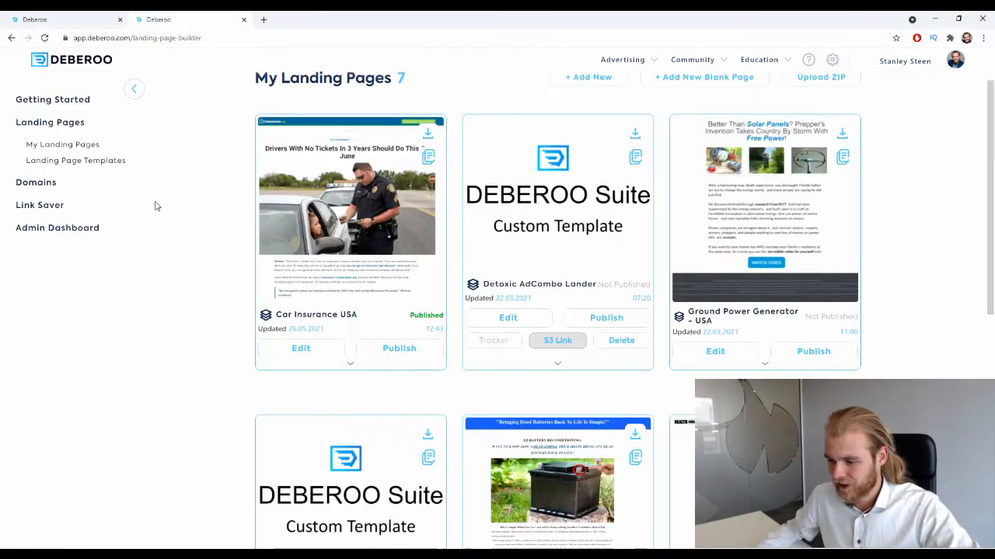
{"action": "left_click", "coordinate": [102, 160]}
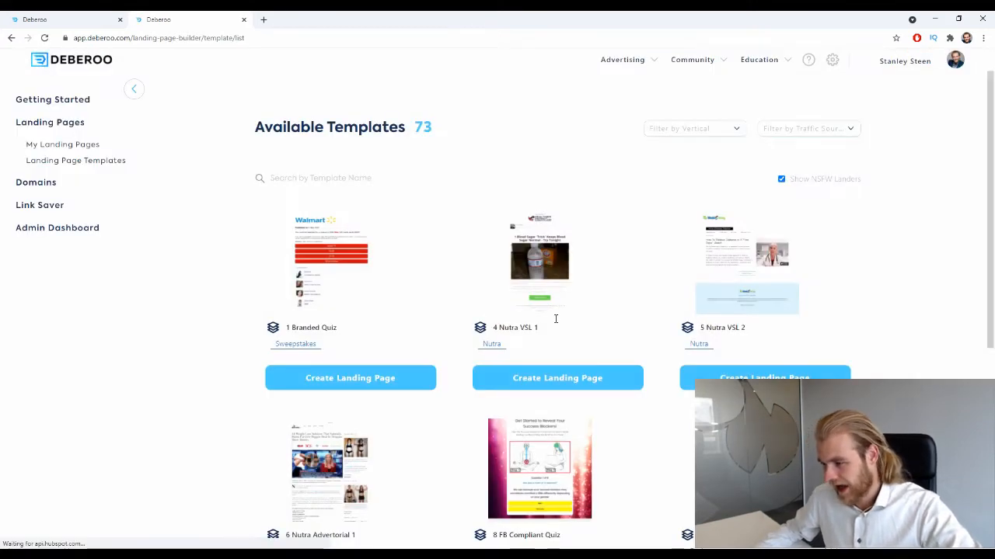
{"action": "left_click", "coordinate": [704, 129]}
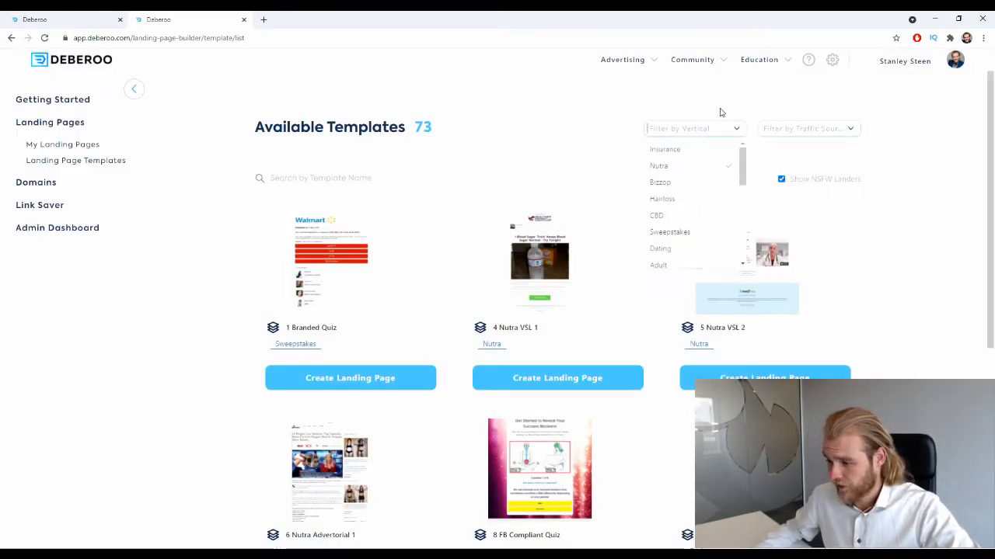
{"action": "left_click", "coordinate": [703, 149]}
{"action": "left_click", "coordinate": [531, 153]}
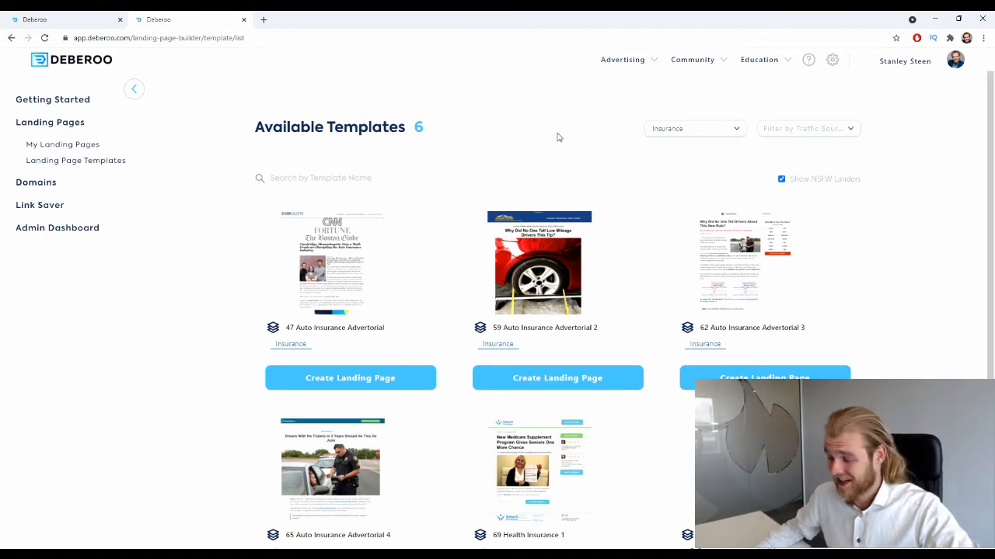
- Create a landing page named "Split Test LP 1" from the 59 Auto Insurance Advertorial 2 template
{"action": "scroll", "coordinate": [557, 137], "scroll_direction": "down", "scroll_amount": 3}
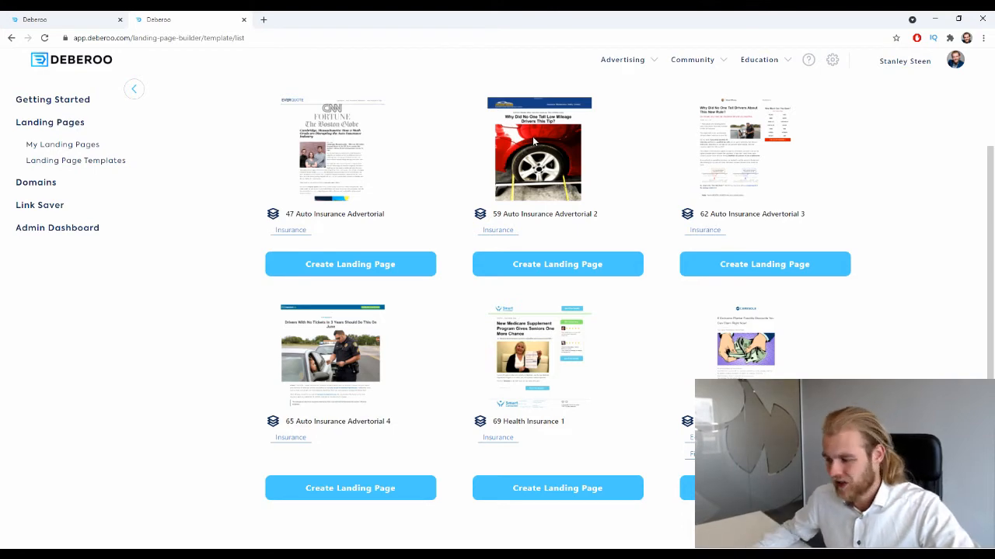
{"action": "left_click", "coordinate": [557, 263]}
{"action": "left_click", "coordinate": [504, 300]}
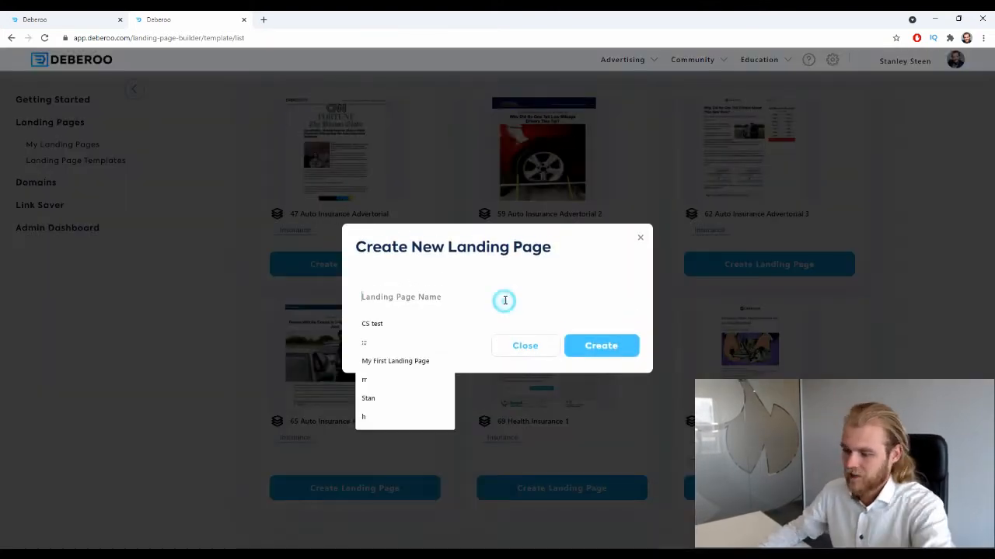
{"action": "type", "text": "Split "}
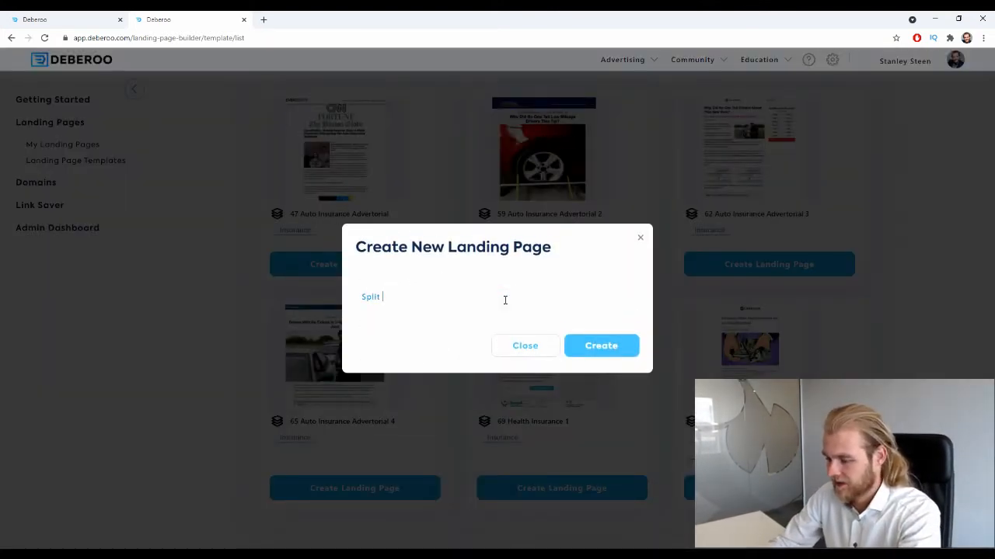
{"action": "type", "text": "Test LP 1"}
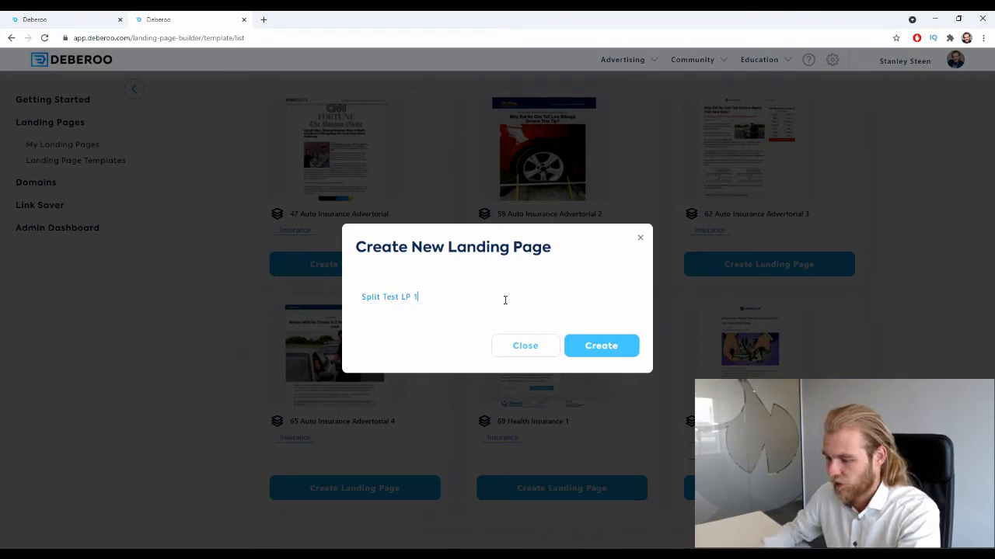
{"action": "left_click", "coordinate": [613, 349]}
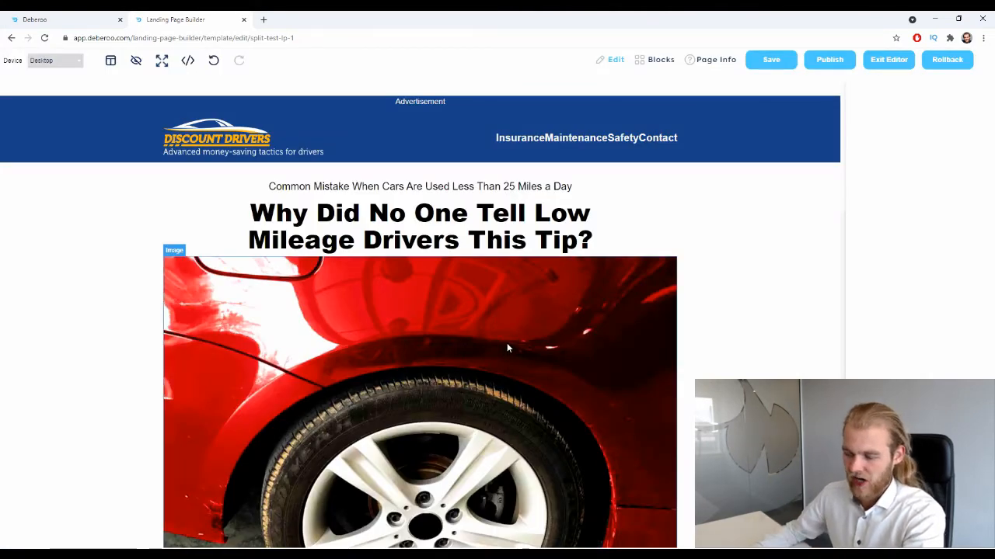
- Look through the new landing page's content and open its page info with the destination URL setting
{"action": "scroll", "coordinate": [507, 348], "scroll_direction": "down", "scroll_amount": 15}
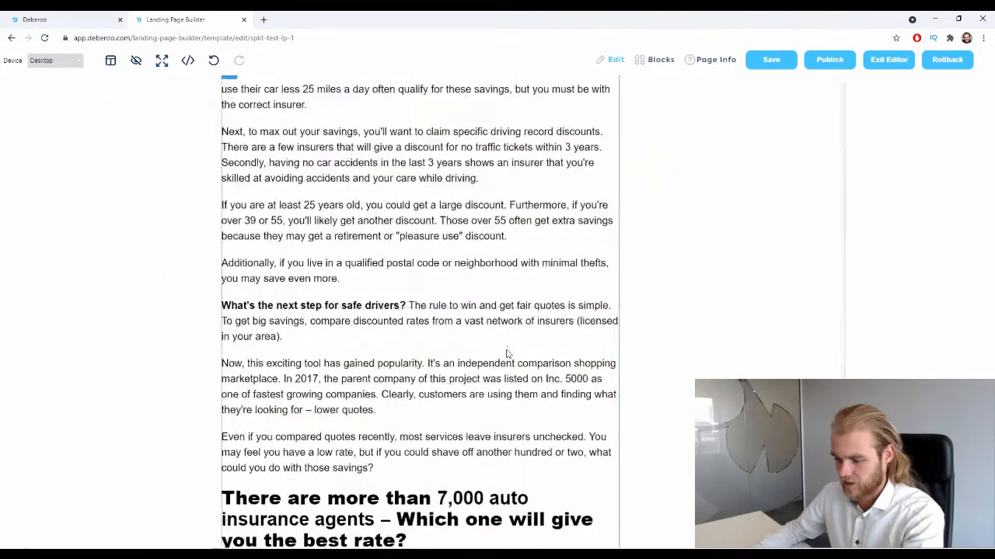
{"action": "scroll", "coordinate": [395, 351], "scroll_direction": "up", "scroll_amount": 15}
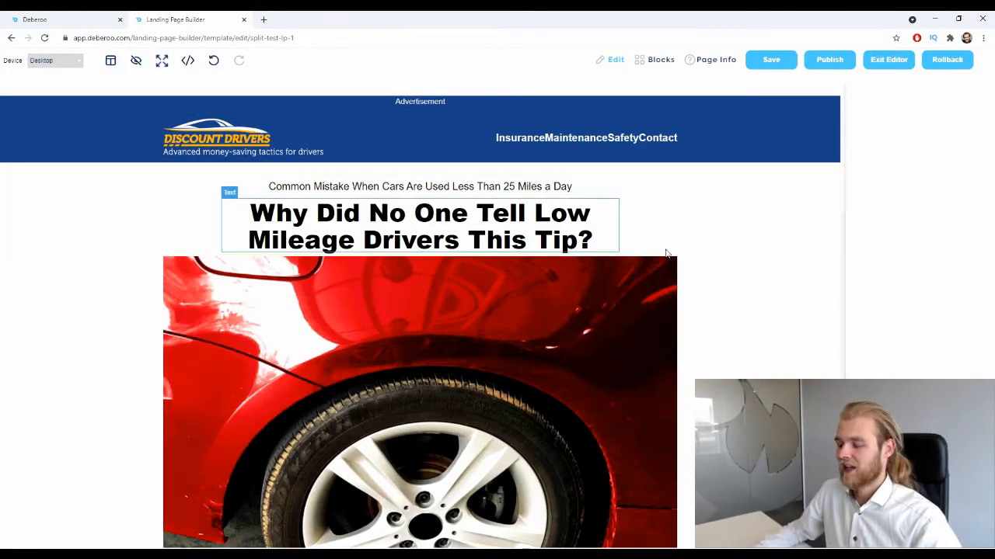
{"action": "left_click", "coordinate": [716, 61]}
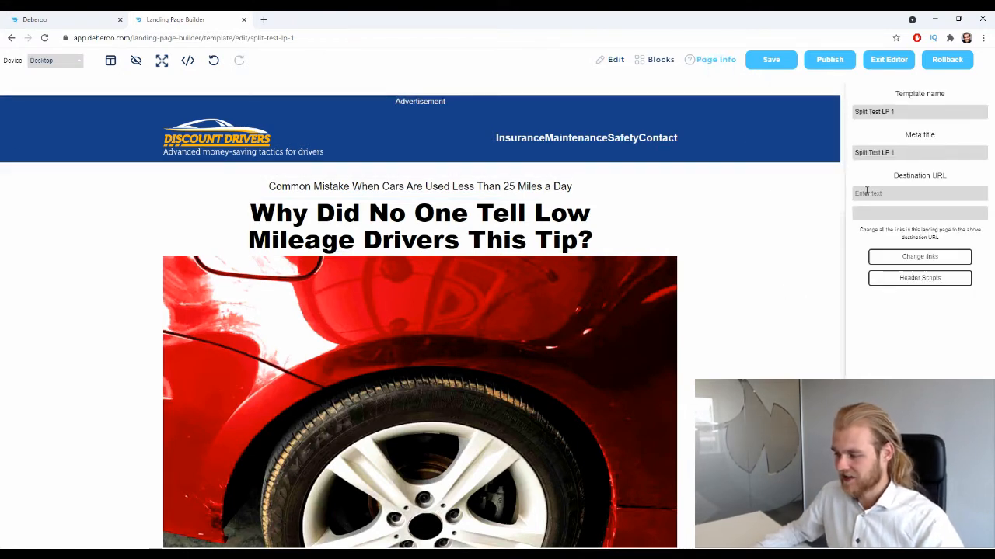
{"action": "left_click_drag", "start_coordinate": [891, 168], "coordinate": [969, 172]}
{"action": "left_click", "coordinate": [964, 173]}
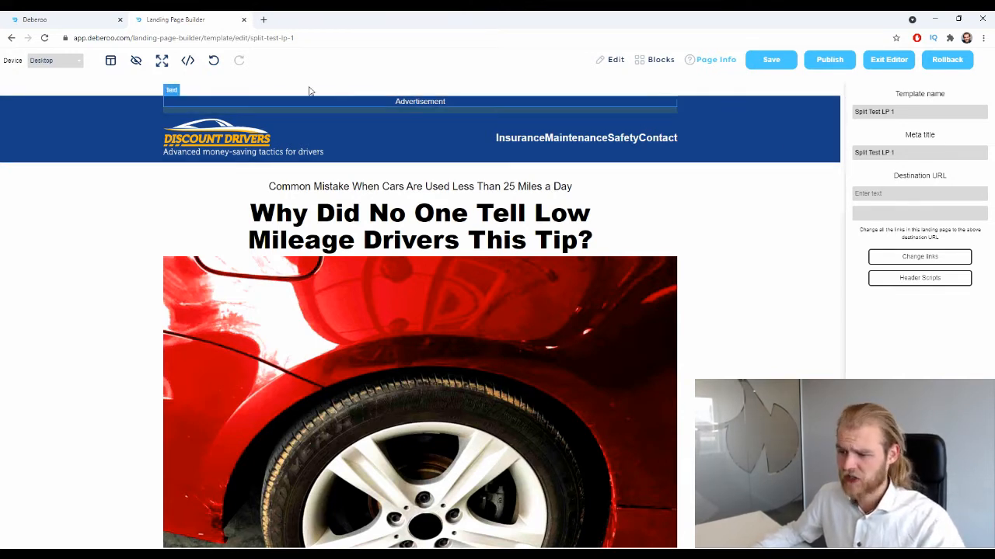
{"action": "left_click", "coordinate": [35, 20]}
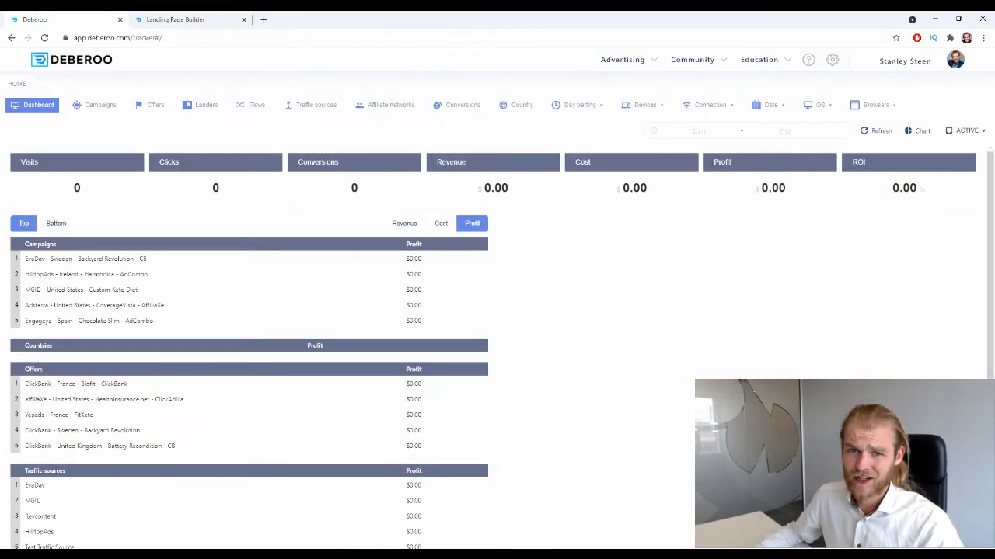
{"action": "left_click", "coordinate": [905, 63]}
{"action": "left_click", "coordinate": [897, 103]}
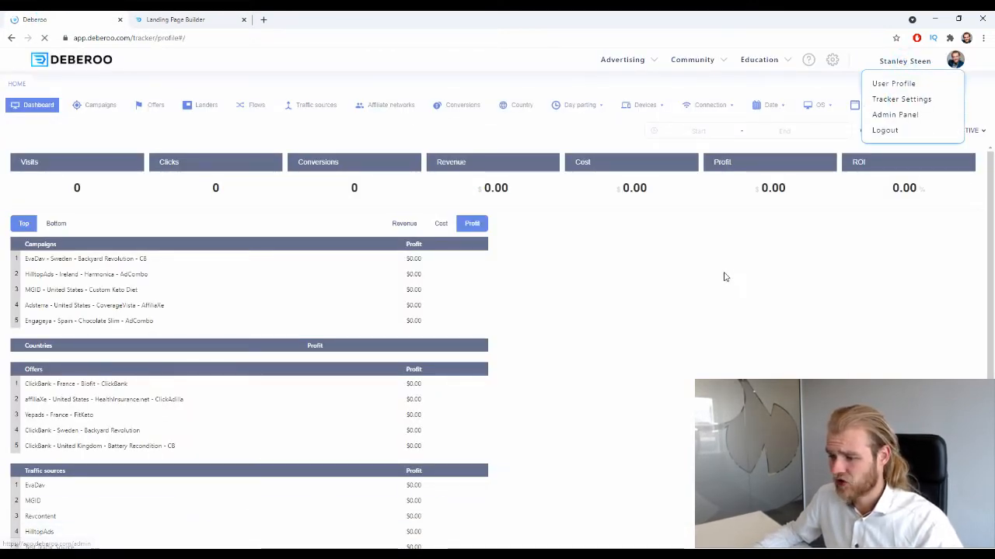
{"action": "left_click", "coordinate": [195, 89]}
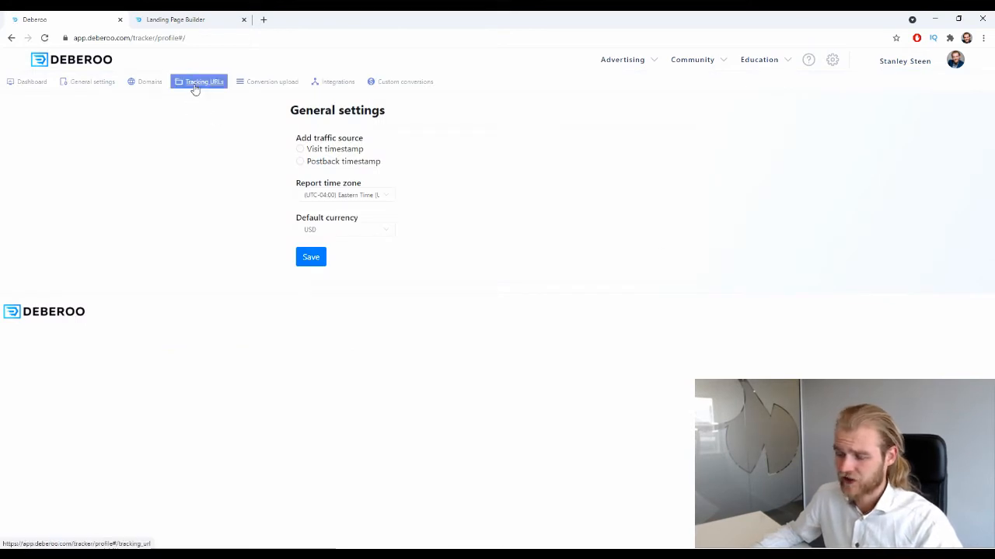
{"action": "left_click", "coordinate": [389, 262]}
{"action": "left_click_drag", "start_coordinate": [384, 262], "coordinate": [288, 256]}
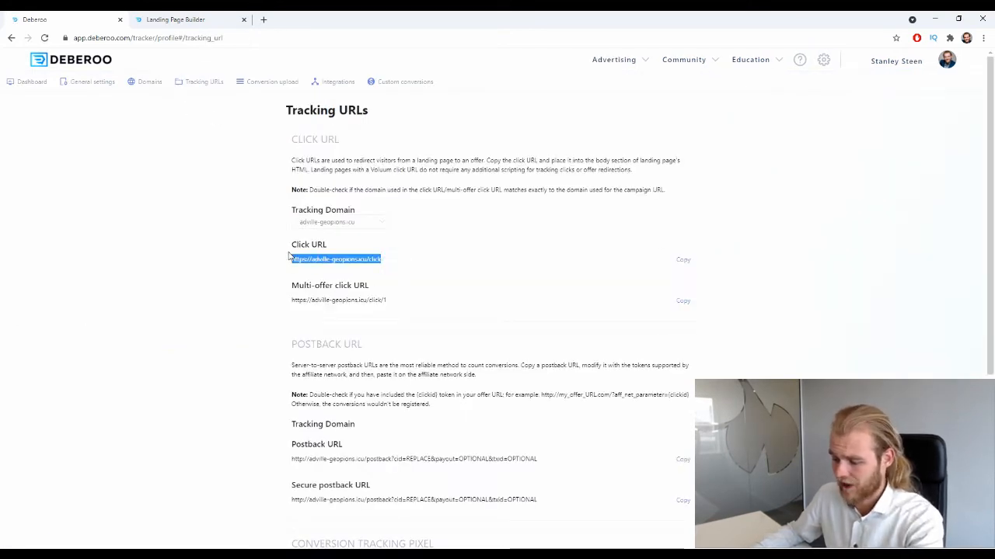
{"action": "left_click", "coordinate": [171, 20]}
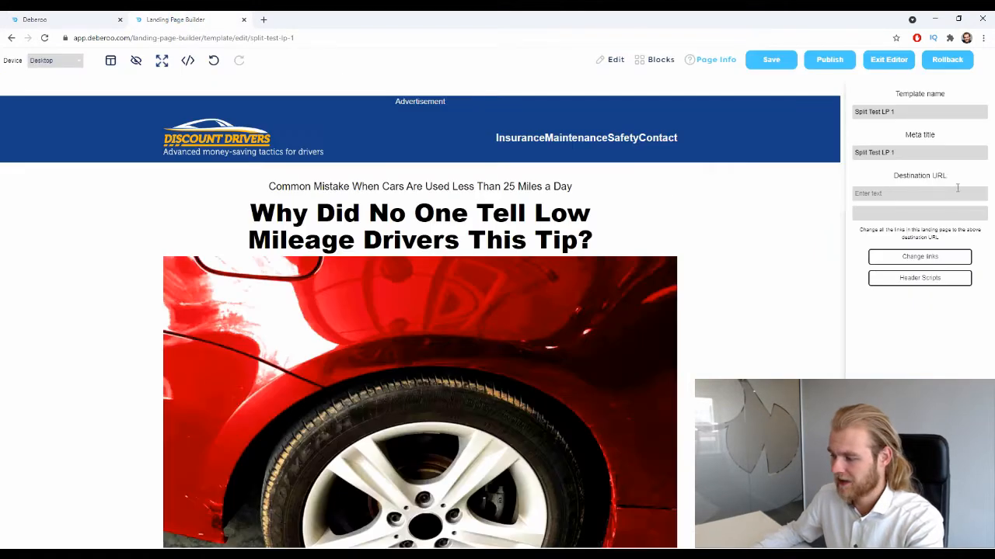
{"action": "left_click", "coordinate": [942, 194]}
{"action": "type", "text": "https://adville-geoplons.icu/click"}
{"action": "left_click", "coordinate": [919, 256]}
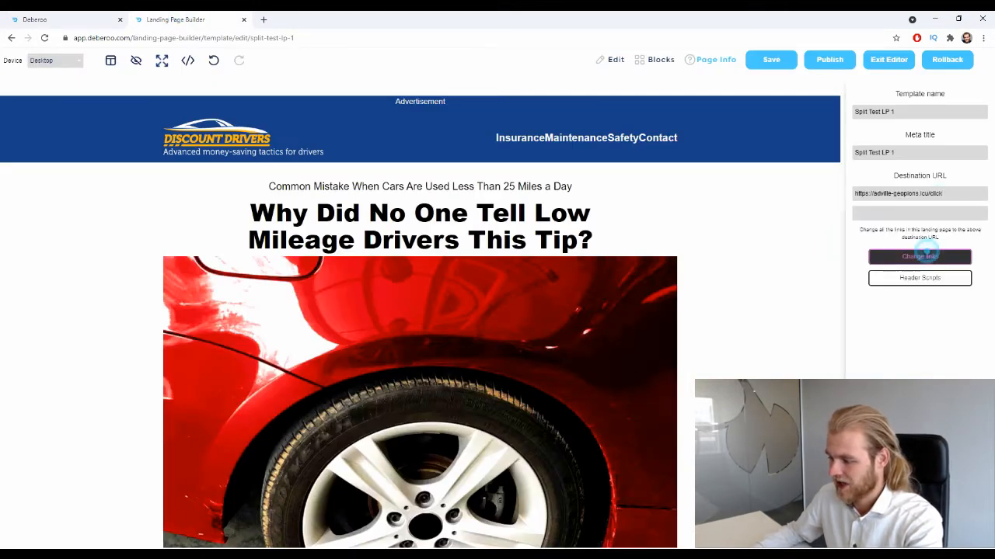
- Publish the Split Test LP 1 landing page, view the live version and return to the editor
{"action": "left_click", "coordinate": [829, 60]}
{"action": "left_click", "coordinate": [588, 304]}
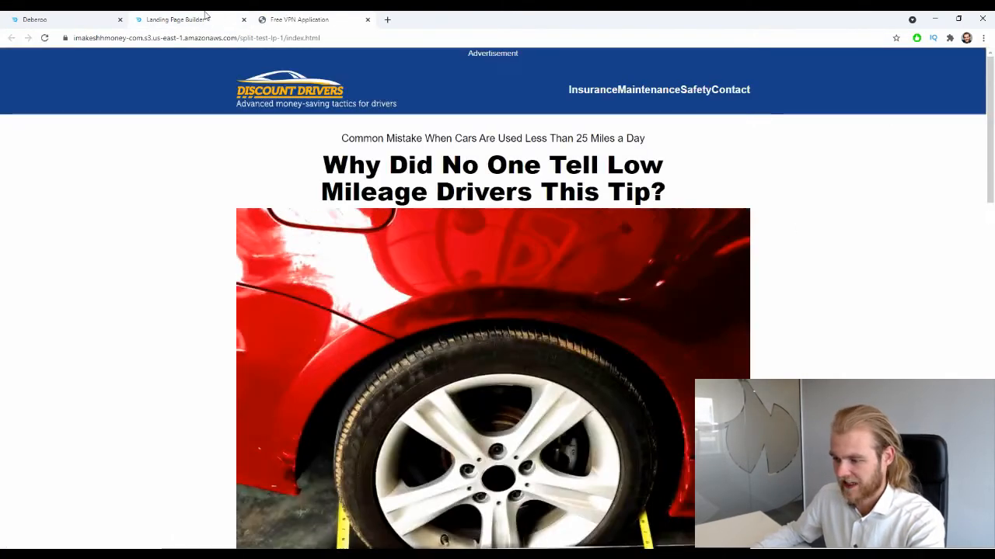
{"action": "left_click", "coordinate": [186, 19]}
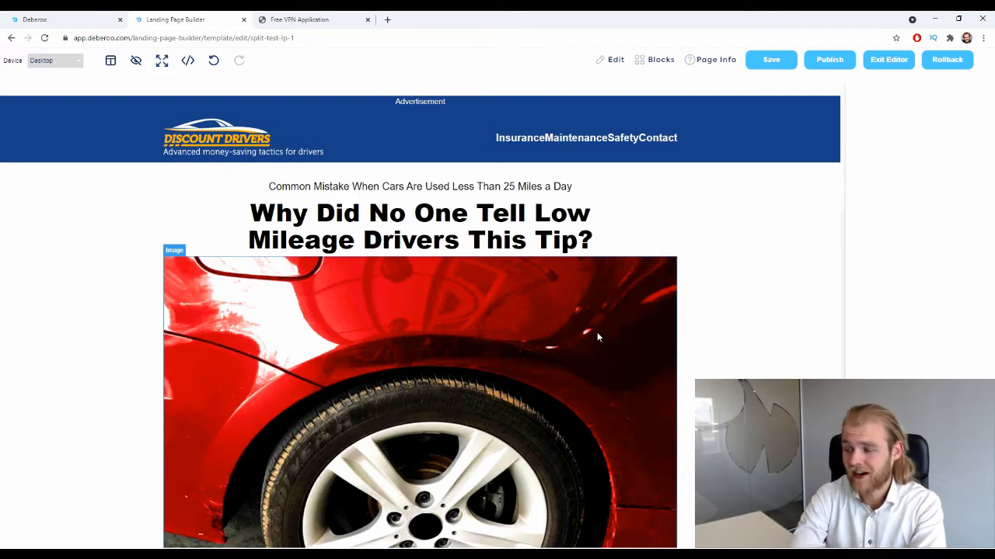
- Duplicate the Split Test LP 1 landing page as "Split Test LP 2" and open the copy for editing
{"action": "left_click", "coordinate": [883, 62]}
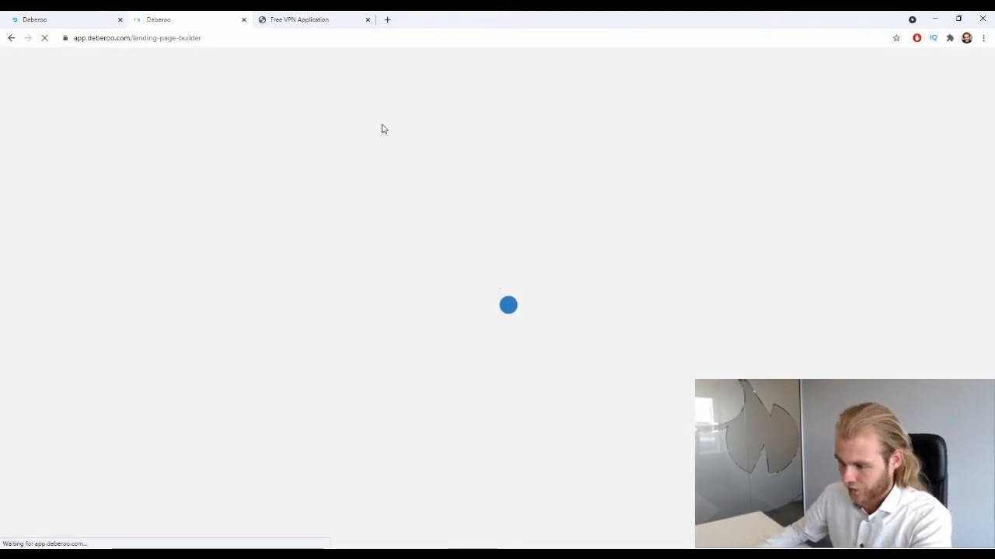
{"action": "scroll", "coordinate": [252, 225], "scroll_direction": "down", "scroll_amount": 7}
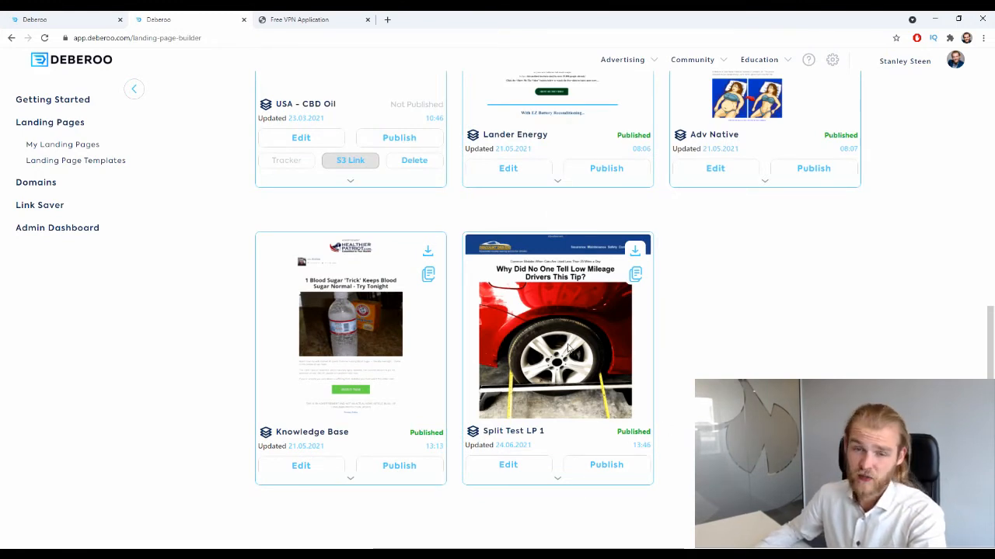
{"action": "left_click", "coordinate": [635, 276]}
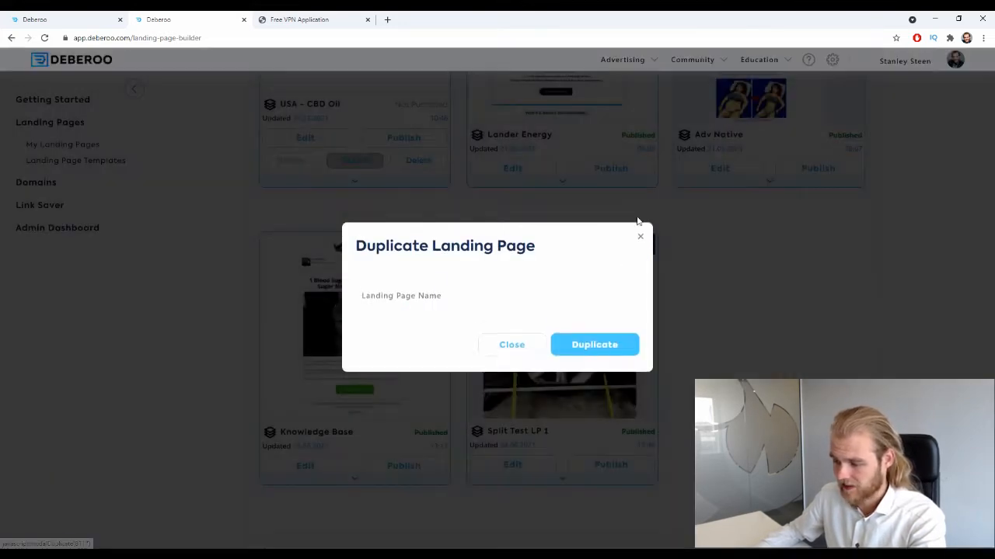
{"action": "left_click", "coordinate": [458, 290]}
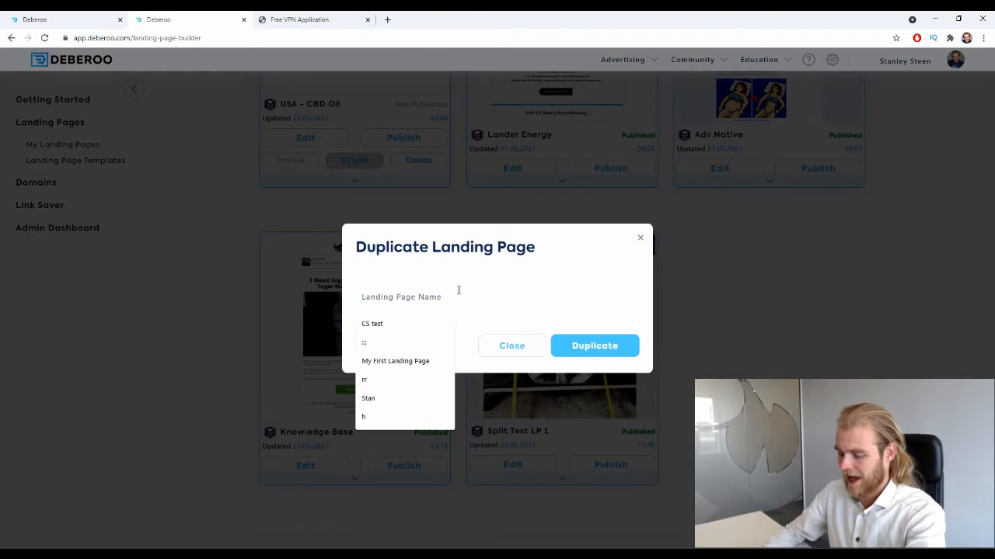
{"action": "type", "text": "Spl"}
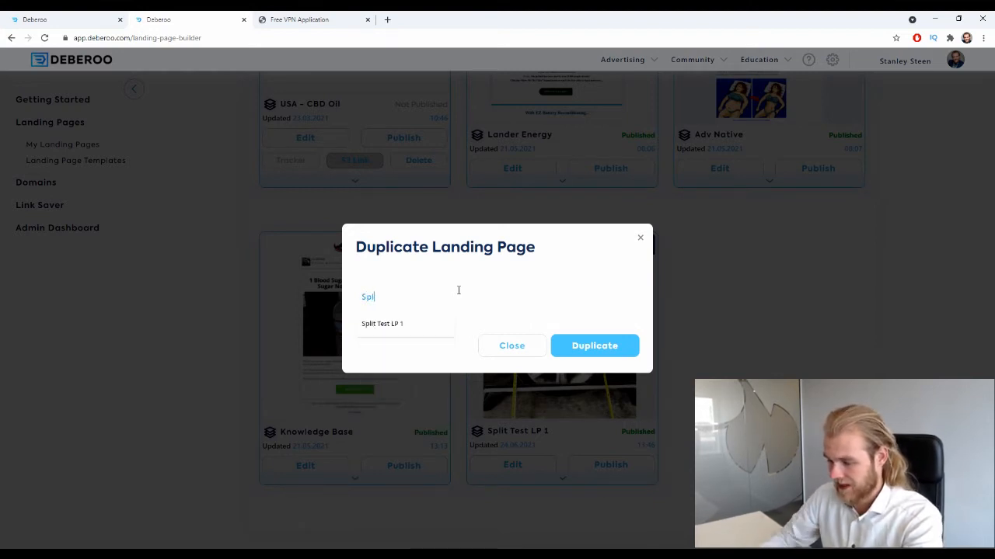
{"action": "left_click", "coordinate": [416, 324]}
{"action": "key", "text": "BackSpace"}
{"action": "type", "text": "2"}
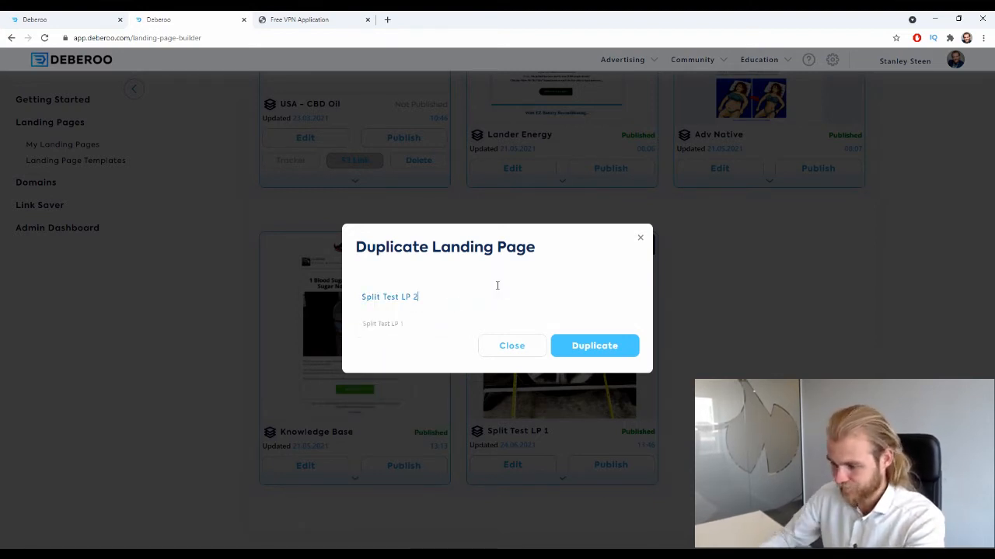
{"action": "left_click", "coordinate": [595, 345]}
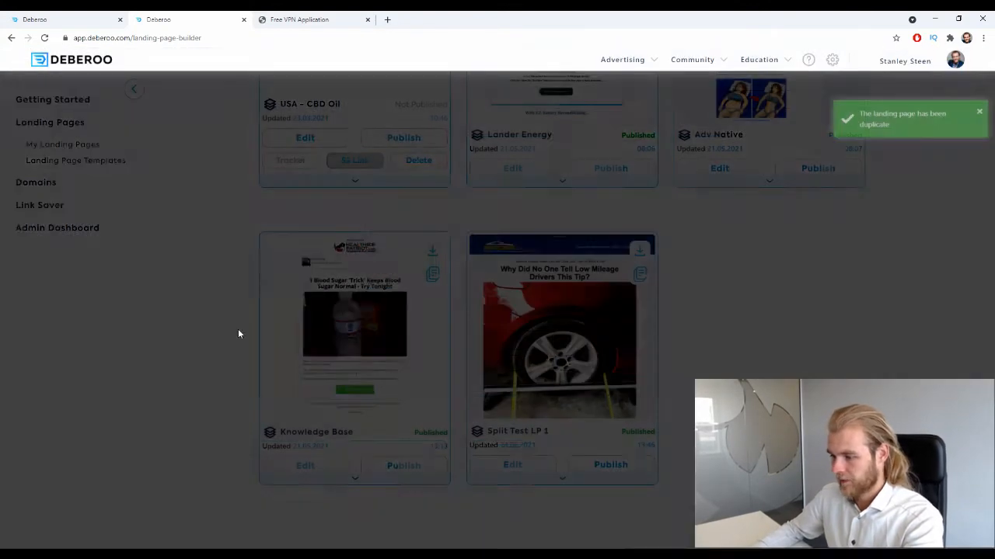
{"action": "scroll", "coordinate": [666, 236], "scroll_direction": "down", "scroll_amount": 7}
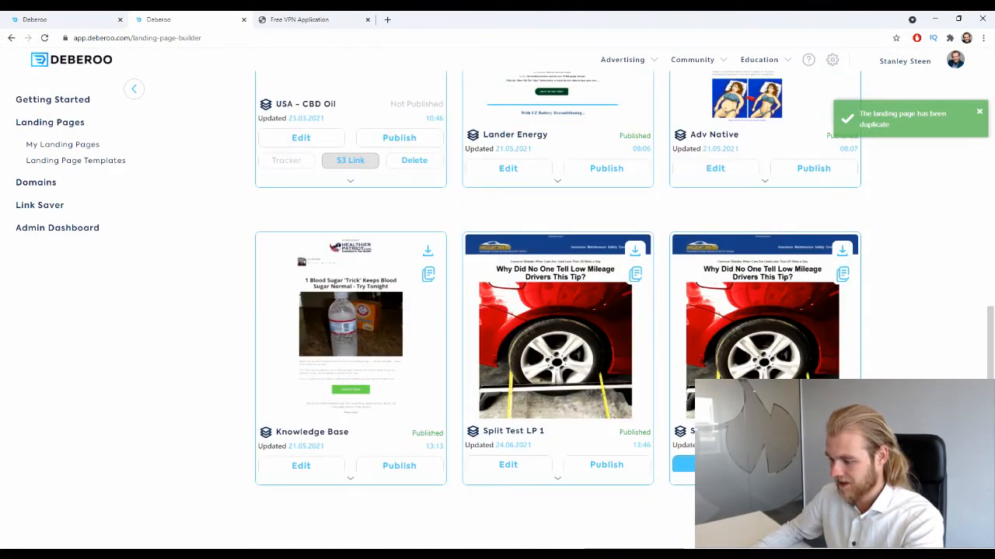
{"action": "left_click", "coordinate": [684, 464]}
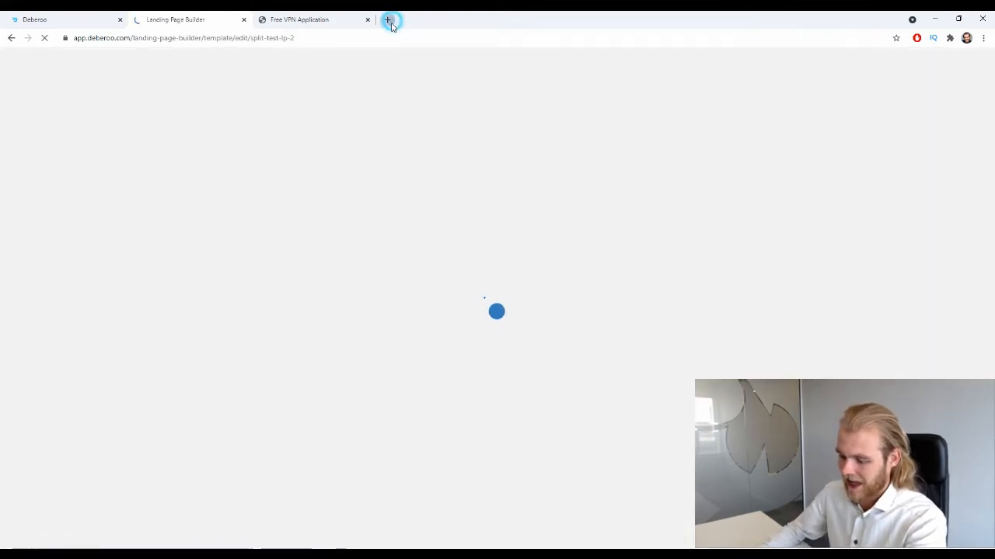
- Search Google Images for "car" in a new browser tab
{"action": "left_click", "coordinate": [387, 19]}
{"action": "type", "text": "car"}
{"action": "key", "text": "Return"}
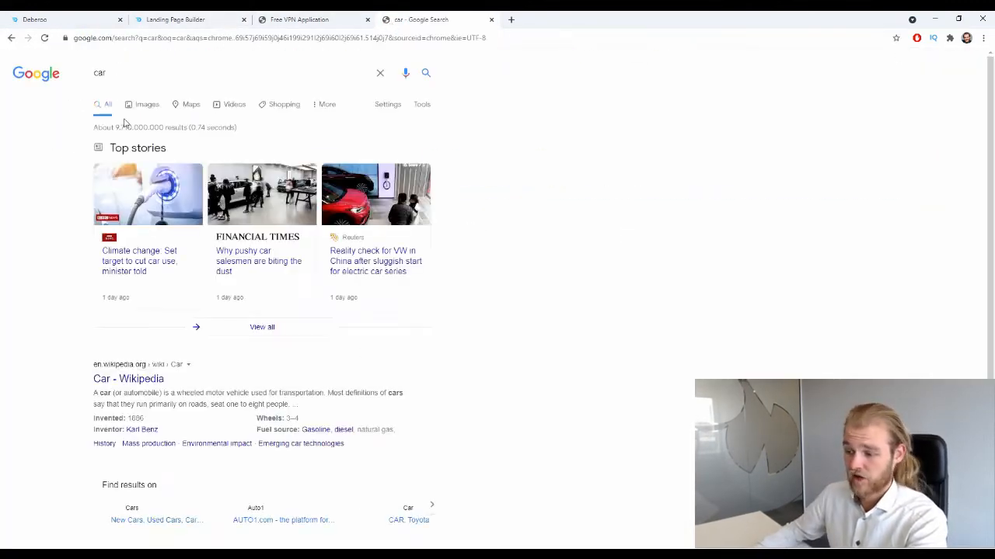
{"action": "left_click", "coordinate": [147, 103]}
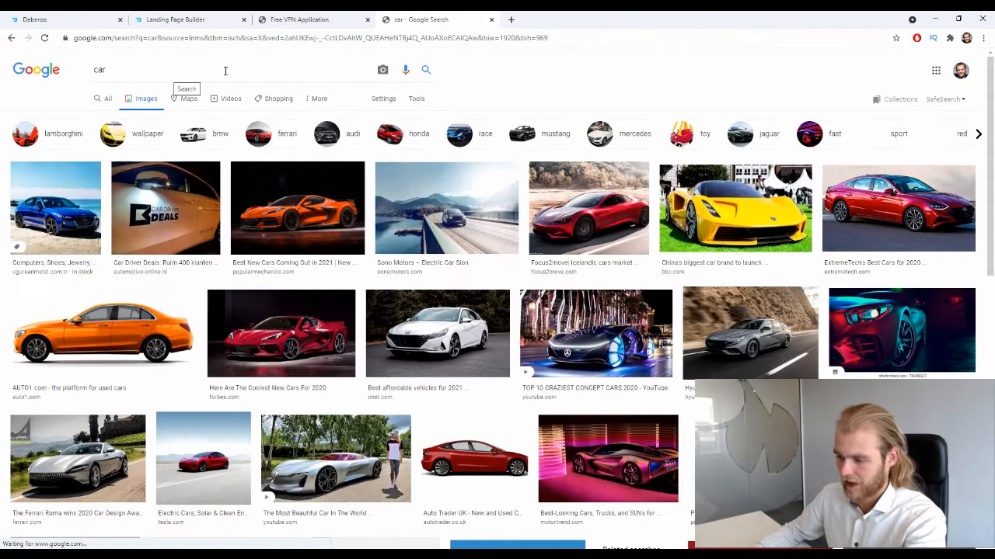
- Enlarge the yellow sports car picture from BBC News and save it to the computer
{"action": "scroll", "coordinate": [694, 167], "scroll_direction": "down", "scroll_amount": 2}
{"action": "left_click", "coordinate": [716, 109]}
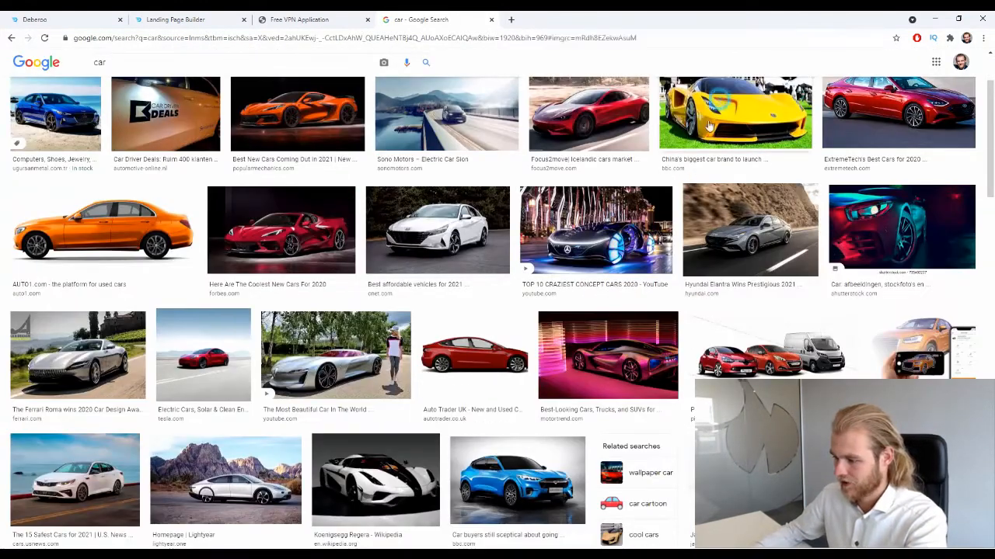
{"action": "right_click", "coordinate": [650, 226]}
{"action": "left_click", "coordinate": [710, 334]}
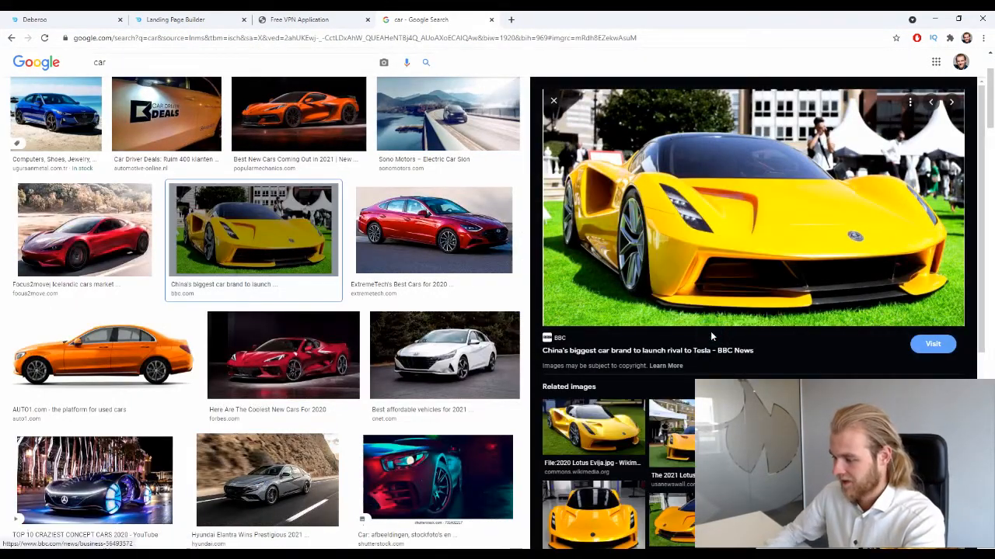
{"action": "key", "text": "Return"}
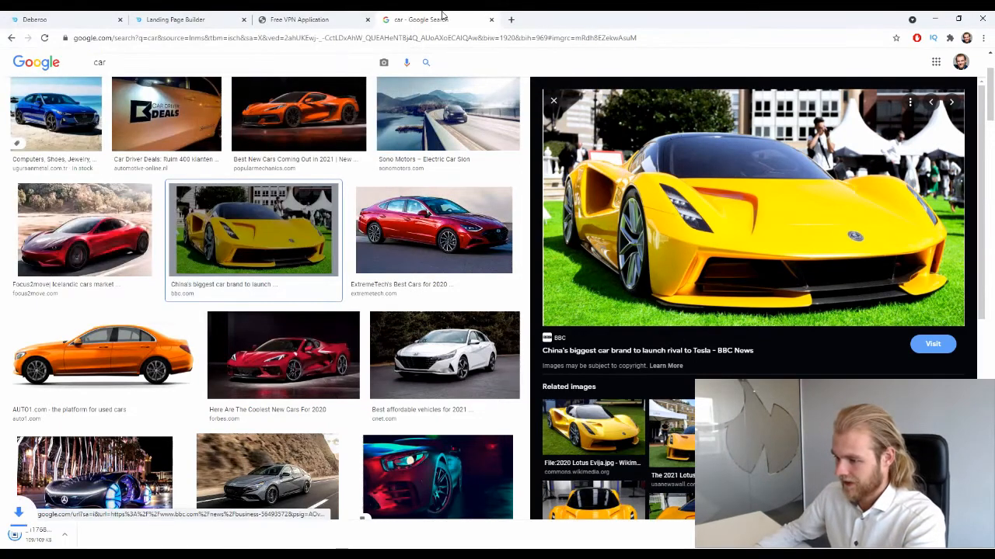
- Replace the red car photo below the headline of the Split Test LP 2 page with the downloaded _117684205_lotus.jpg
{"action": "left_click", "coordinate": [167, 24]}
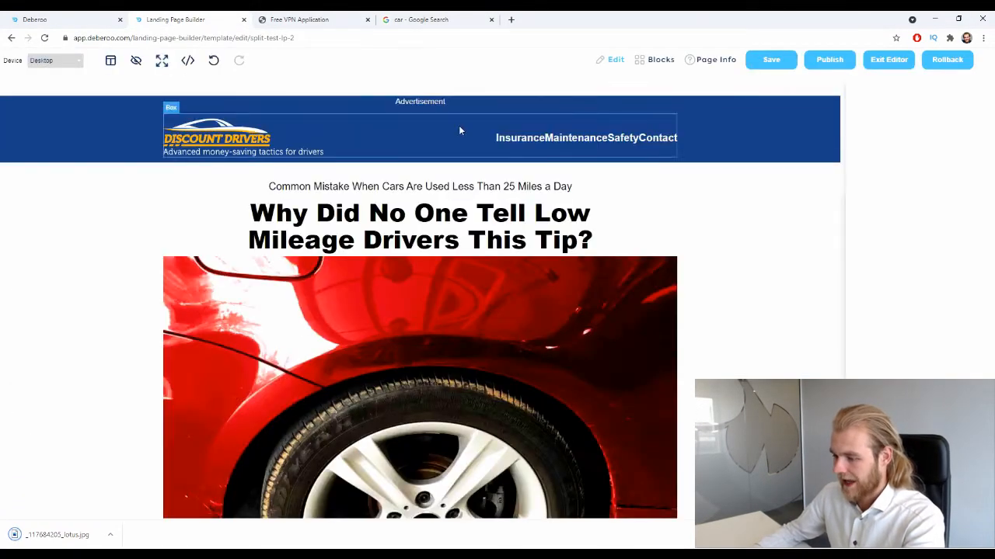
{"action": "scroll", "coordinate": [458, 128], "scroll_direction": "down", "scroll_amount": 3}
{"action": "left_click", "coordinate": [439, 242]}
{"action": "double_click", "coordinate": [440, 241]}
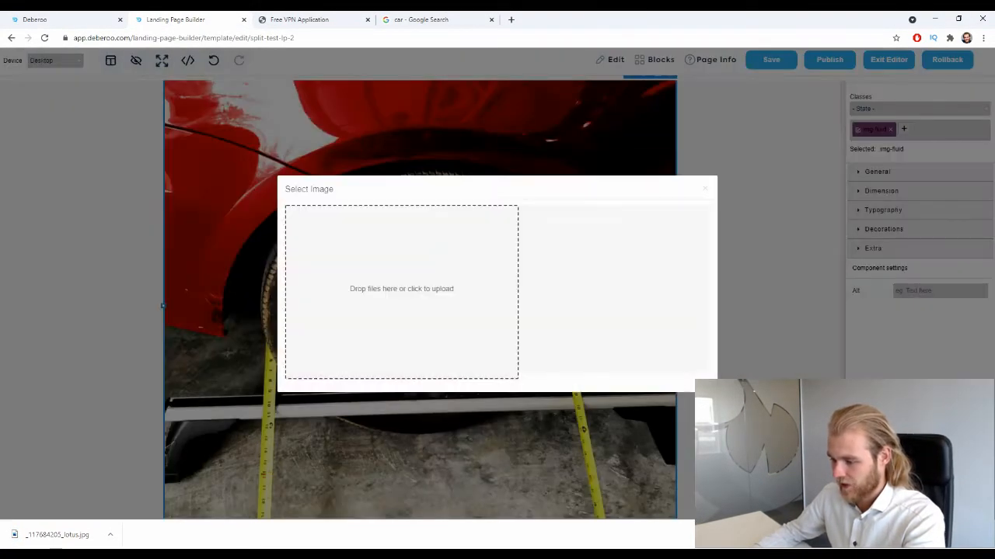
{"action": "left_click_drag", "start_coordinate": [48, 532], "coordinate": [434, 262]}
{"action": "left_click", "coordinate": [577, 239]}
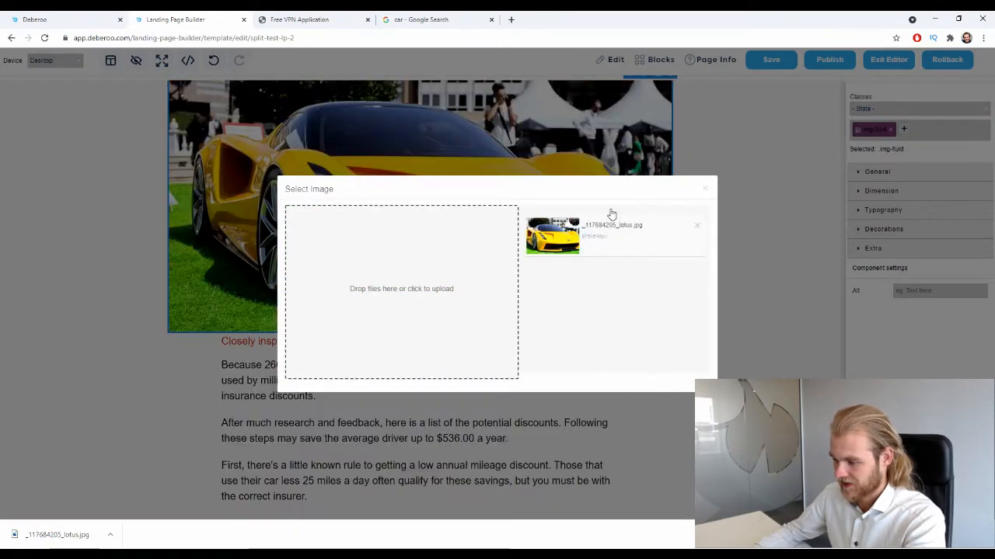
{"action": "left_click", "coordinate": [705, 188]}
{"action": "scroll", "coordinate": [738, 248], "scroll_direction": "up", "scroll_amount": 3}
{"action": "left_click", "coordinate": [757, 286]}
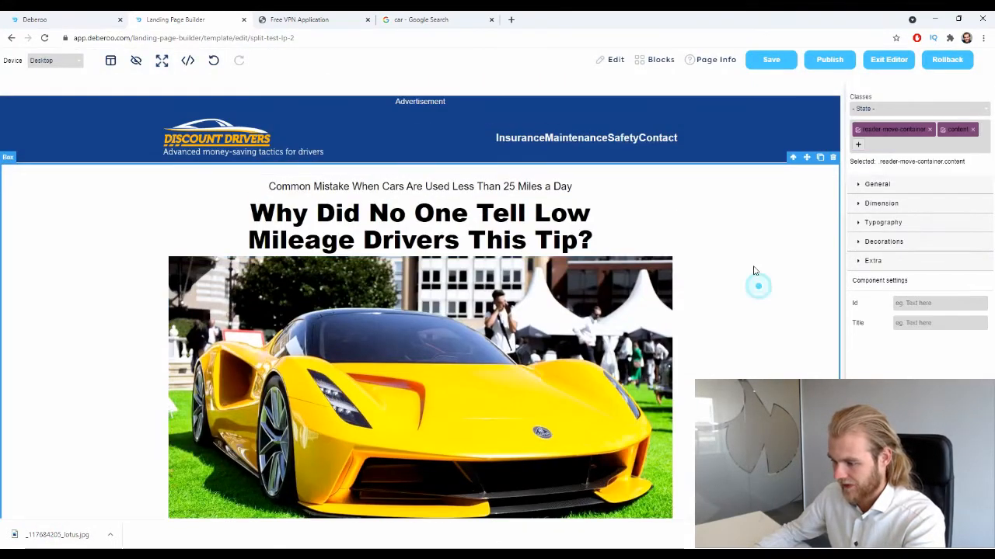
{"action": "scroll", "coordinate": [754, 278], "scroll_direction": "down", "scroll_amount": 3}
{"action": "scroll", "coordinate": [346, 148], "scroll_direction": "up", "scroll_amount": 3}
{"action": "scroll", "coordinate": [347, 159], "scroll_direction": "down", "scroll_amount": 8}
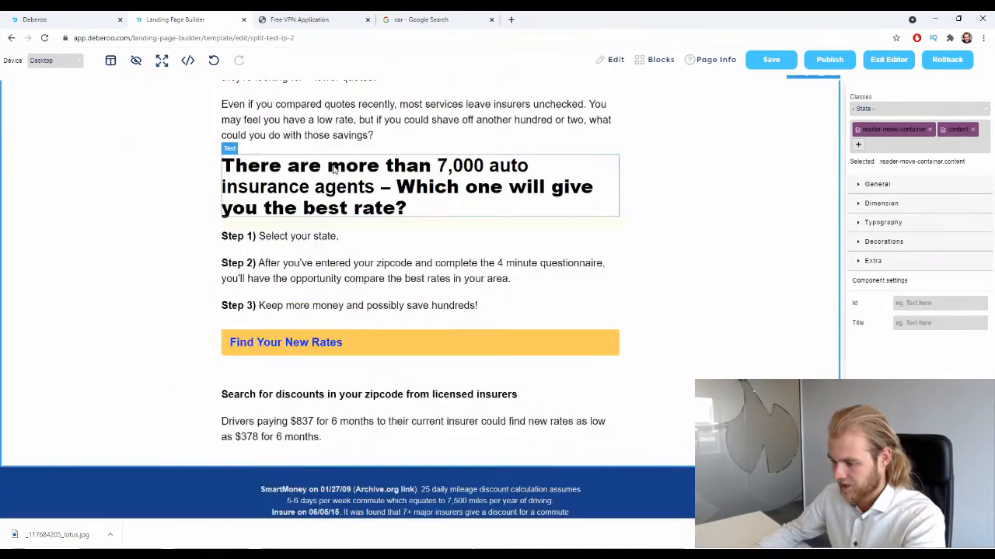
{"action": "scroll", "coordinate": [348, 159], "scroll_direction": "up", "scroll_amount": 10}
{"action": "left_click", "coordinate": [716, 59]}
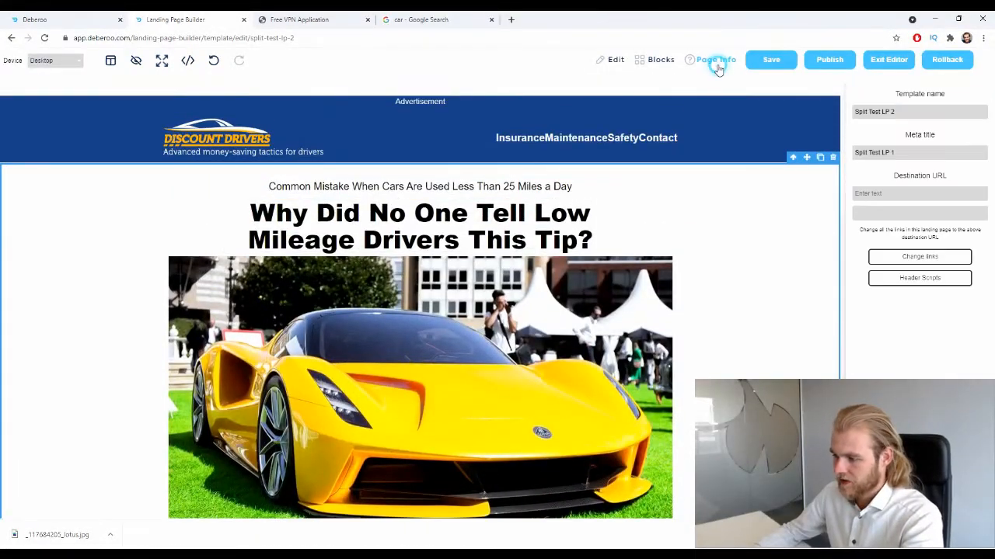
{"action": "left_click", "coordinate": [905, 193]}
{"action": "left_click", "coordinate": [908, 252]}
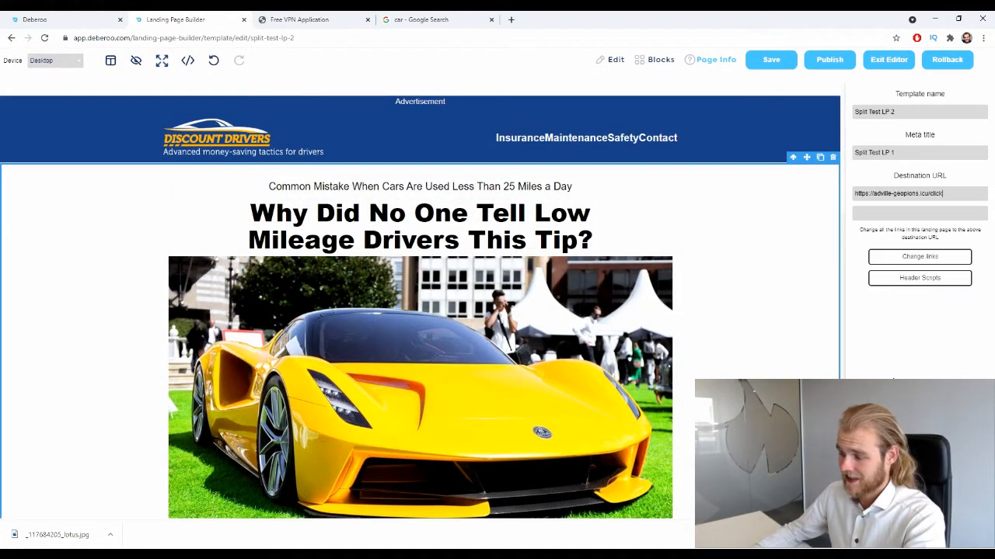
{"action": "left_click", "coordinate": [938, 258]}
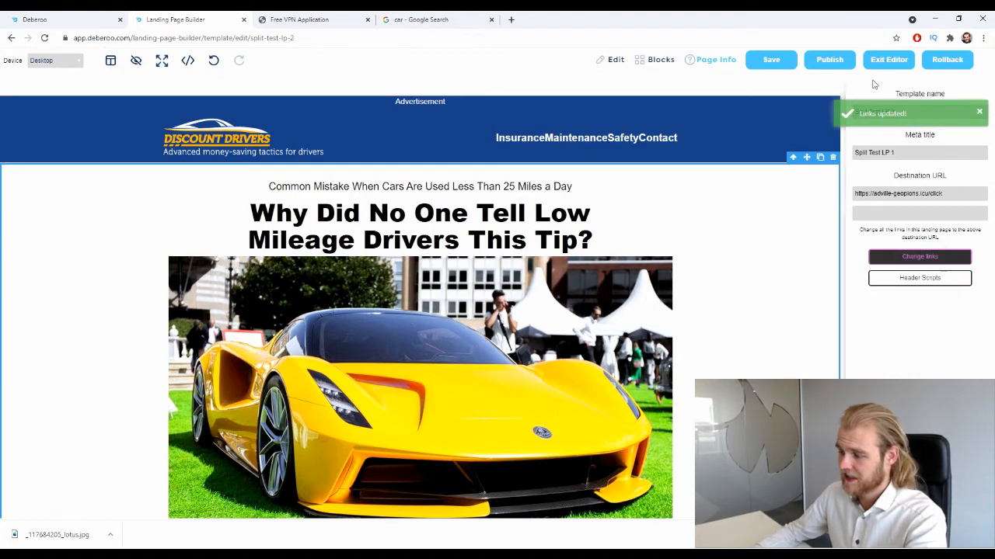
- Publish the Split Test LP 2 landing page on the imakeshhmoney-com domain and open its live version
{"action": "left_click", "coordinate": [829, 60]}
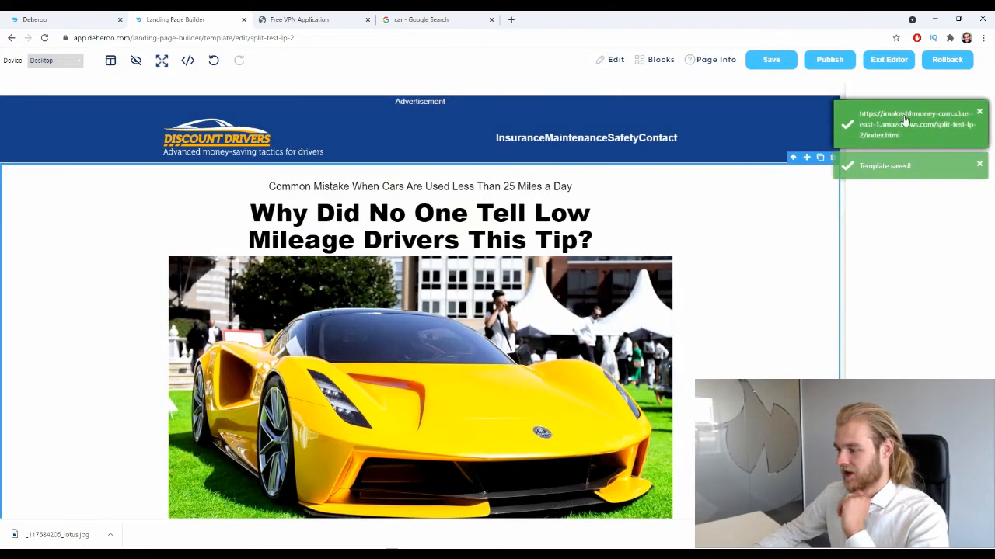
{"action": "left_click", "coordinate": [895, 113]}
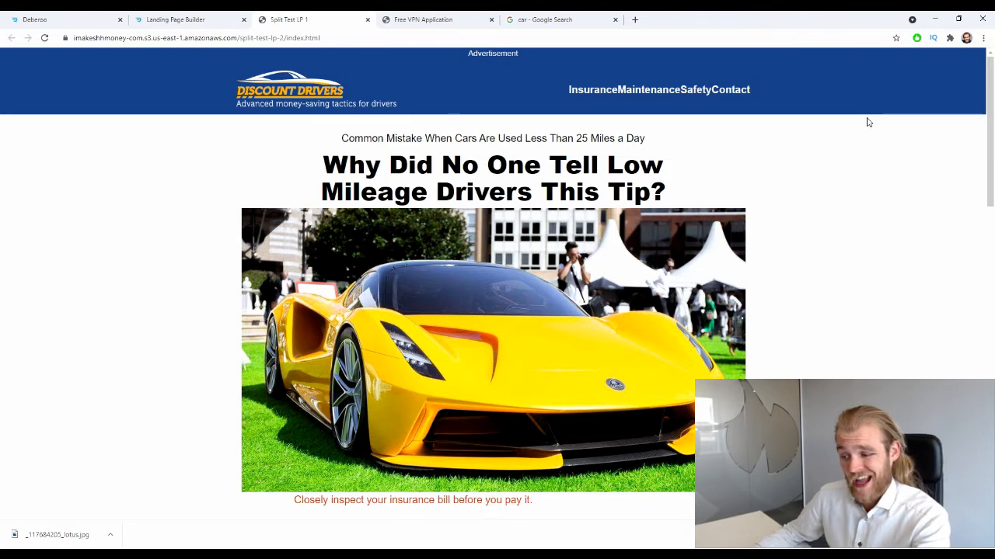
- Compare the live Split Test LP 1 and Split Test LP 2 pages, looking at their main images
{"action": "left_click", "coordinate": [438, 19]}
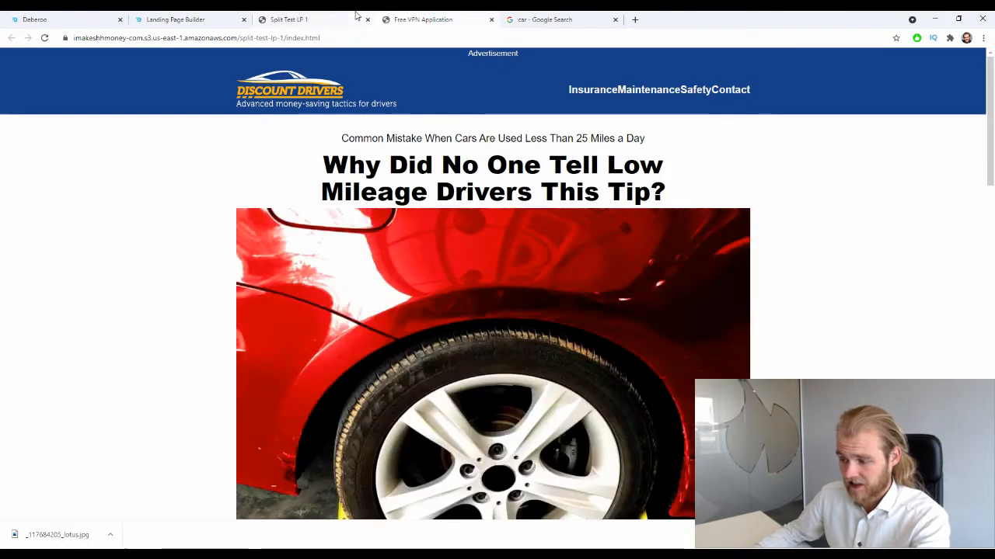
{"action": "left_click", "coordinate": [356, 18]}
{"action": "left_click", "coordinate": [453, 17]}
{"action": "left_click", "coordinate": [366, 17]}
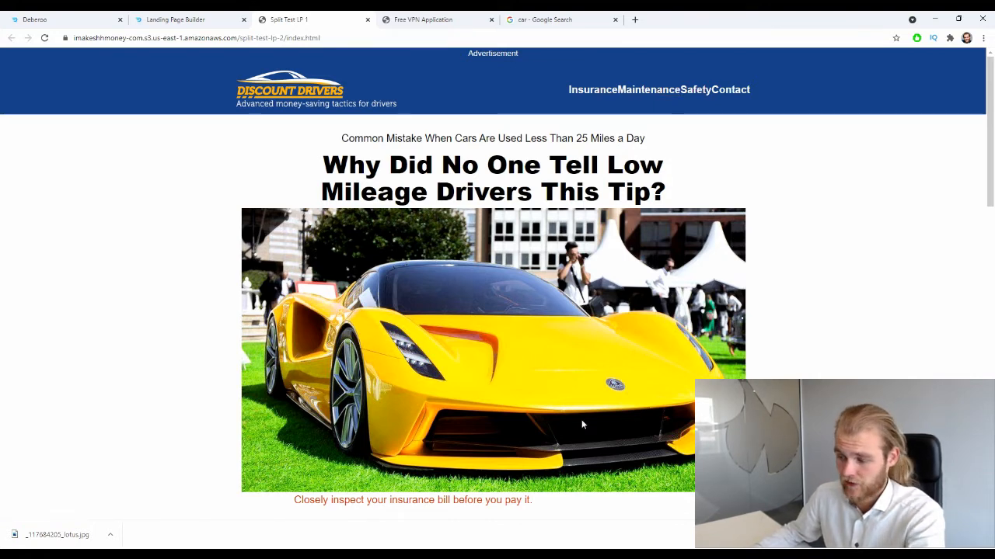
{"action": "left_click", "coordinate": [438, 19]}
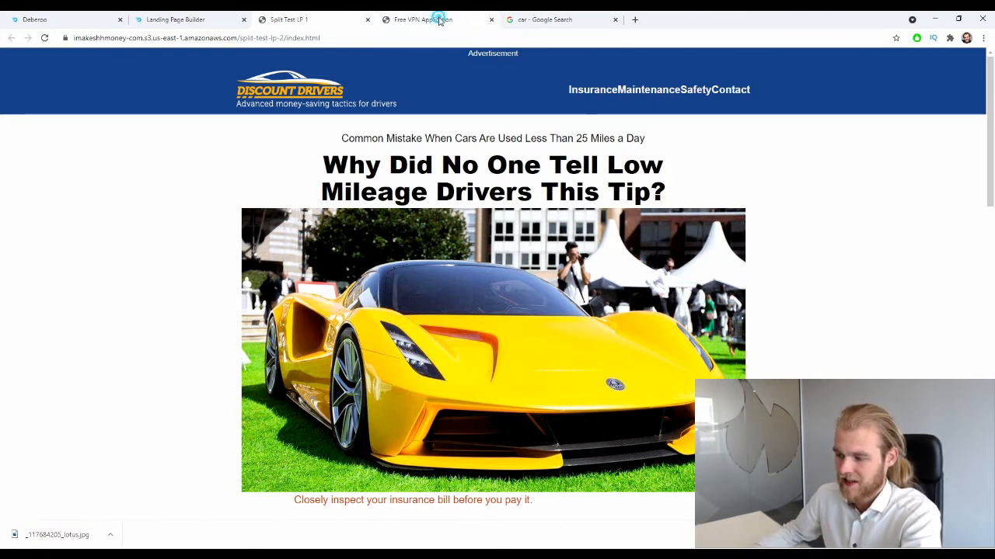
{"action": "left_click", "coordinate": [335, 17]}
{"action": "left_click", "coordinate": [422, 16]}
{"action": "left_click", "coordinate": [349, 15]}
{"action": "left_click", "coordinate": [422, 16]}
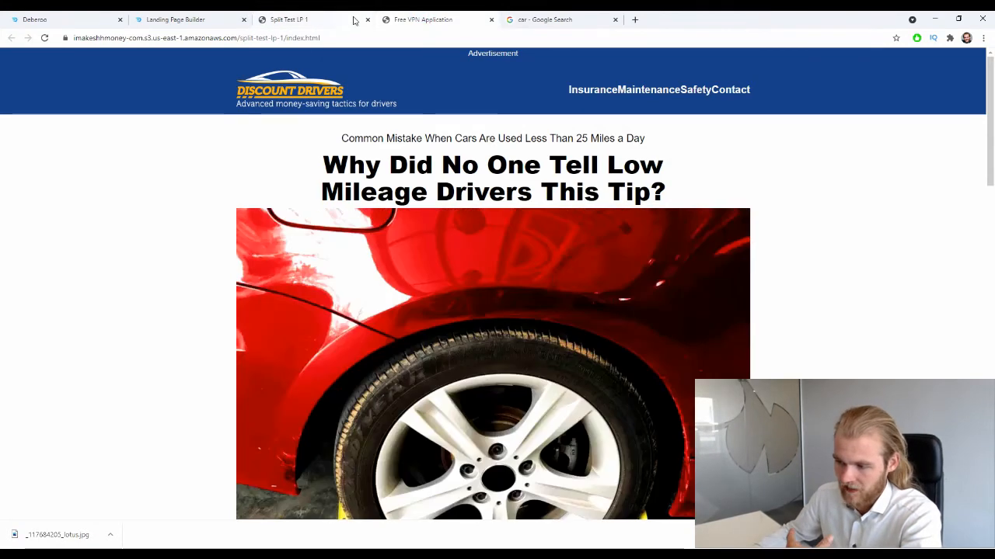
{"action": "left_click", "coordinate": [350, 19]}
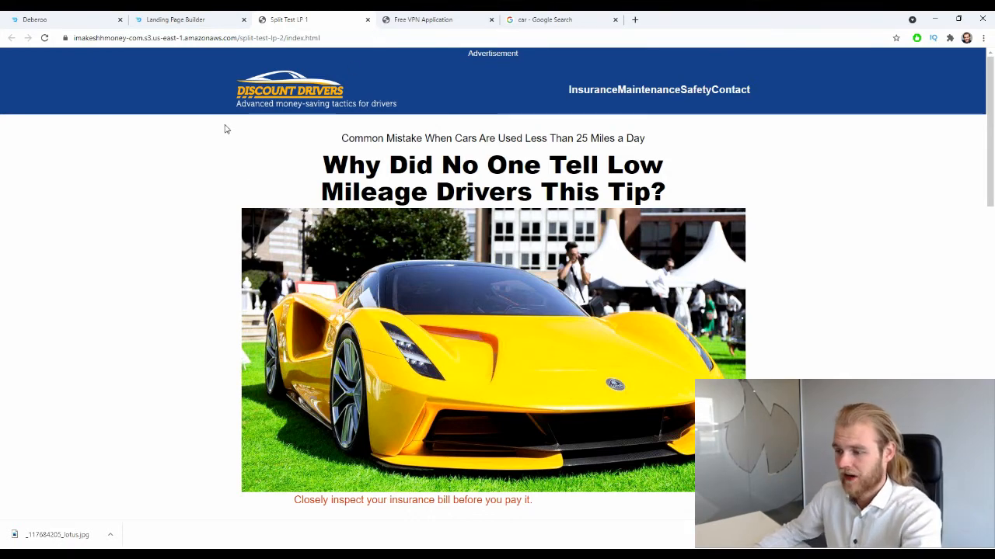
- Exit the landing page editor and filter the available landing page templates by the Insurance vertical
{"action": "left_click", "coordinate": [179, 19]}
{"action": "left_click", "coordinate": [899, 60]}
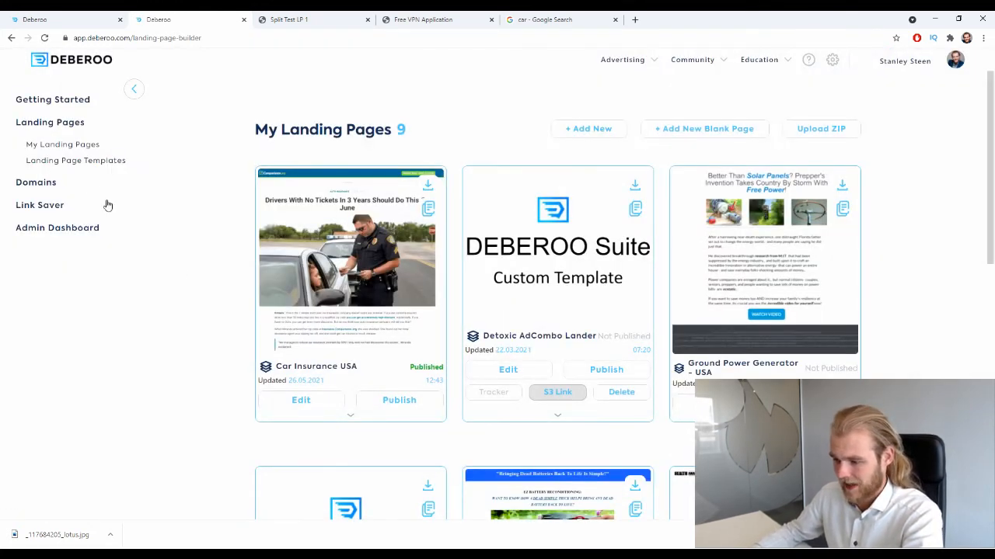
{"action": "left_click", "coordinate": [96, 161]}
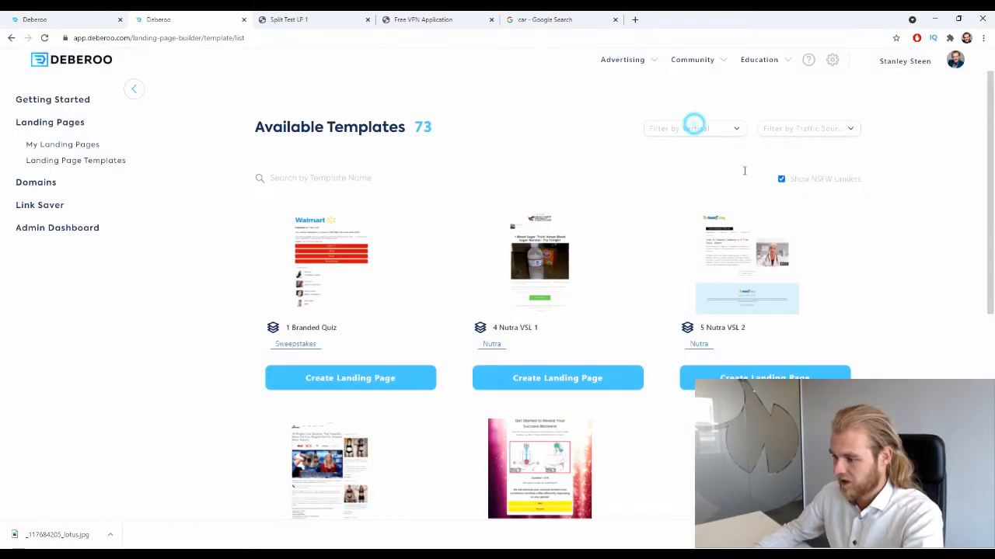
{"action": "left_click", "coordinate": [694, 126]}
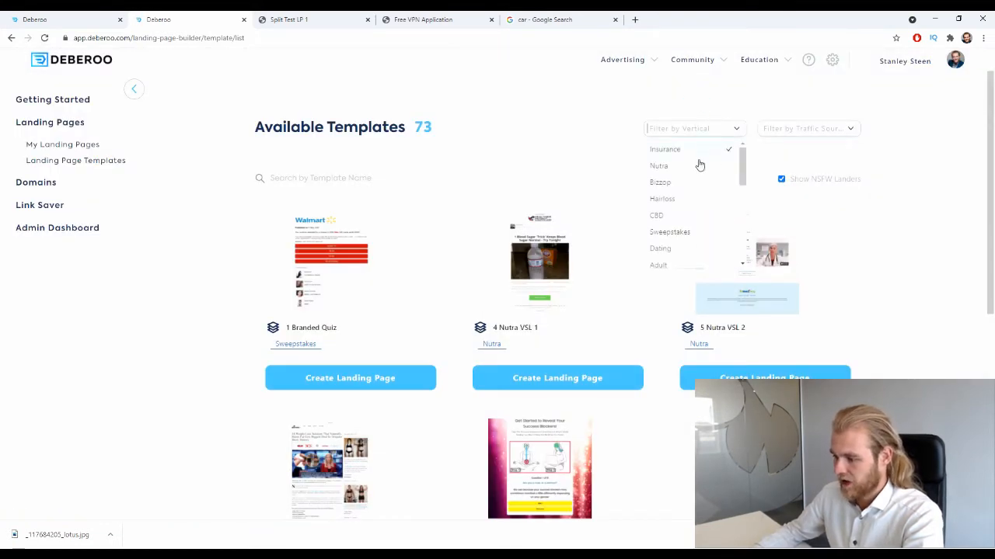
{"action": "left_click", "coordinate": [666, 145]}
{"action": "scroll", "coordinate": [511, 110], "scroll_direction": "down", "scroll_amount": 2}
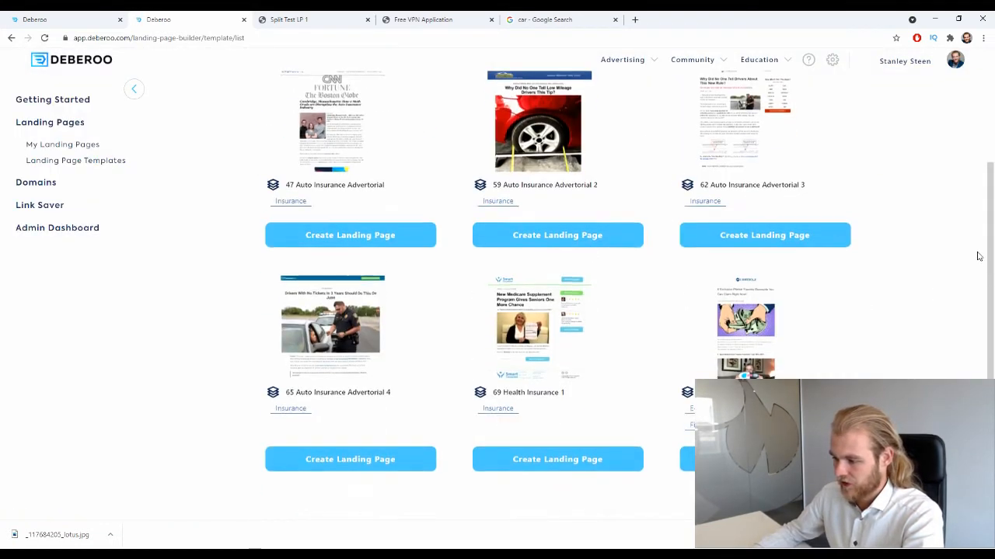
- Create a landing page named "Split Test LP 3" from the 62 Auto Insurance Advertorial 3 template
{"action": "scroll", "coordinate": [761, 122], "scroll_direction": "up", "scroll_amount": 1}
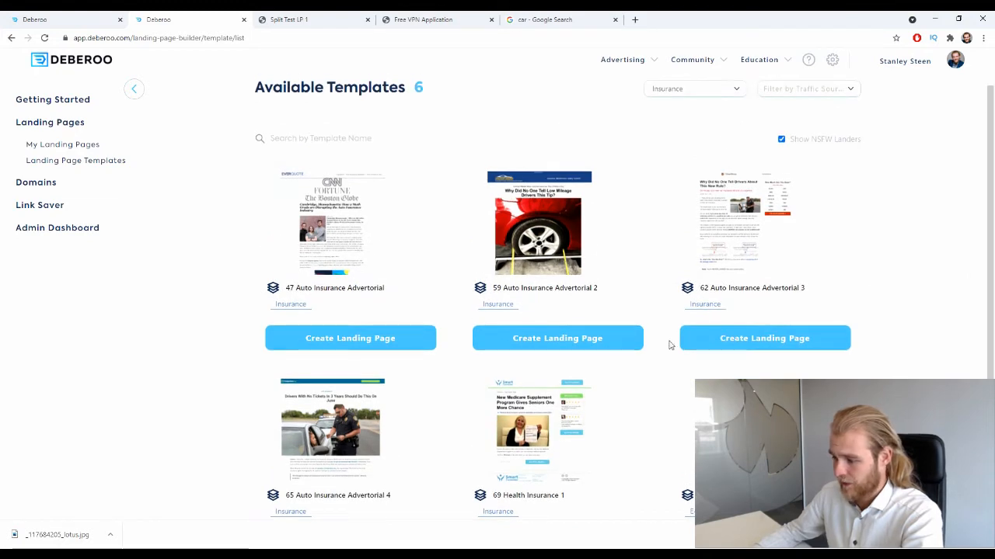
{"action": "left_click", "coordinate": [733, 338]}
{"action": "left_click", "coordinate": [423, 286]}
{"action": "type", "text": "spl"}
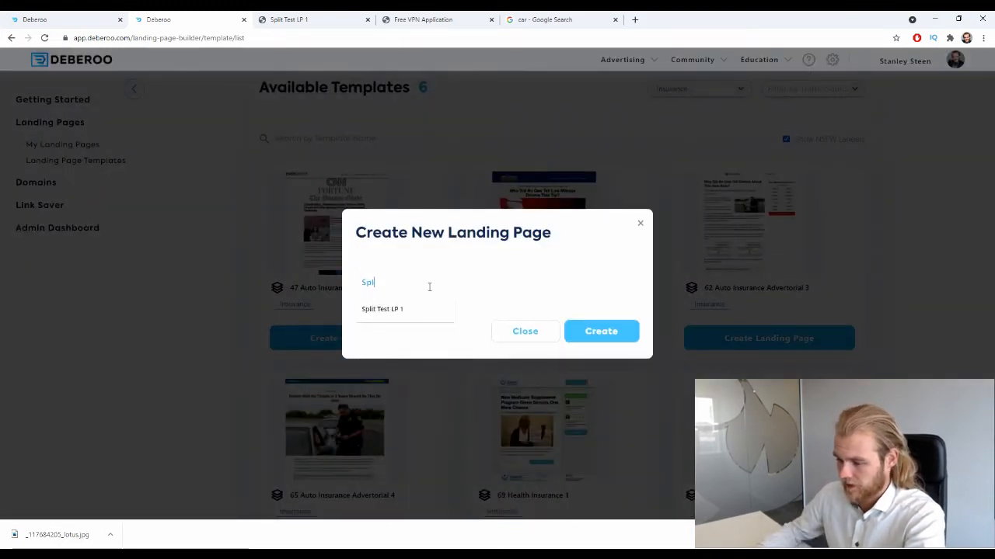
{"action": "left_click", "coordinate": [393, 311]}
{"action": "key", "text": "BackSpace"}
{"action": "type", "text": "3"}
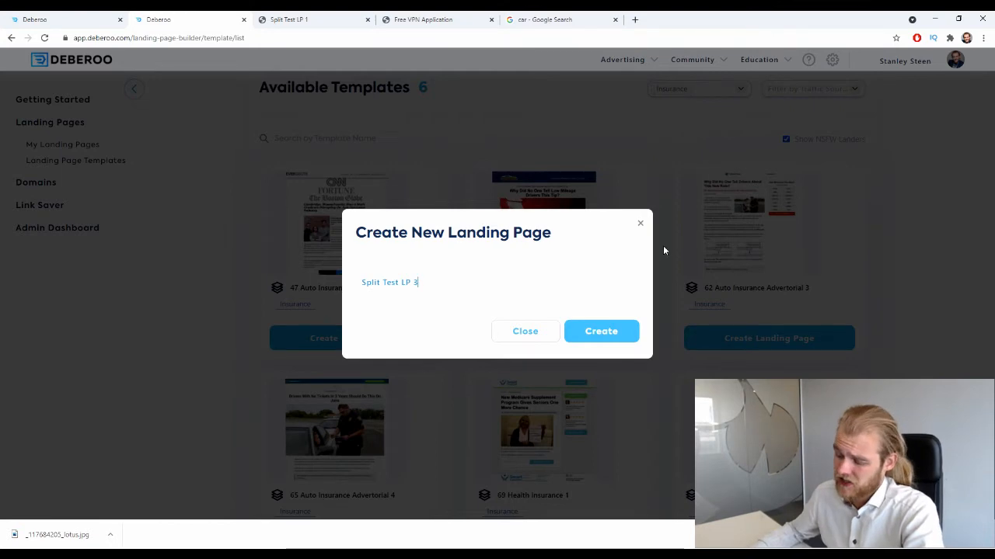
{"action": "left_click", "coordinate": [598, 333]}
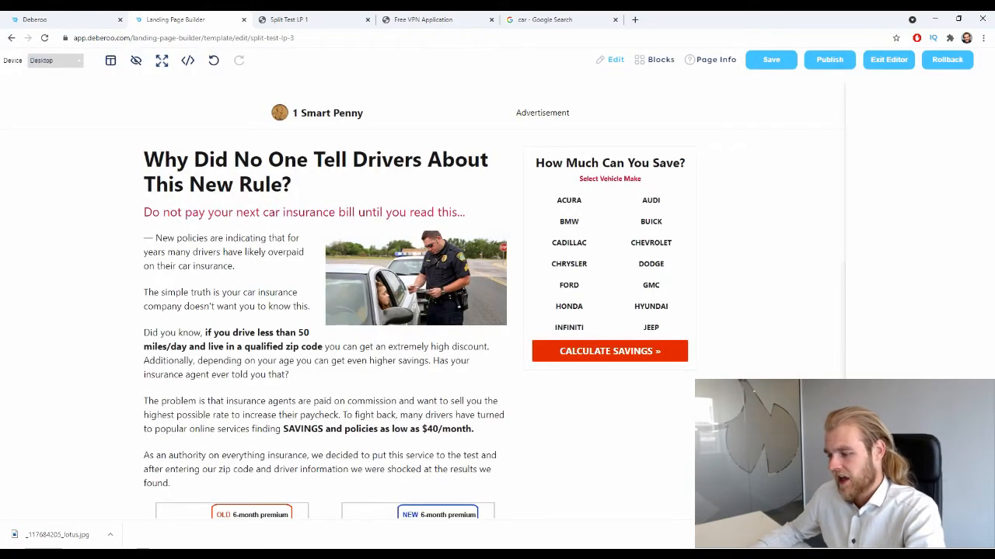
{"action": "left_click", "coordinate": [984, 534]}
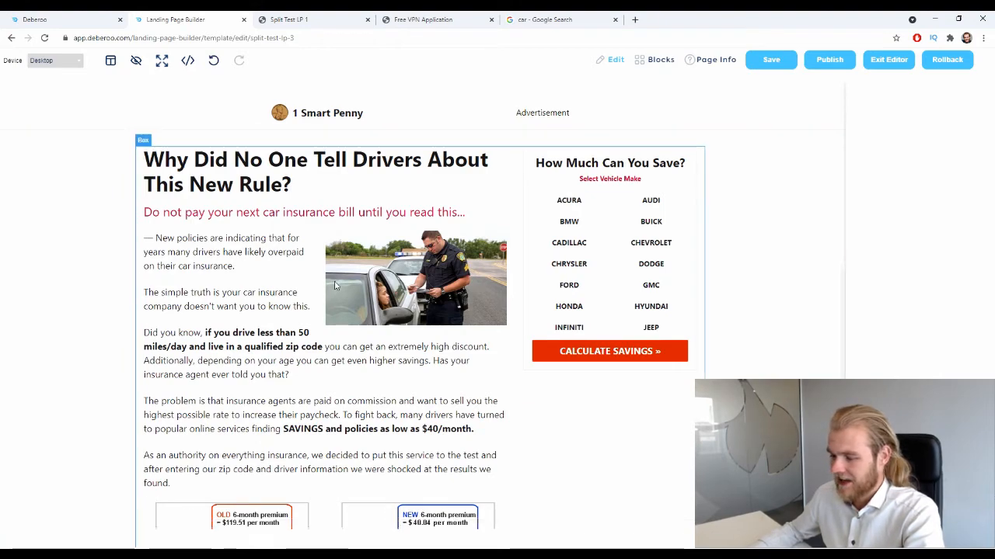
{"action": "scroll", "coordinate": [335, 286], "scroll_direction": "down", "scroll_amount": 8}
{"action": "scroll", "coordinate": [310, 272], "scroll_direction": "up", "scroll_amount": 8}
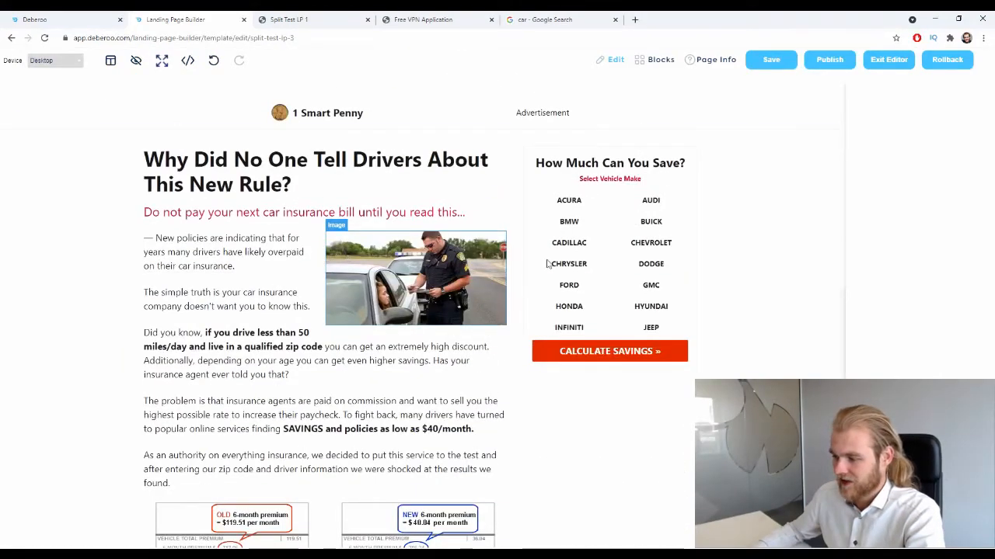
{"action": "left_click", "coordinate": [724, 60]}
{"action": "left_click", "coordinate": [904, 193]}
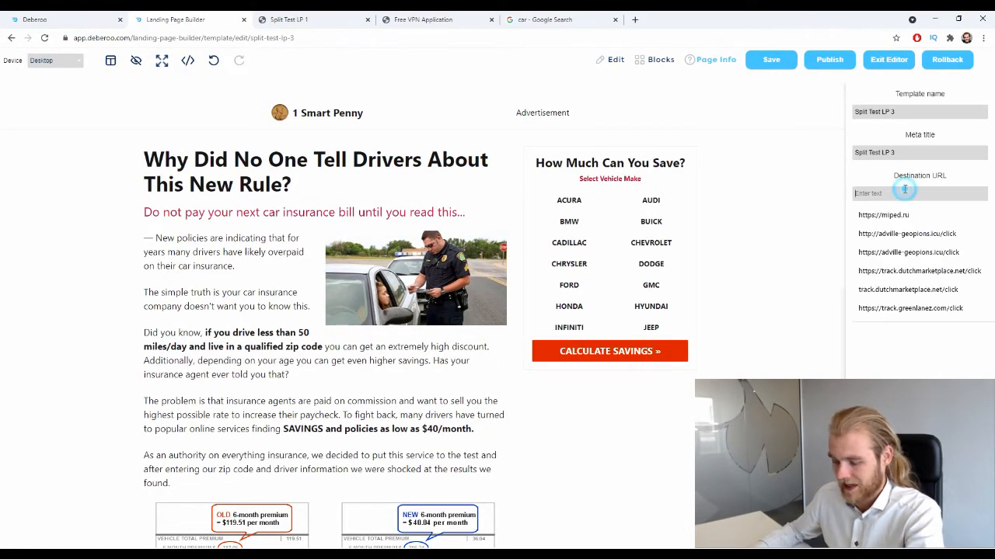
{"action": "left_click", "coordinate": [908, 251]}
{"action": "left_click", "coordinate": [919, 256]}
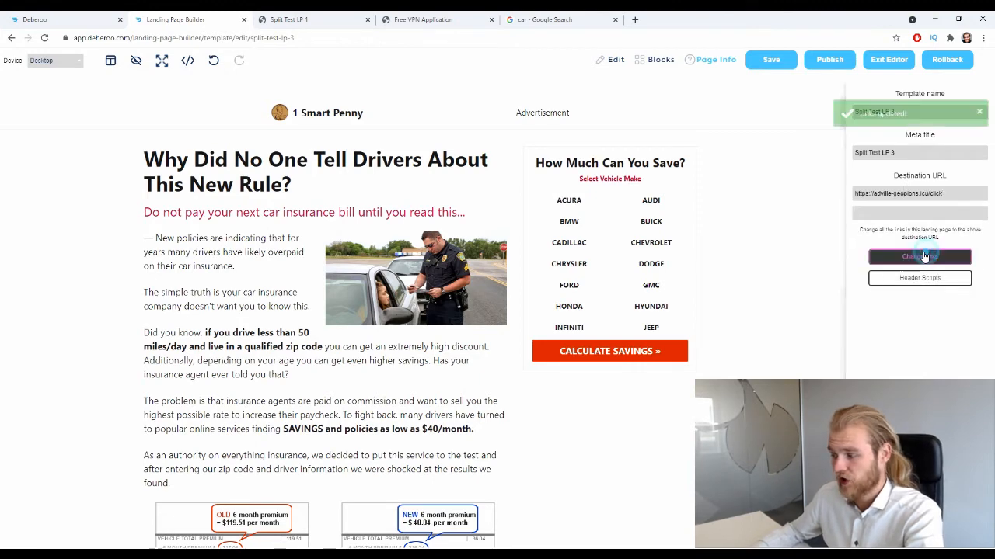
- Publish the Split Test LP 3 landing page on the imakeshhmoney-com domain and open its live version
{"action": "left_click", "coordinate": [829, 60]}
{"action": "left_click", "coordinate": [594, 301]}
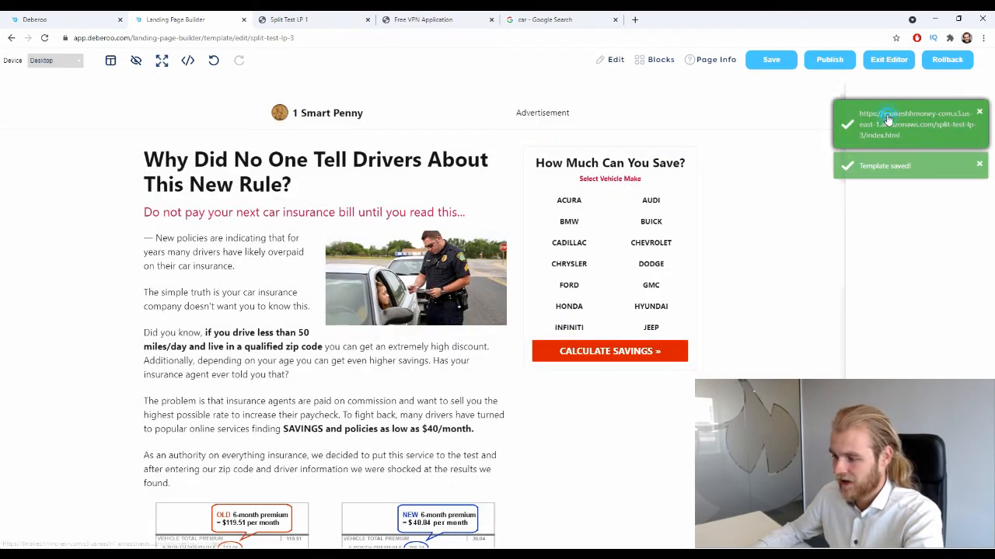
{"action": "left_click", "coordinate": [888, 118]}
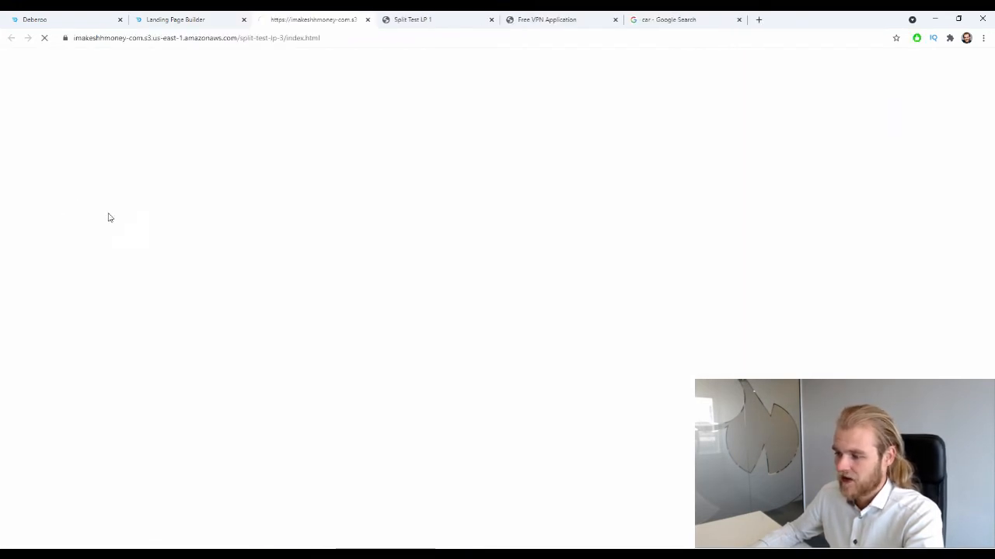
- Compare the three live split test pages, examining the differences in image, headline and layout
{"action": "left_click", "coordinate": [573, 13]}
{"action": "left_click", "coordinate": [415, 14]}
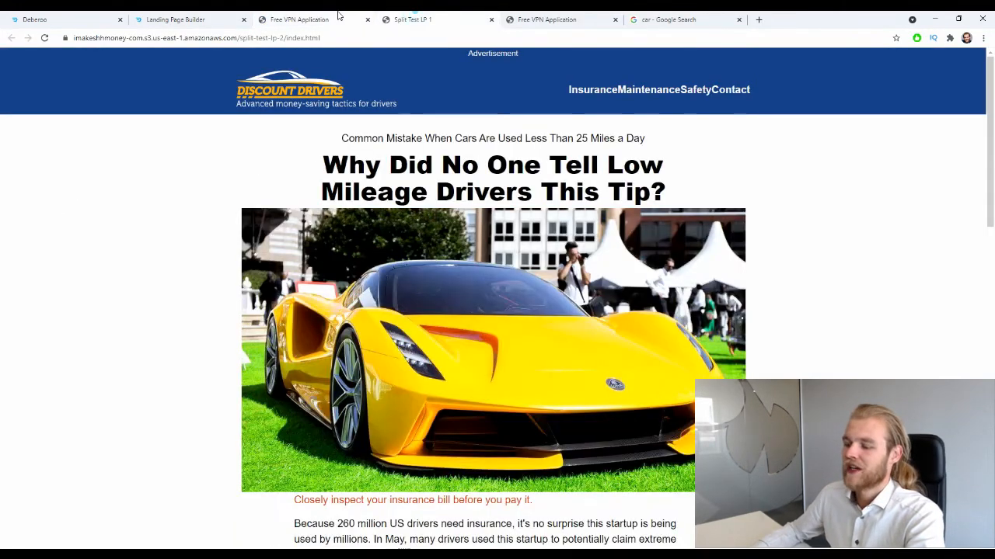
{"action": "left_click", "coordinate": [338, 15]}
{"action": "left_click", "coordinate": [460, 14]}
{"action": "left_click", "coordinate": [528, 17]}
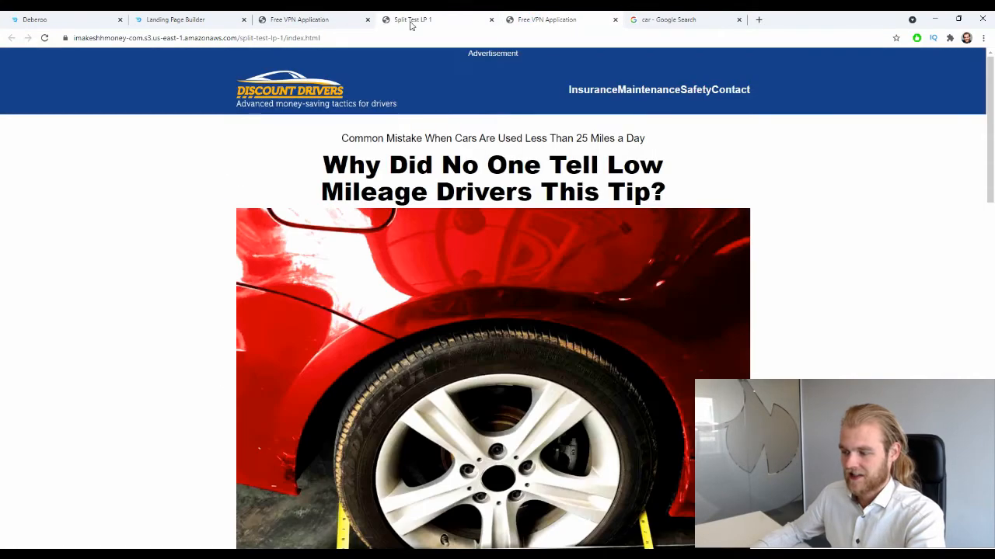
{"action": "left_click", "coordinate": [411, 22]}
{"action": "left_click", "coordinate": [322, 17]}
{"action": "left_click", "coordinate": [407, 18]}
{"action": "left_click", "coordinate": [528, 18]}
{"action": "left_click", "coordinate": [392, 16]}
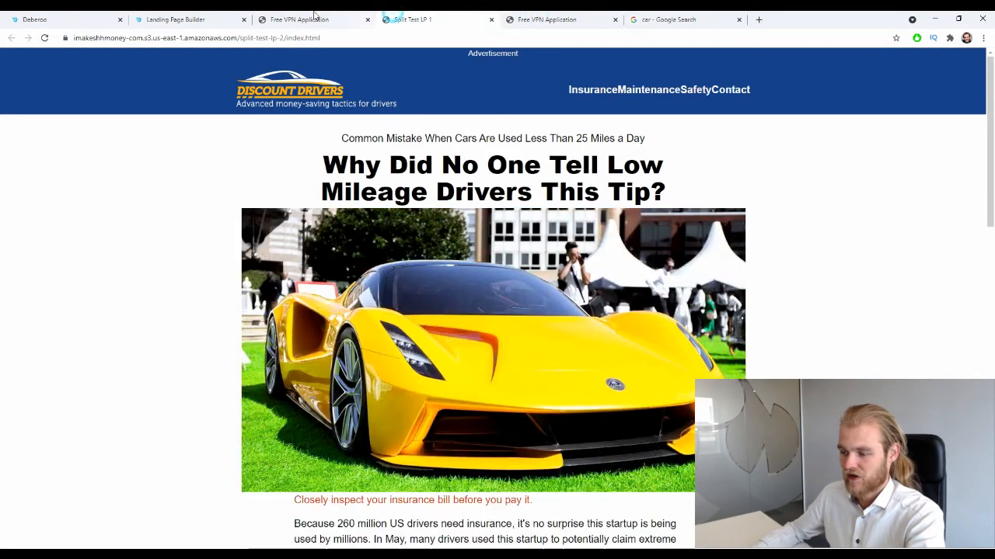
{"action": "left_click", "coordinate": [315, 16]}
{"action": "left_click", "coordinate": [410, 19]}
{"action": "left_click", "coordinate": [513, 22]}
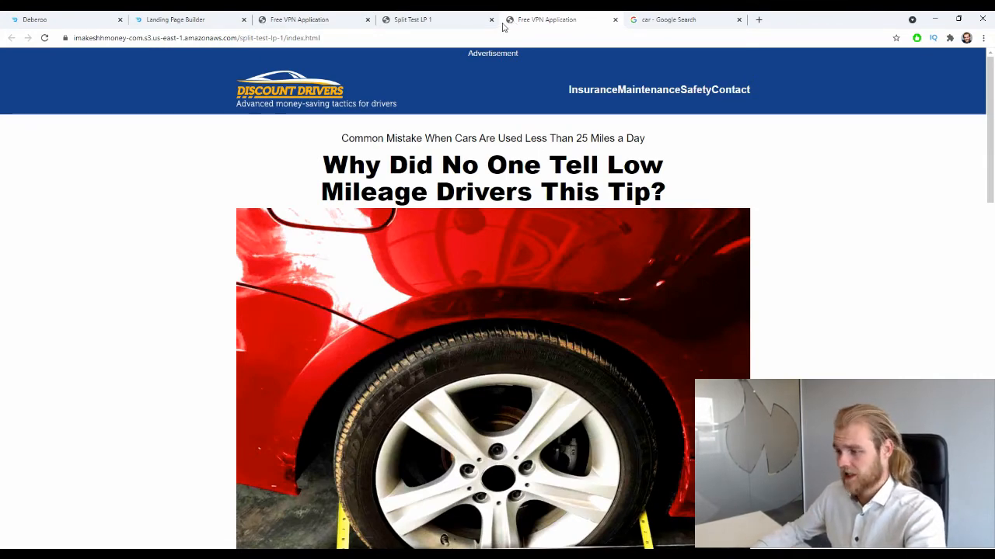
{"action": "left_click", "coordinate": [466, 20]}
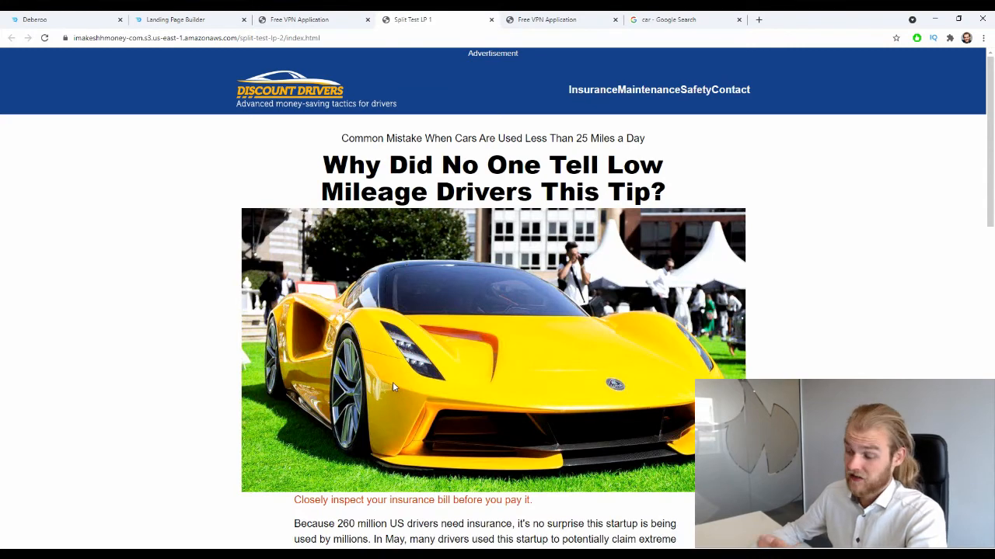
{"action": "left_click", "coordinate": [274, 17]}
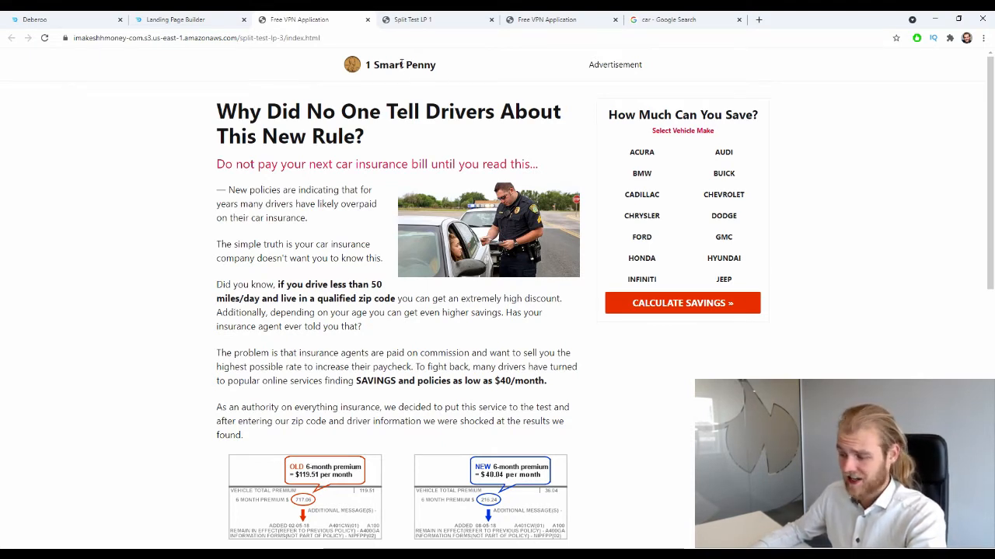
- Start a new lander in the Landers section of the Deberoo tracker
{"action": "left_click", "coordinate": [443, 19]}
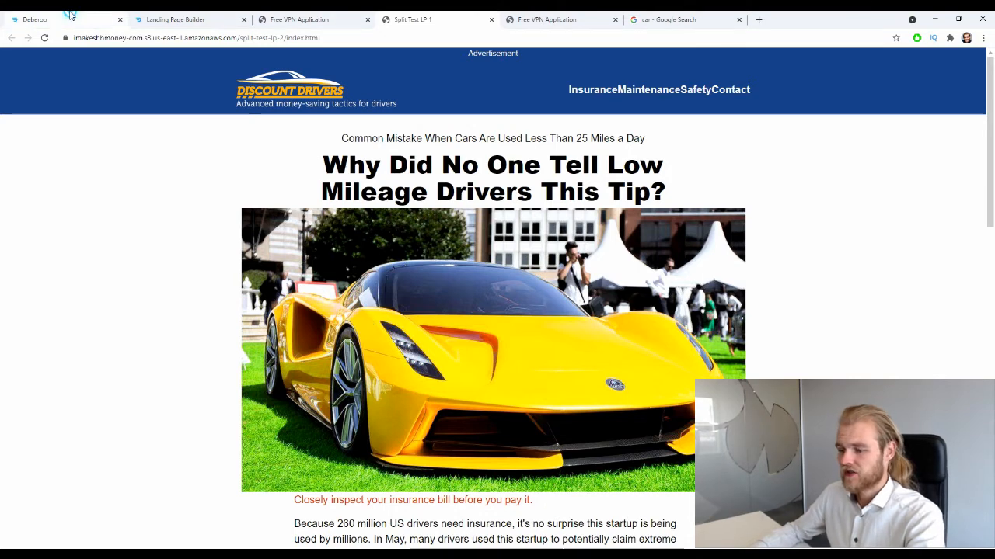
{"action": "left_click", "coordinate": [35, 20]}
{"action": "left_click", "coordinate": [35, 83]}
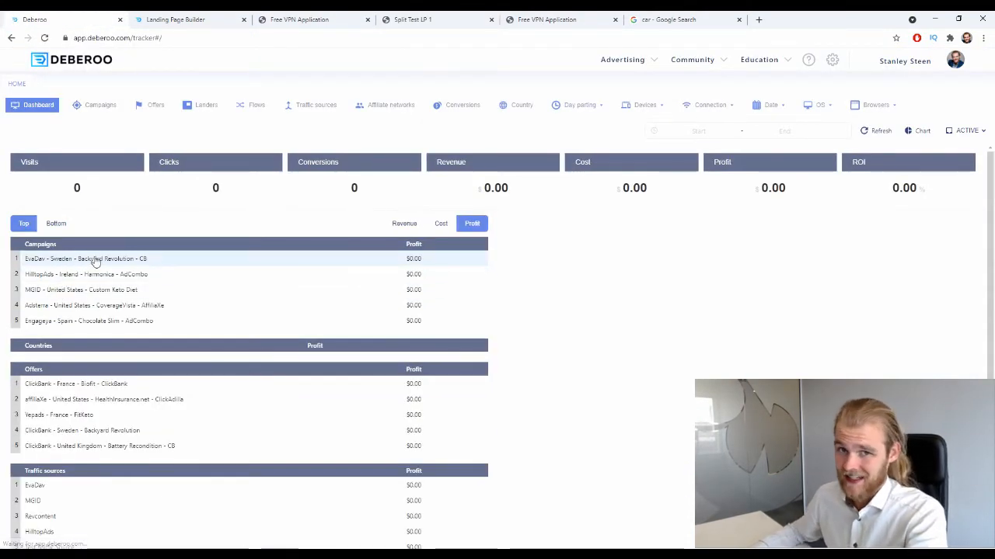
{"action": "left_click", "coordinate": [208, 109]}
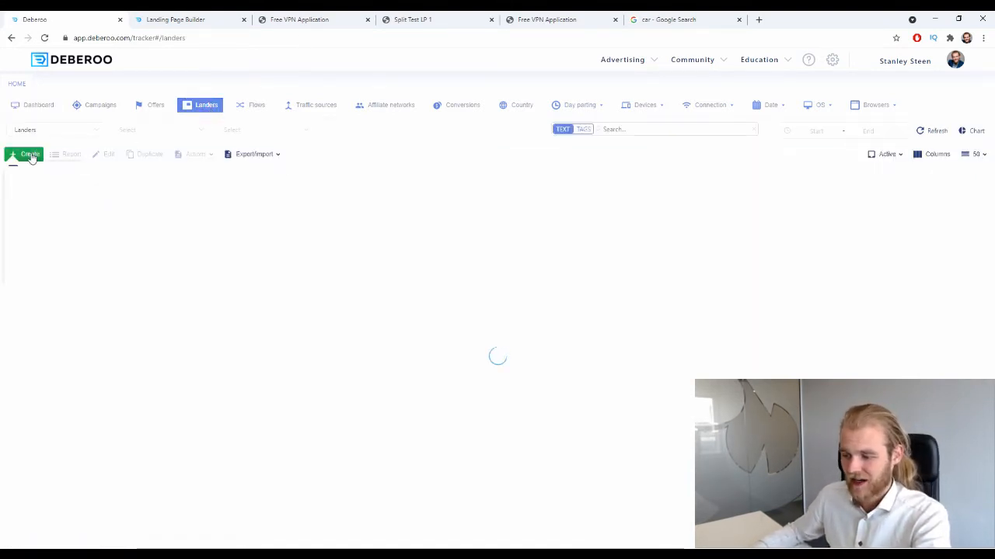
{"action": "left_click", "coordinate": [31, 156]}
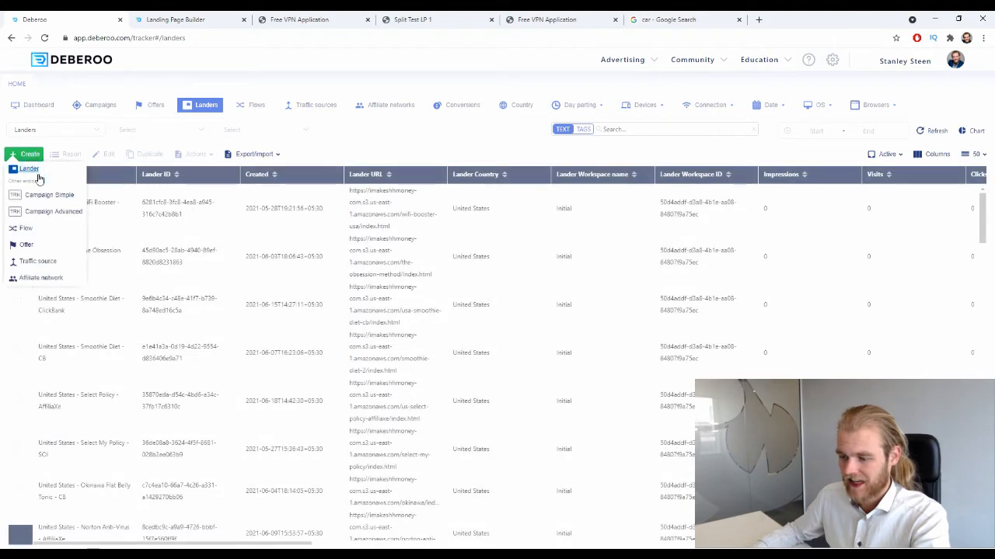
{"action": "left_click", "coordinate": [38, 176]}
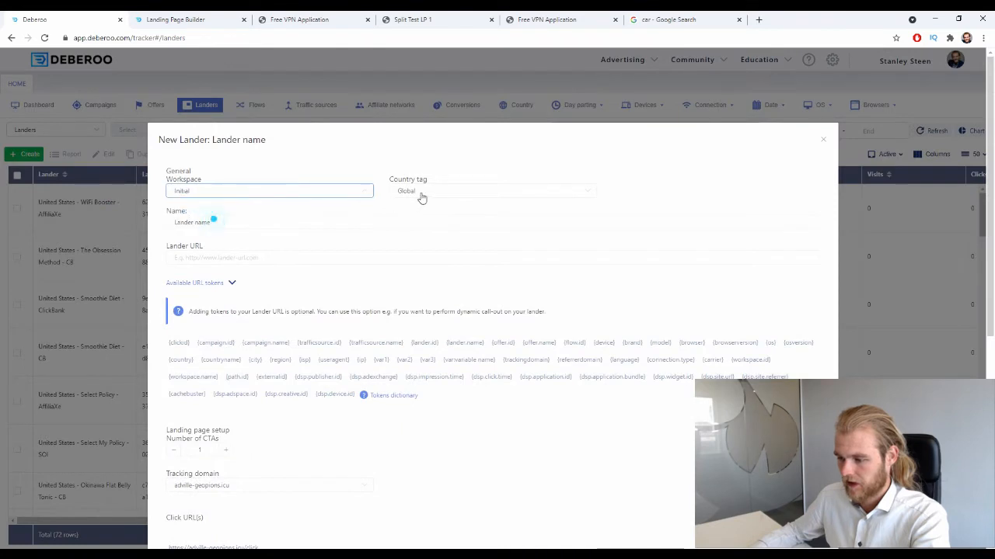
- Set the new lander's country tag to Andorra and name it "Split Test Lander 1"
{"action": "left_click", "coordinate": [421, 194]}
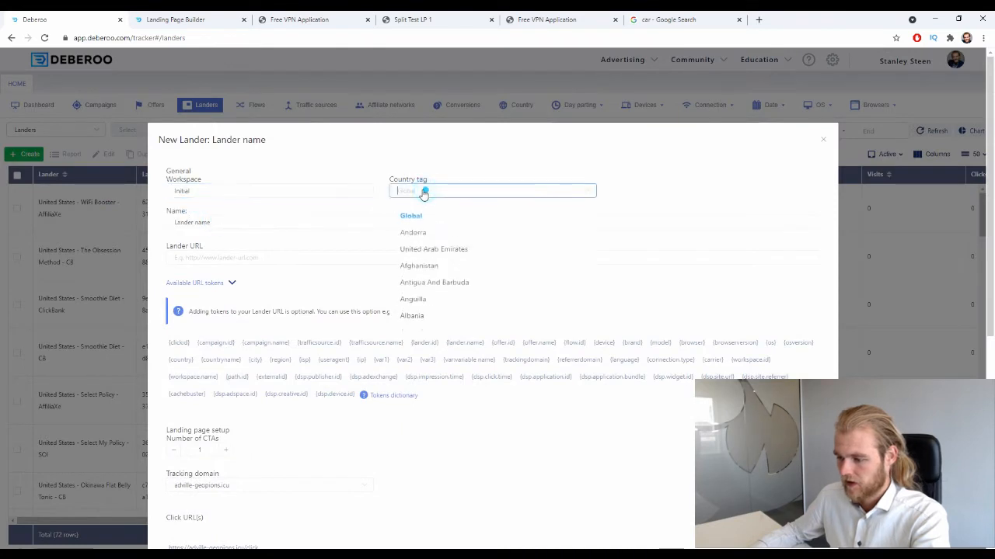
{"action": "left_click", "coordinate": [420, 237]}
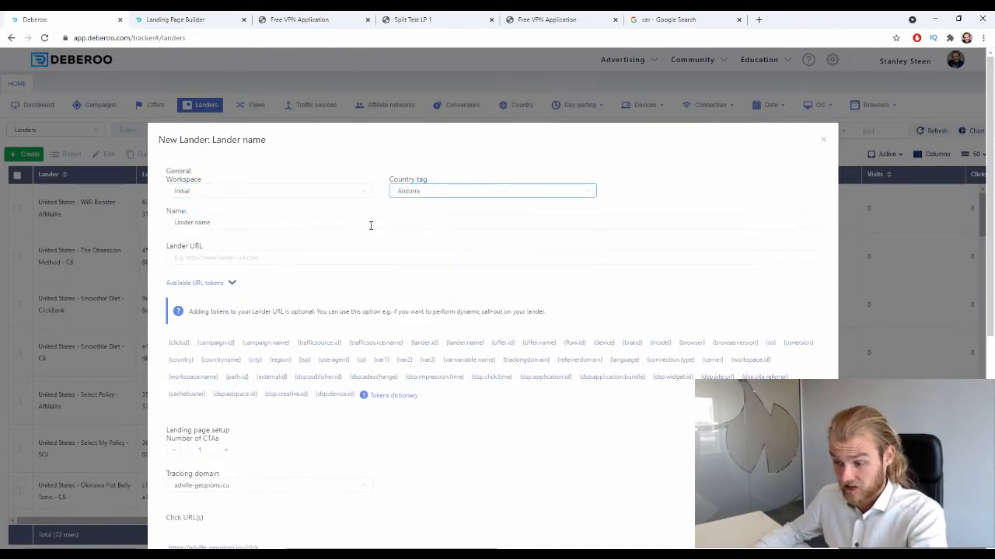
{"action": "left_click_drag", "start_coordinate": [229, 224], "coordinate": [172, 221]}
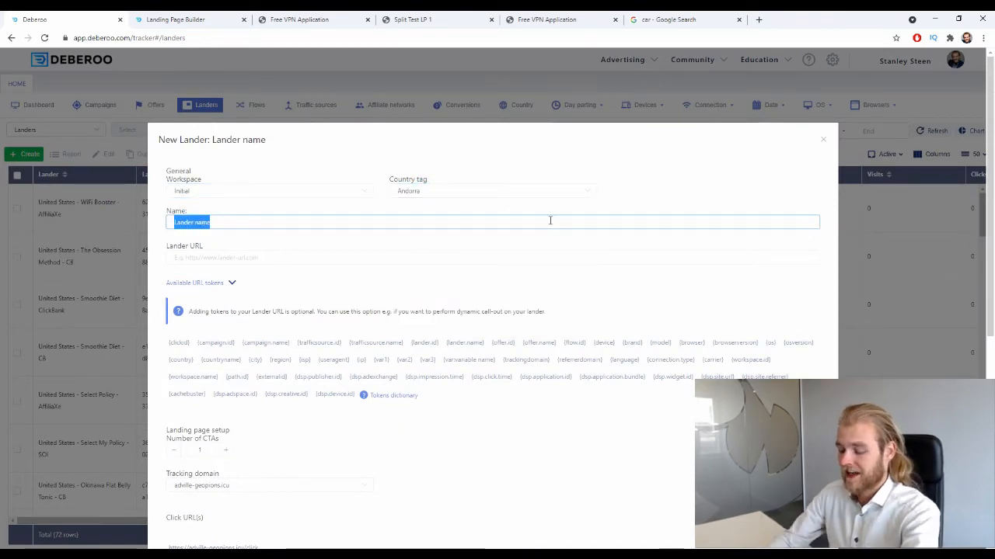
{"action": "type", "text": "Split T"}
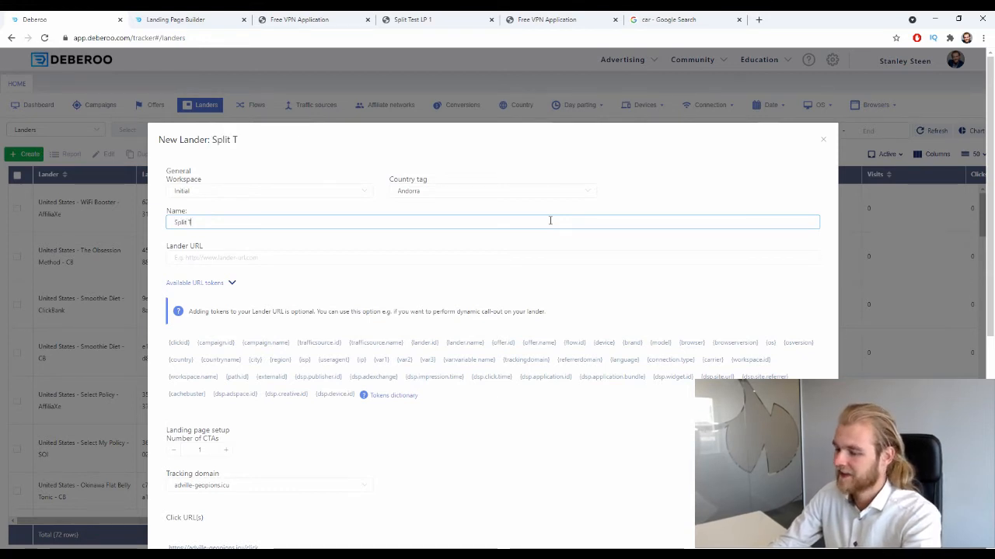
{"action": "type", "text": "est Ladn"}
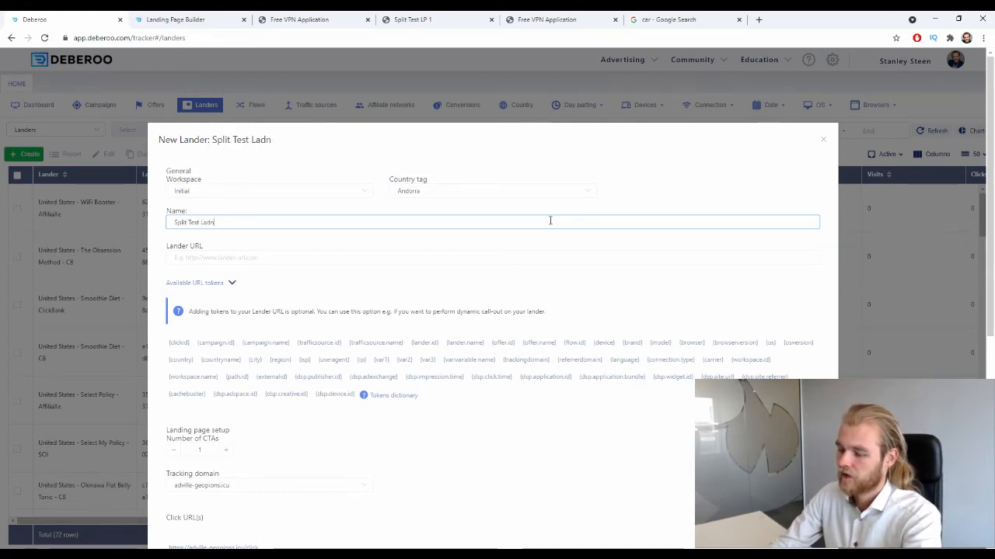
{"action": "key", "text": "BackSpace"}
{"action": "key", "text": "BackSpace"}
{"action": "type", "text": "nder 2"}
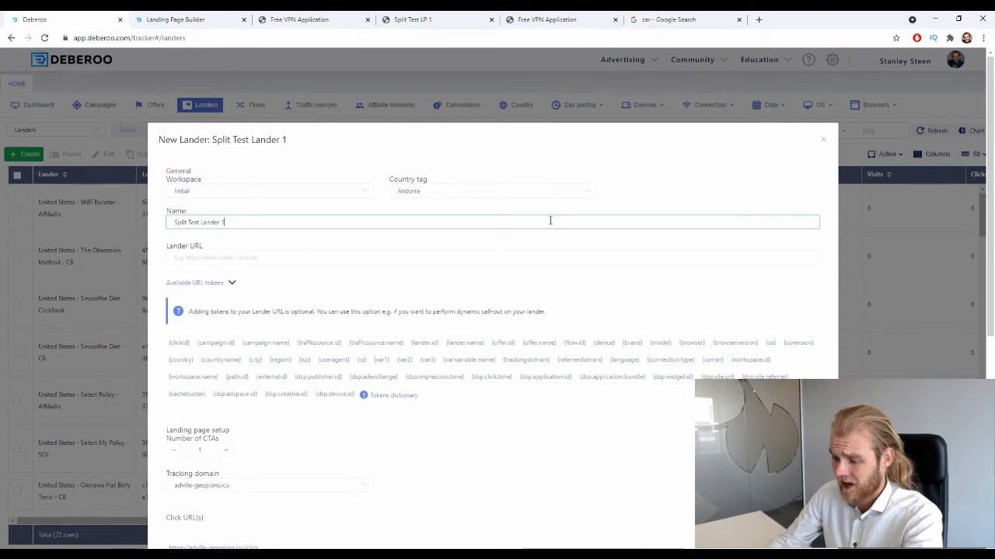
{"action": "key", "text": "Tab"}
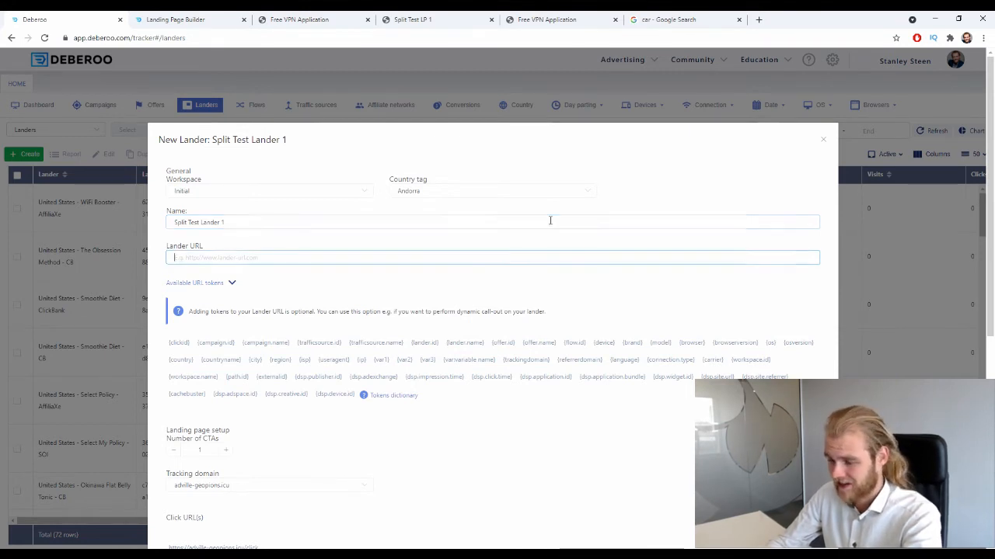
{"action": "type", "text": "https://adville-geopions.icu/click"}
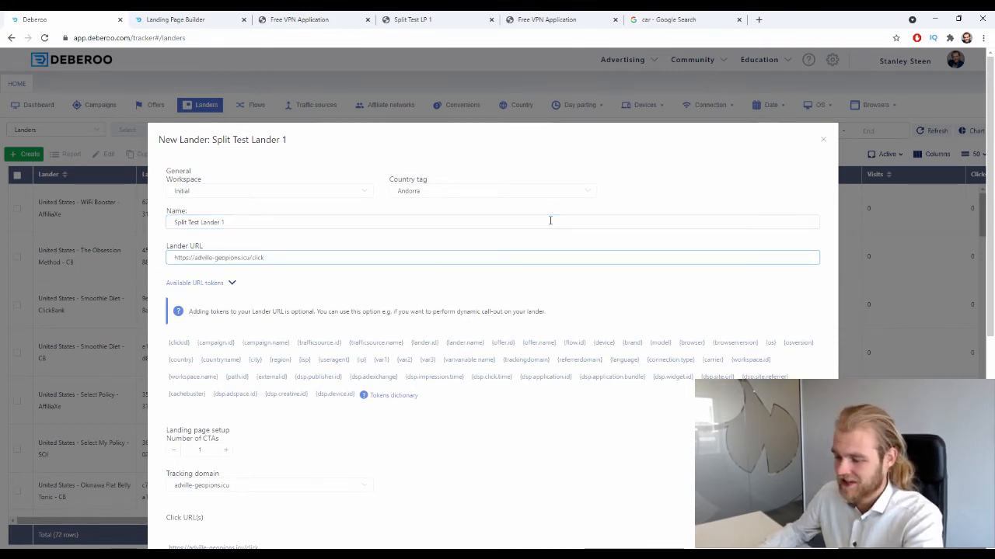
{"action": "key", "text": "ctrl+a"}
{"action": "key", "text": "BackSpace"}
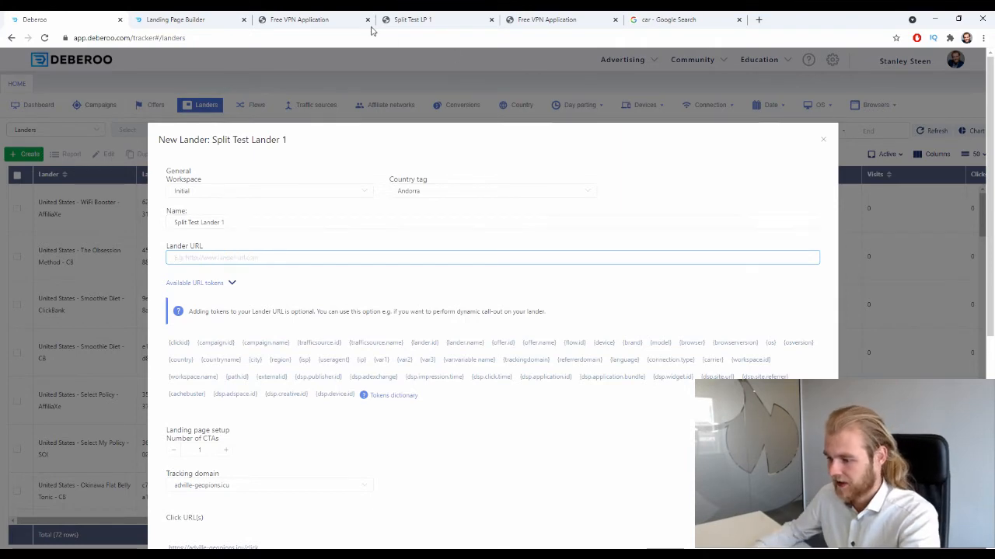
{"action": "left_click", "coordinate": [342, 20]}
{"action": "left_click", "coordinate": [544, 19]}
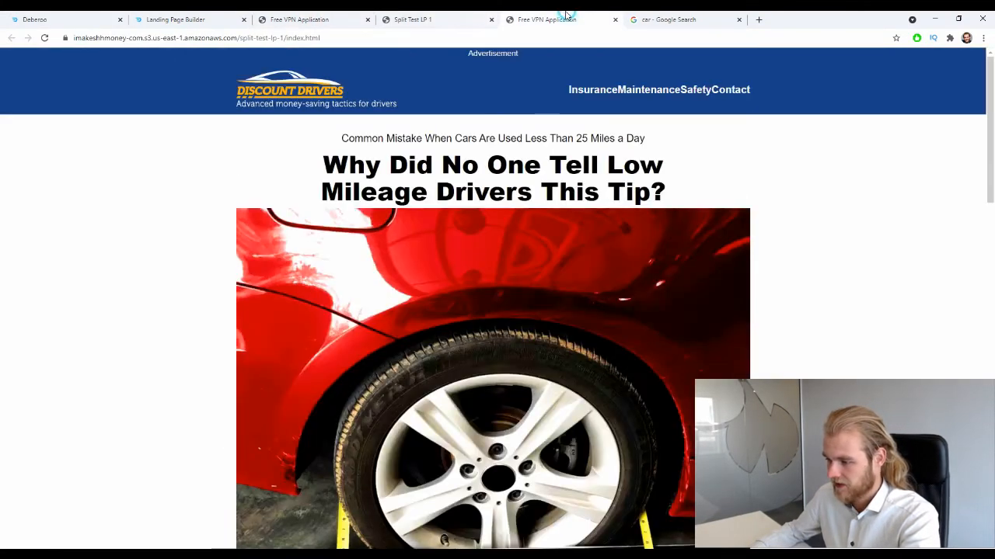
{"action": "left_click", "coordinate": [327, 37]}
{"action": "key", "text": "ctrl+c"}
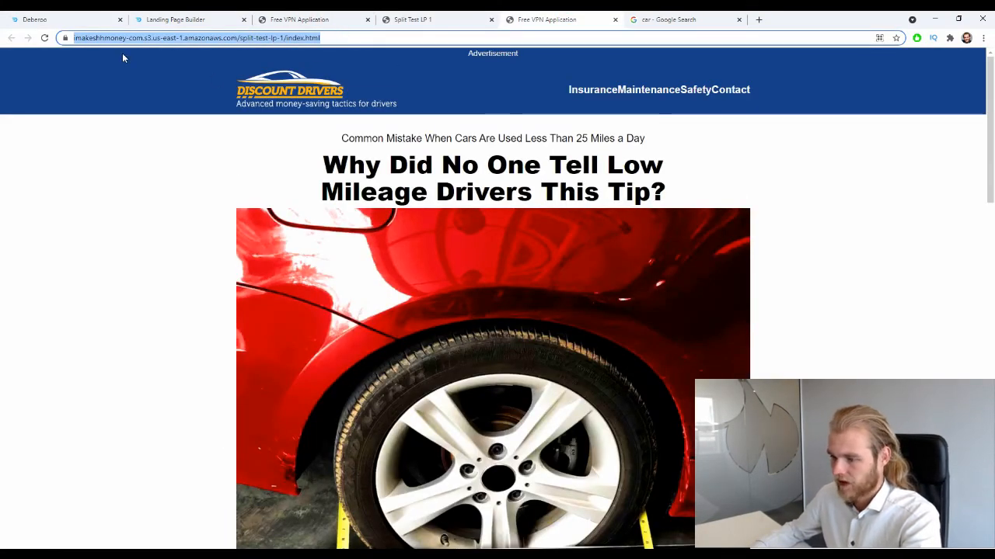
{"action": "left_click", "coordinate": [35, 19]}
{"action": "key", "text": "ctrl+v"}
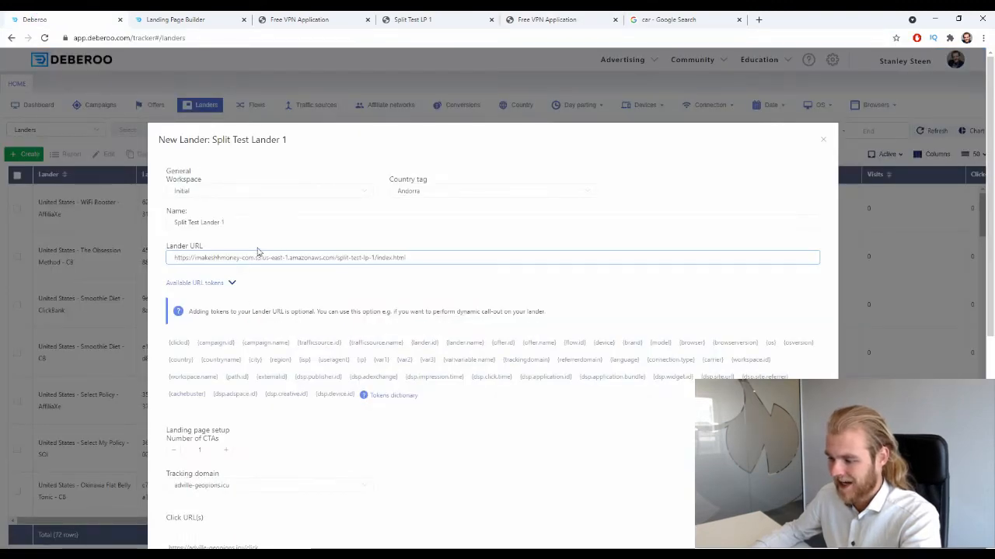
{"action": "scroll", "coordinate": [388, 253], "scroll_direction": "down", "scroll_amount": 5}
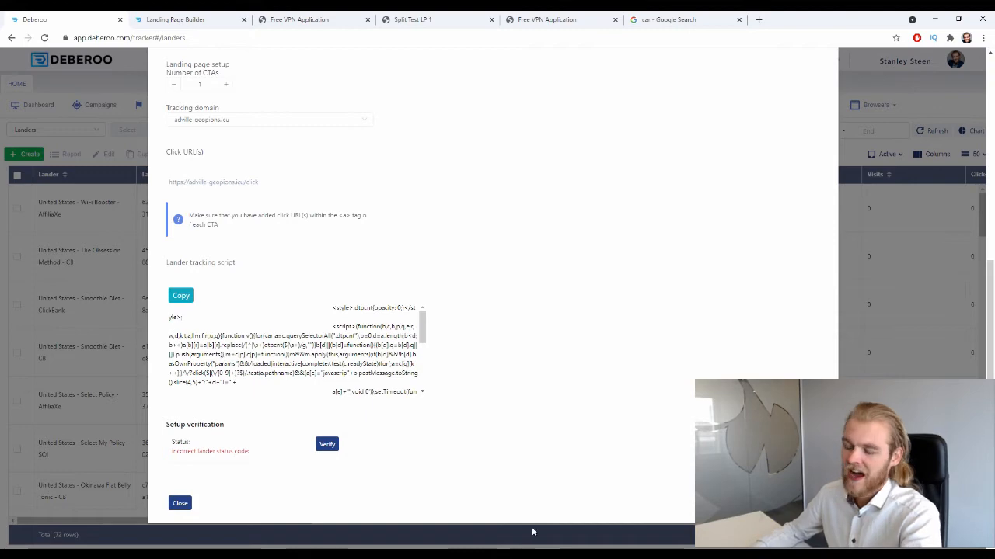
{"action": "left_click", "coordinate": [590, 523]}
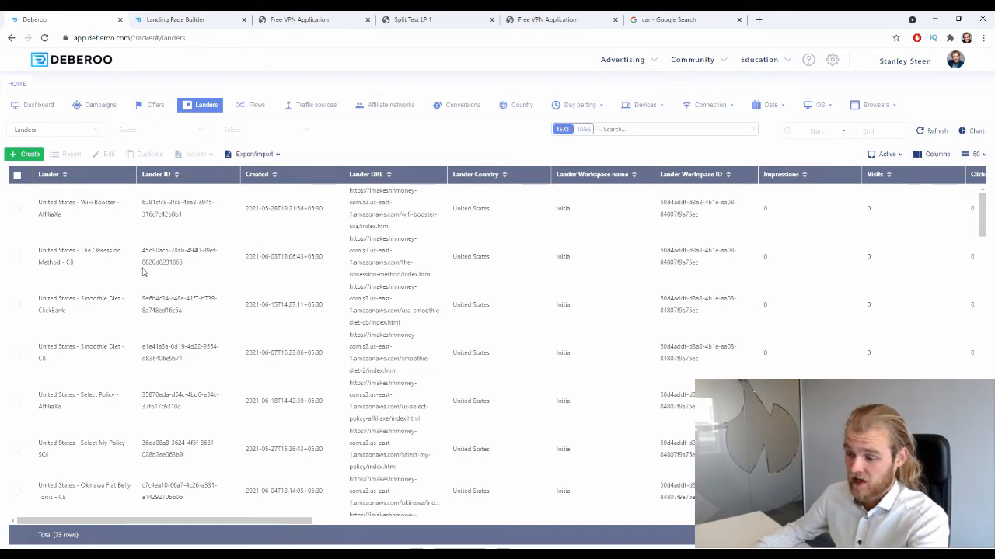
{"action": "left_click", "coordinate": [24, 154]}
{"action": "left_click", "coordinate": [24, 170]}
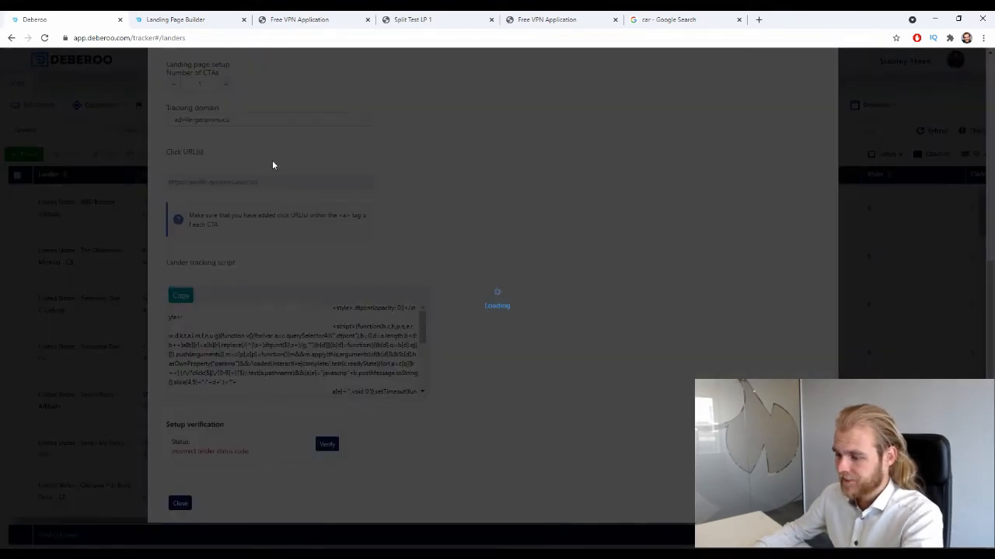
{"action": "left_click", "coordinate": [412, 19]}
{"action": "left_click", "coordinate": [301, 39]}
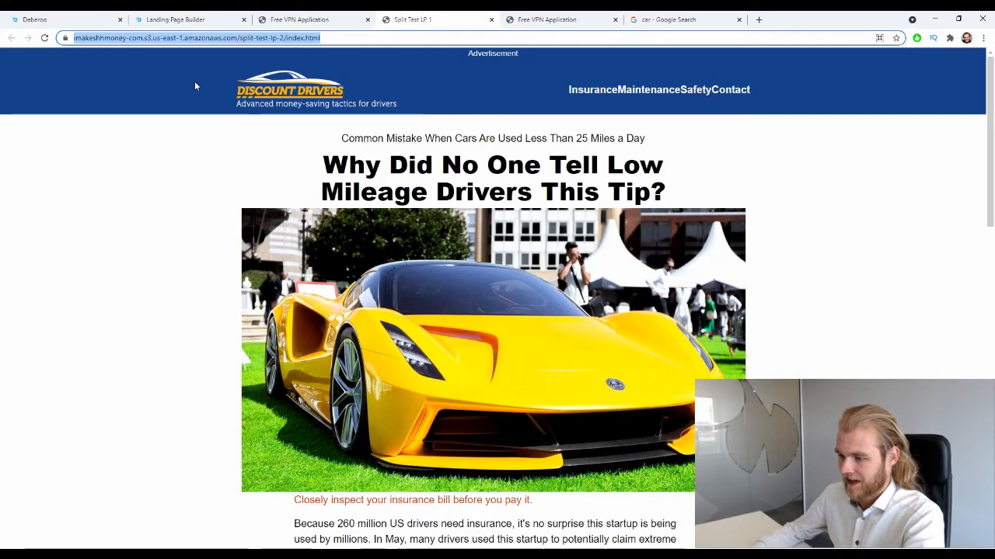
{"action": "left_click", "coordinate": [54, 18]}
{"action": "scroll", "coordinate": [290, 256], "scroll_direction": "up", "scroll_amount": 5}
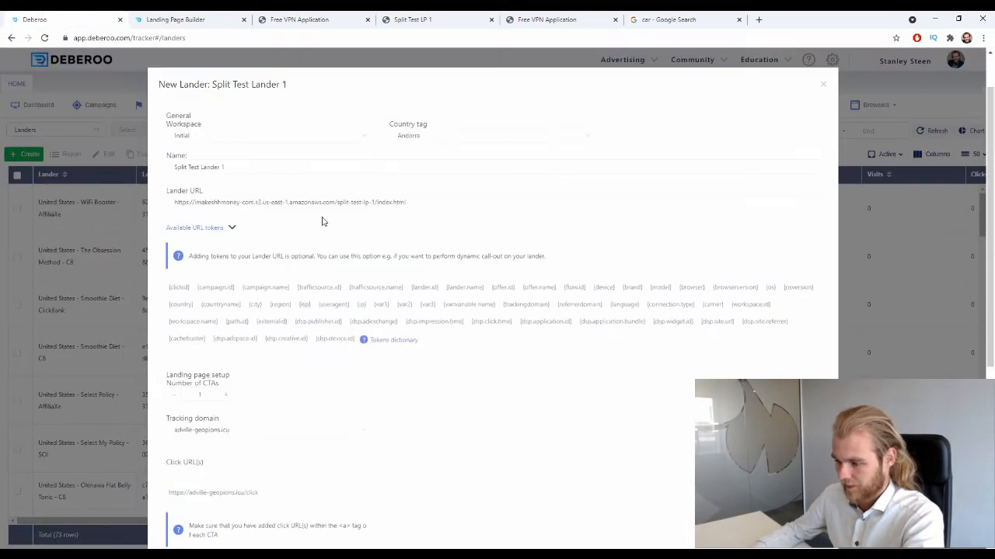
{"action": "left_click", "coordinate": [326, 202]}
{"action": "key", "text": "ctrl+v"}
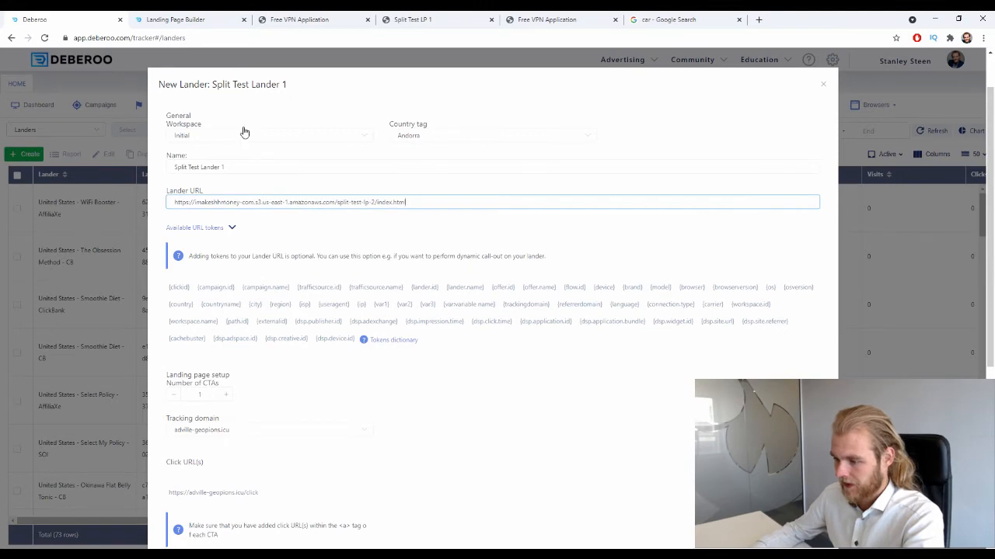
{"action": "scroll", "coordinate": [244, 133], "scroll_direction": "down", "scroll_amount": 4}
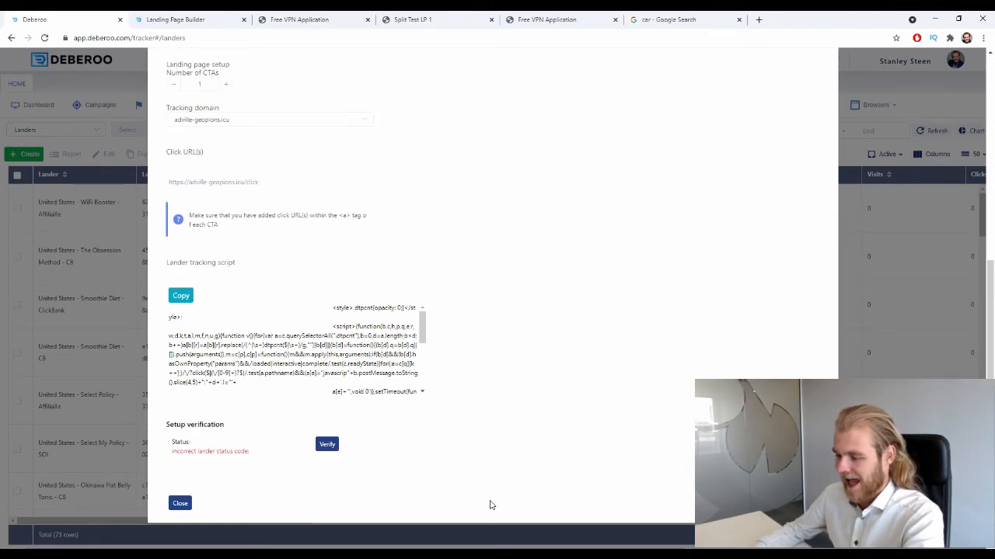
{"action": "key", "text": "Escape"}
{"action": "left_click", "coordinate": [25, 153]}
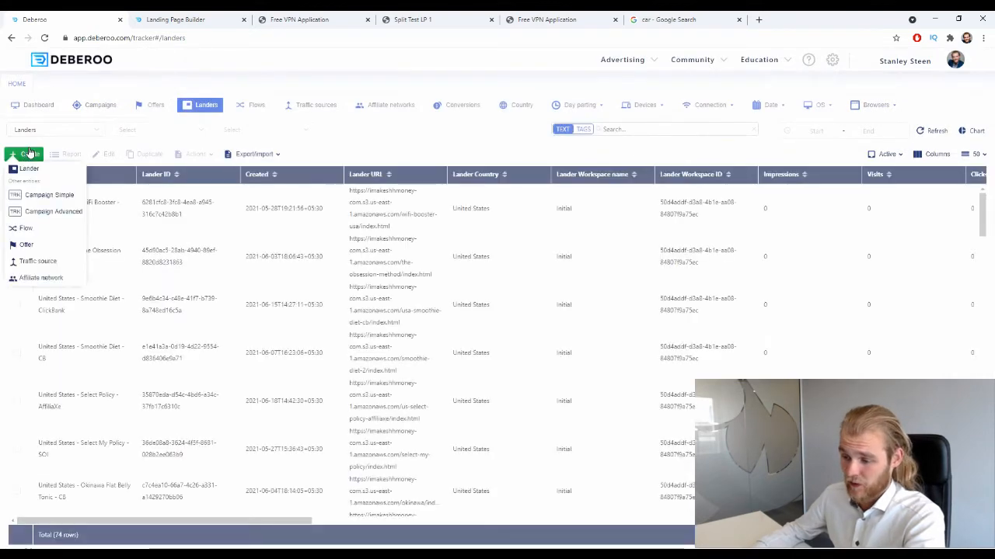
{"action": "left_click", "coordinate": [27, 170]}
{"action": "left_click", "coordinate": [303, 20]}
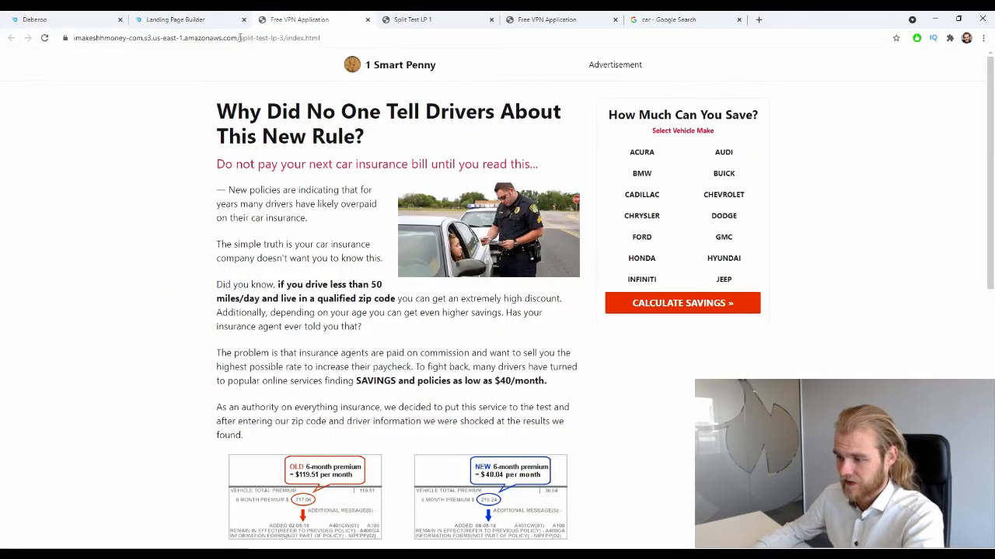
{"action": "left_click", "coordinate": [241, 39]}
{"action": "left_click", "coordinate": [47, 19]}
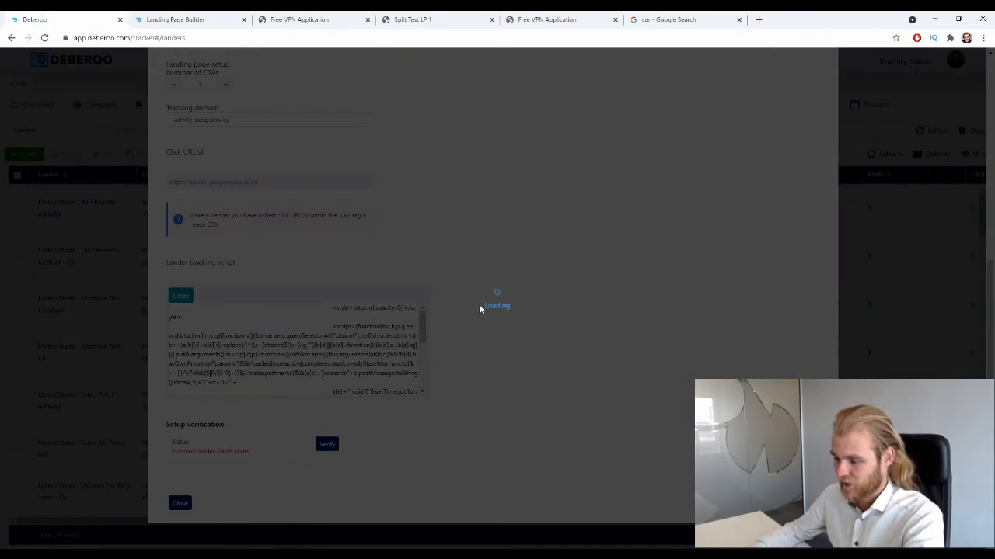
{"action": "scroll", "coordinate": [586, 310], "scroll_direction": "up", "scroll_amount": 5}
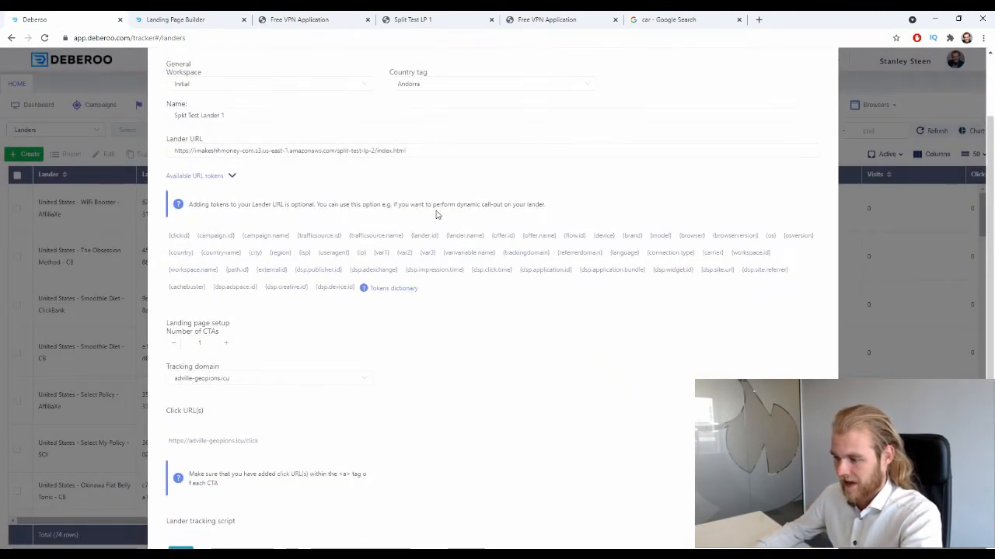
{"action": "left_click", "coordinate": [437, 153]}
{"action": "key", "text": "ctrl+a"}
{"action": "key", "text": "ctrl+v"}
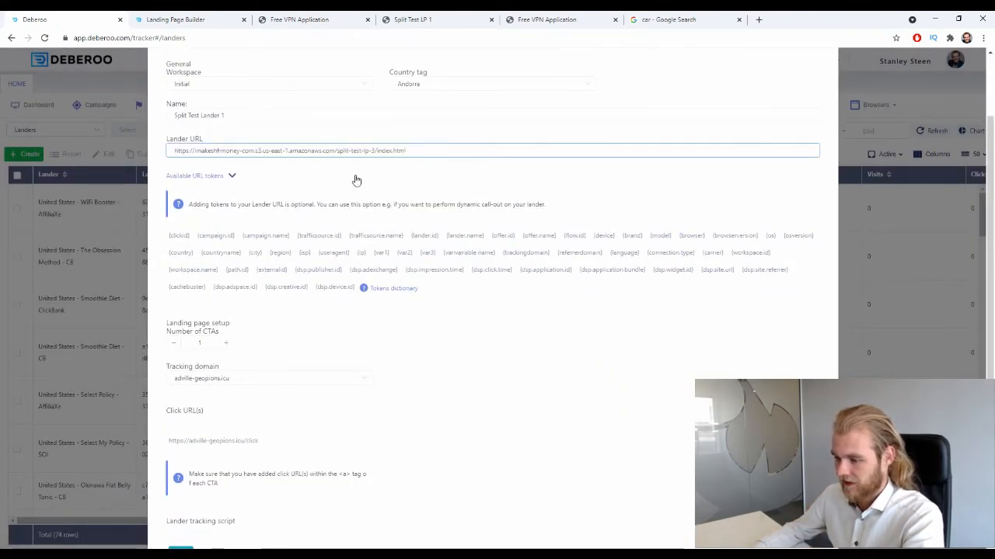
- Name the third lander "Split Test Lander 3" and save it
{"action": "left_click", "coordinate": [277, 111]}
{"action": "key", "text": "BackSpace"}
{"action": "type", "text": "3"}
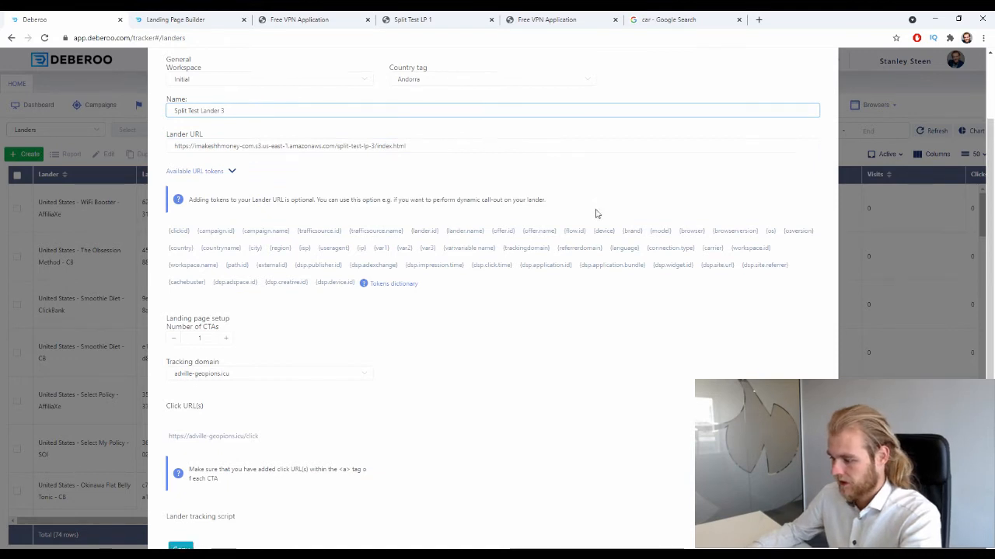
{"action": "scroll", "coordinate": [596, 214], "scroll_direction": "down", "scroll_amount": 3}
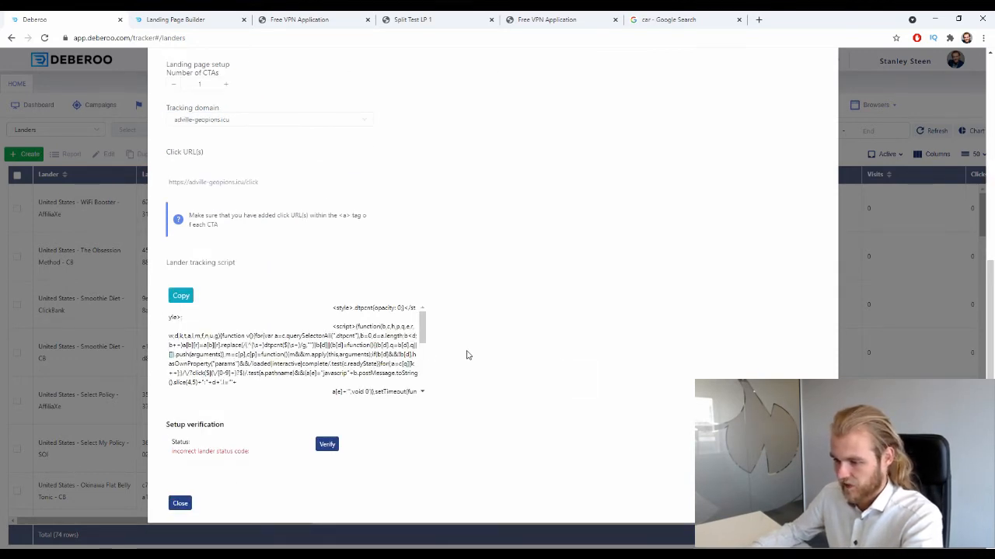
{"action": "key", "text": "Escape"}
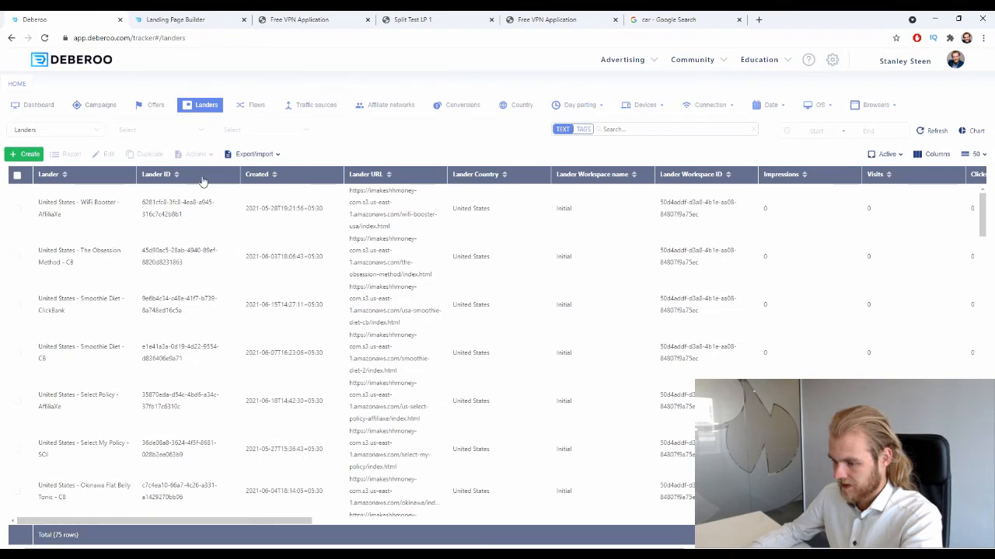
- Sort the landers list by creation date and by lander name, checking it for the newly added split test landers
{"action": "left_click", "coordinate": [298, 177]}
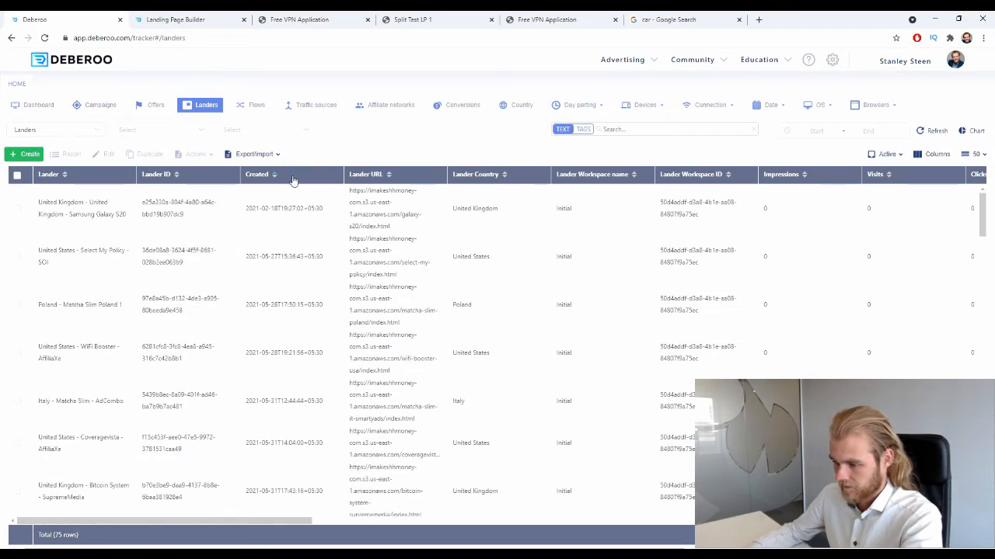
{"action": "left_click", "coordinate": [293, 177]}
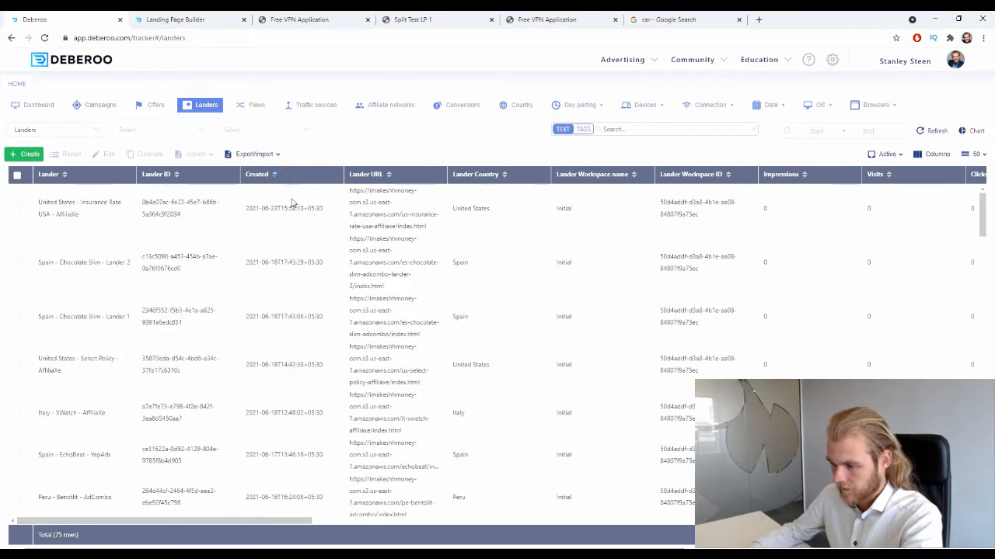
{"action": "scroll", "coordinate": [250, 256], "scroll_direction": "down", "scroll_amount": 2}
{"action": "scroll", "coordinate": [191, 242], "scroll_direction": "up", "scroll_amount": 2}
{"action": "left_click", "coordinate": [88, 178]}
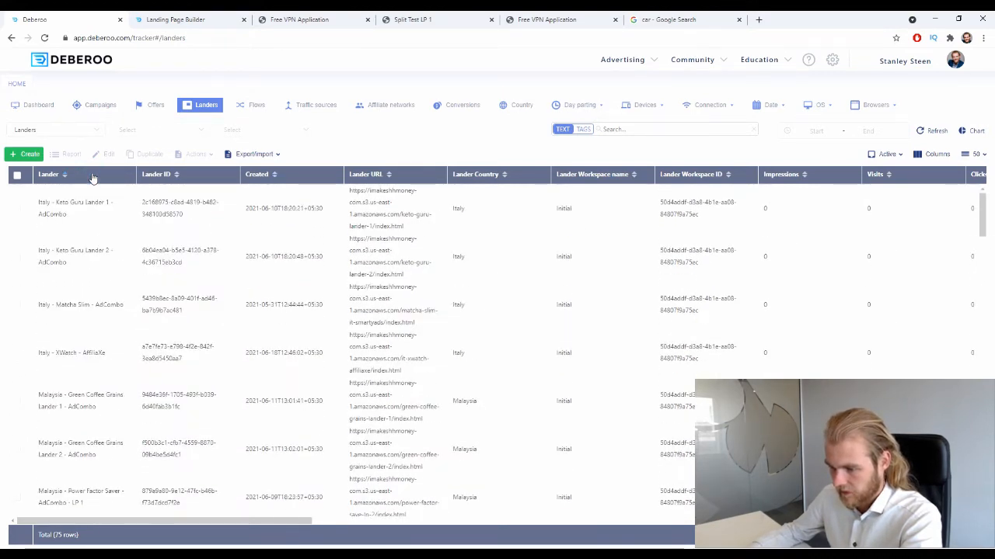
{"action": "left_click", "coordinate": [92, 178]}
{"action": "scroll", "coordinate": [120, 222], "scroll_direction": "down", "scroll_amount": 1}
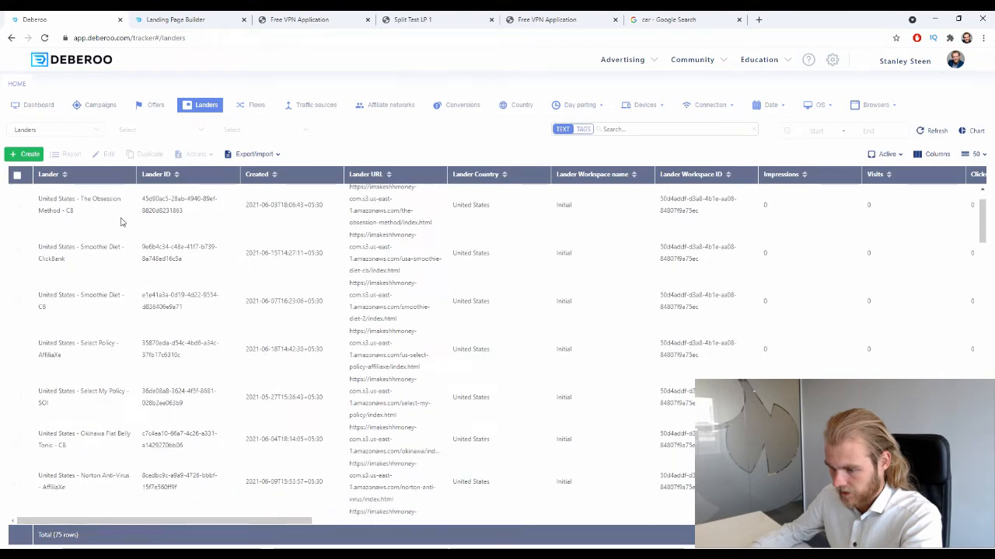
{"action": "scroll", "coordinate": [120, 222], "scroll_direction": "up", "scroll_amount": 1}
{"action": "left_click", "coordinate": [76, 177]}
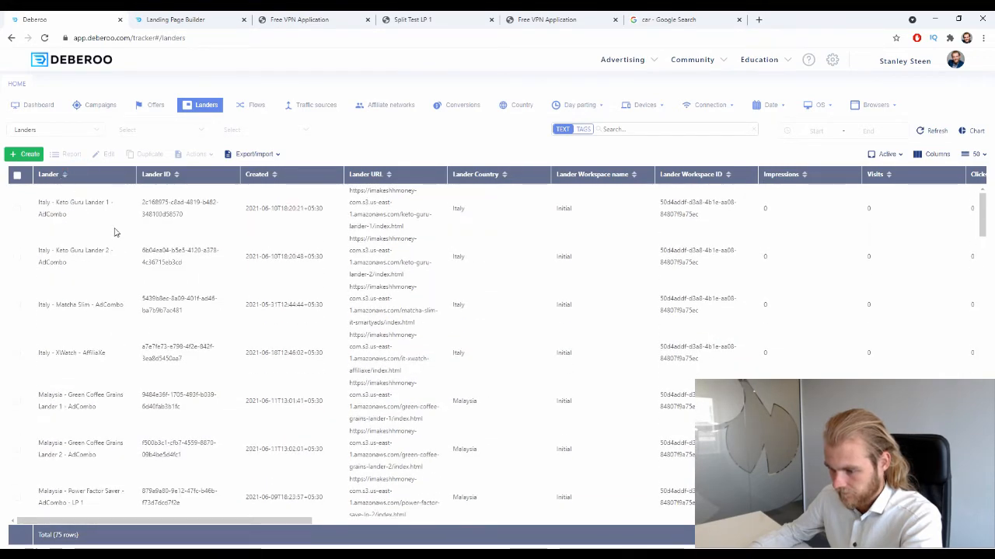
{"action": "scroll", "coordinate": [114, 232], "scroll_direction": "down", "scroll_amount": 14}
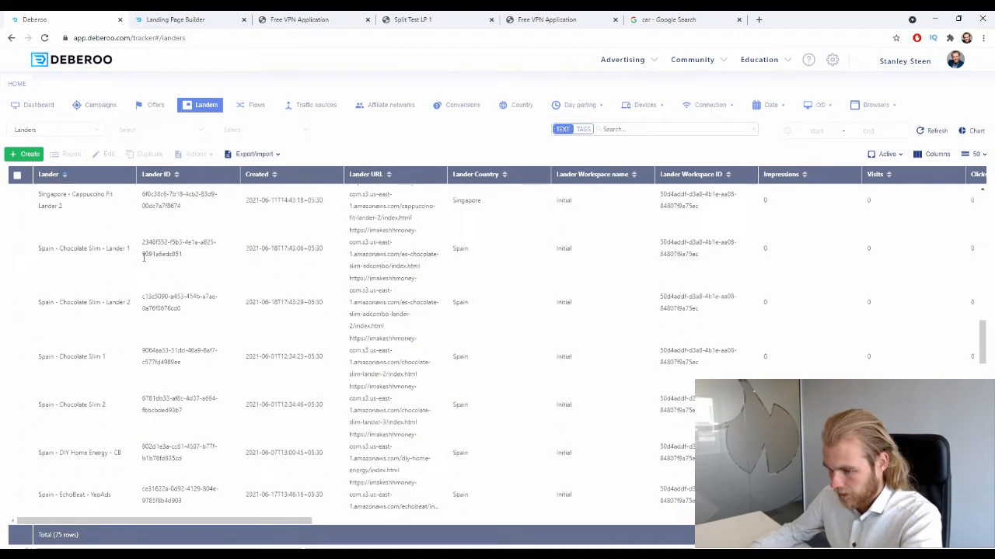
{"action": "scroll", "coordinate": [144, 258], "scroll_direction": "up", "scroll_amount": 12}
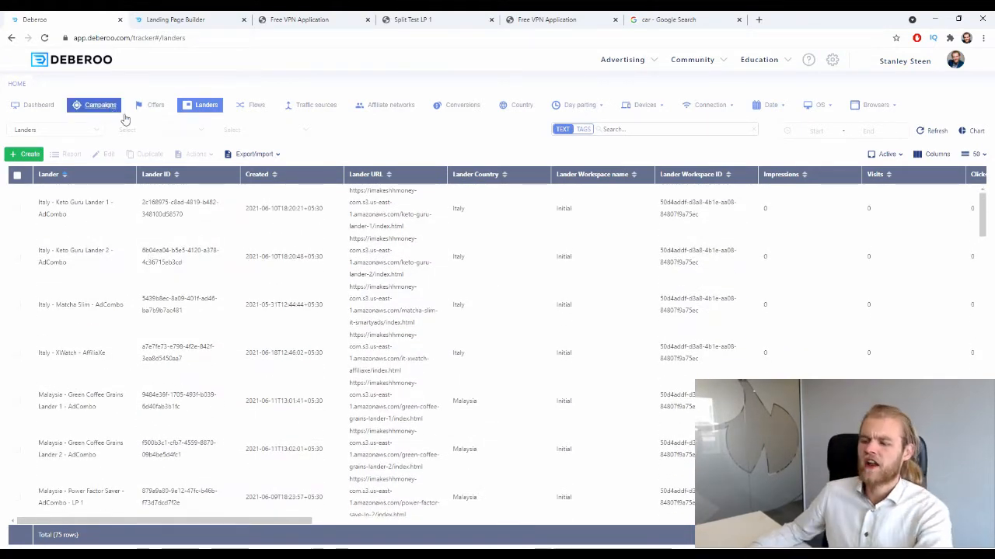
- Go to the tracker's flows and start a new flow
{"action": "left_click", "coordinate": [258, 109]}
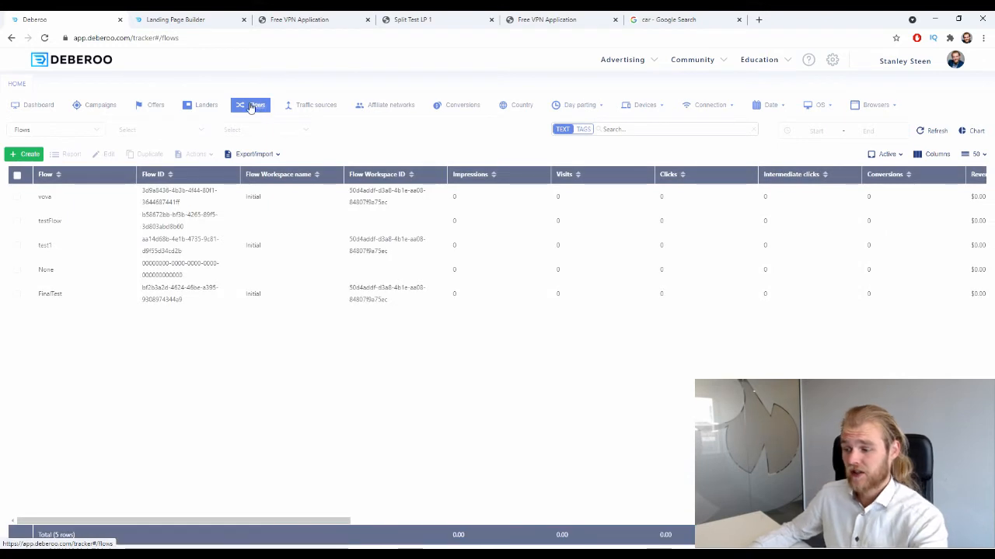
{"action": "left_click", "coordinate": [26, 155]}
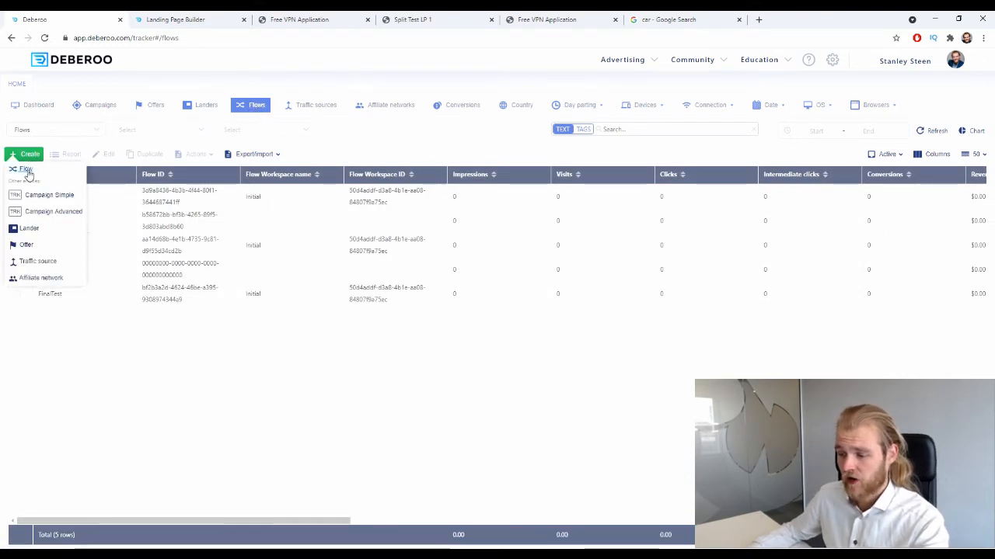
{"action": "left_click", "coordinate": [27, 168]}
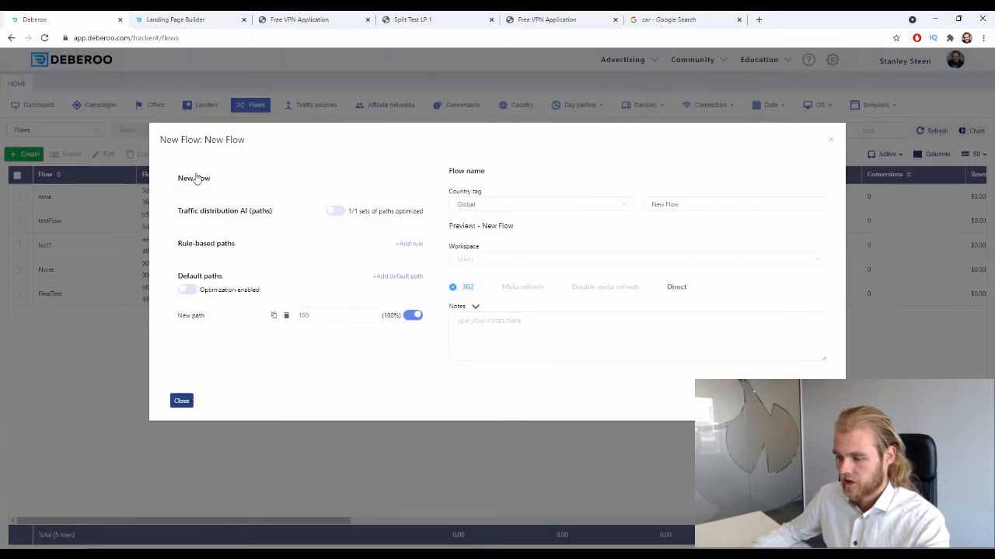
{"action": "left_click", "coordinate": [210, 179]}
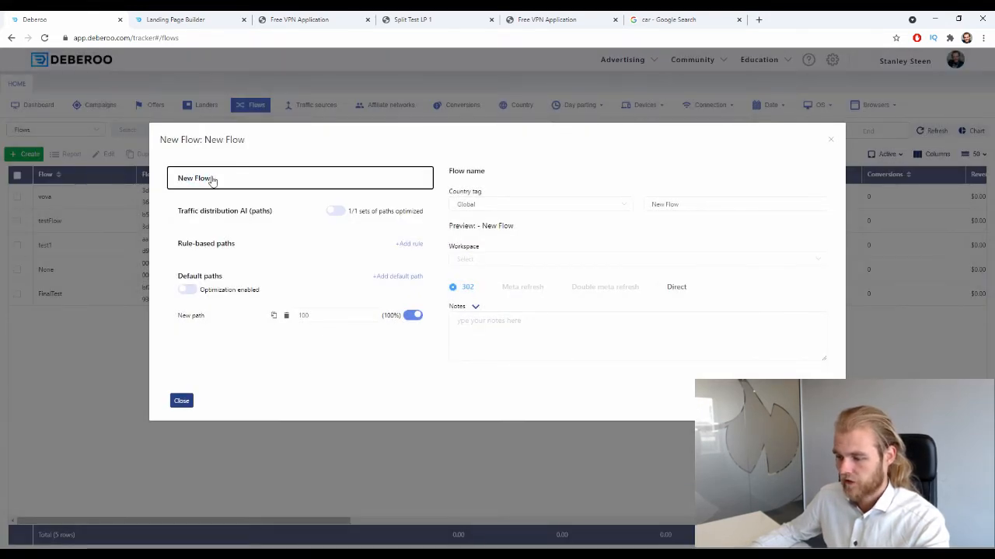
{"action": "left_click", "coordinate": [202, 206]}
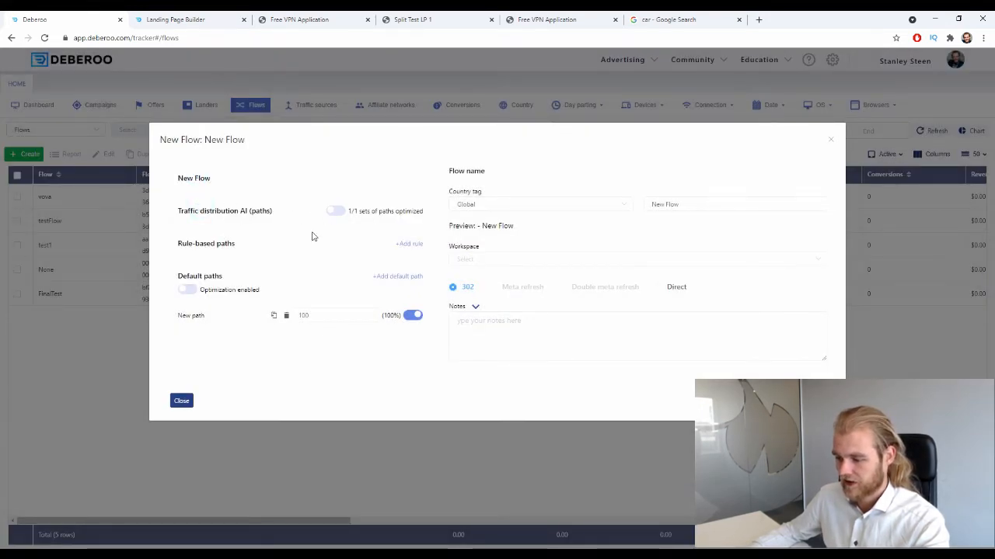
{"action": "left_click", "coordinate": [413, 244]}
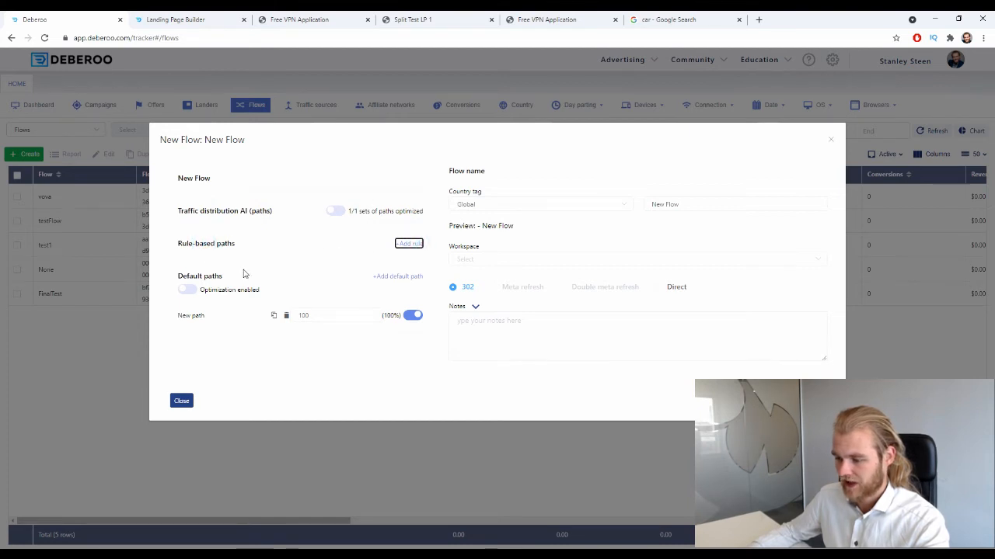
{"action": "left_click", "coordinate": [250, 338]}
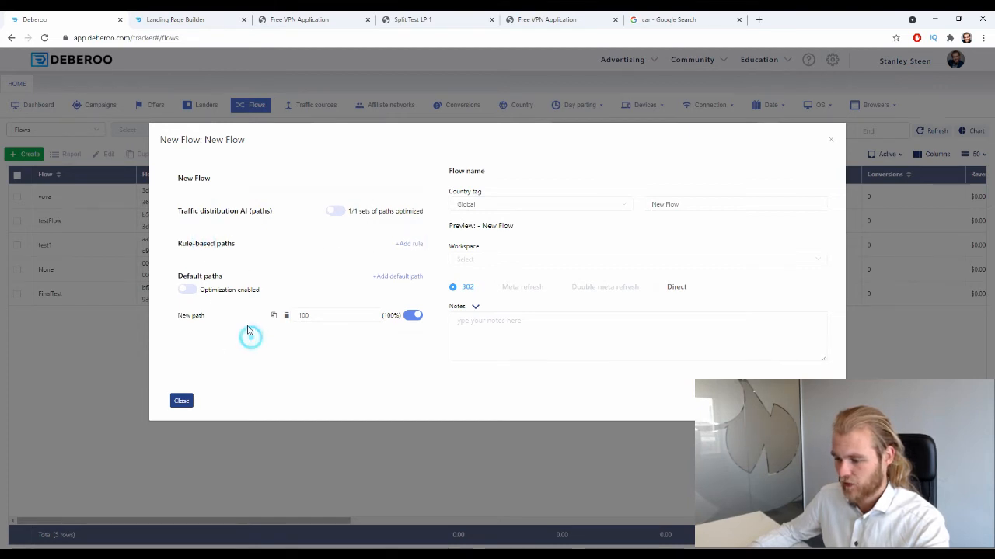
- Rename the new flow's default path to "Split Test Landers"
{"action": "left_click", "coordinate": [199, 316]}
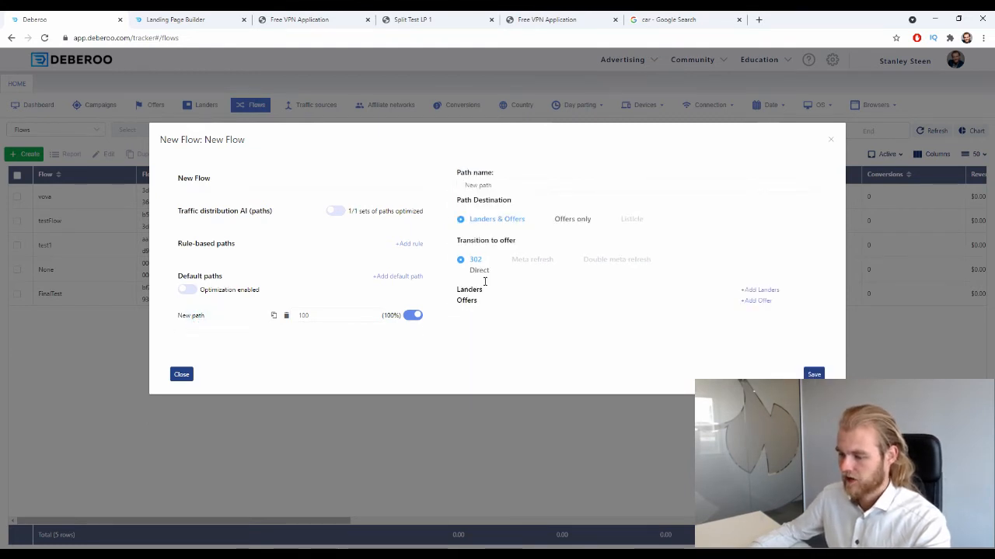
{"action": "triple_click", "coordinate": [506, 186]}
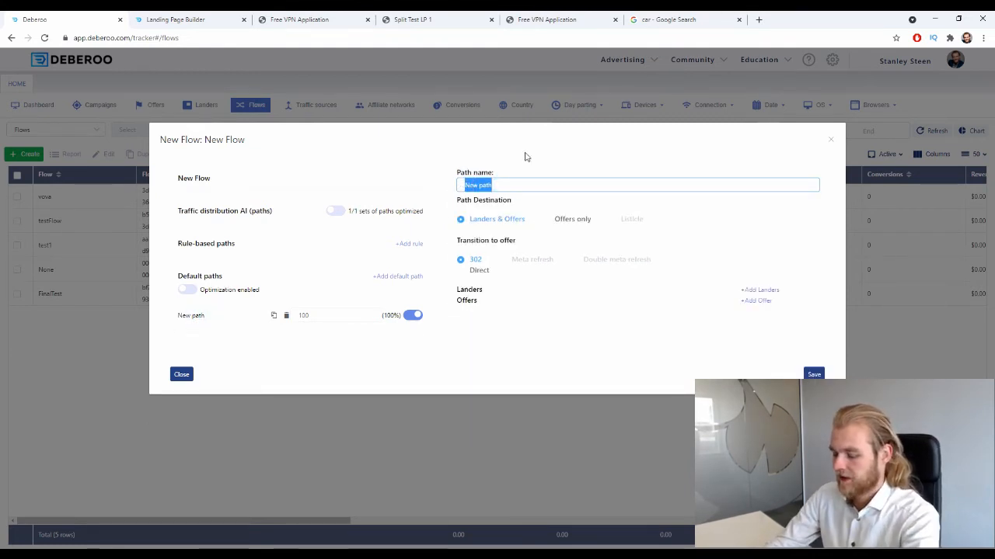
{"action": "type", "text": "Split Test L"}
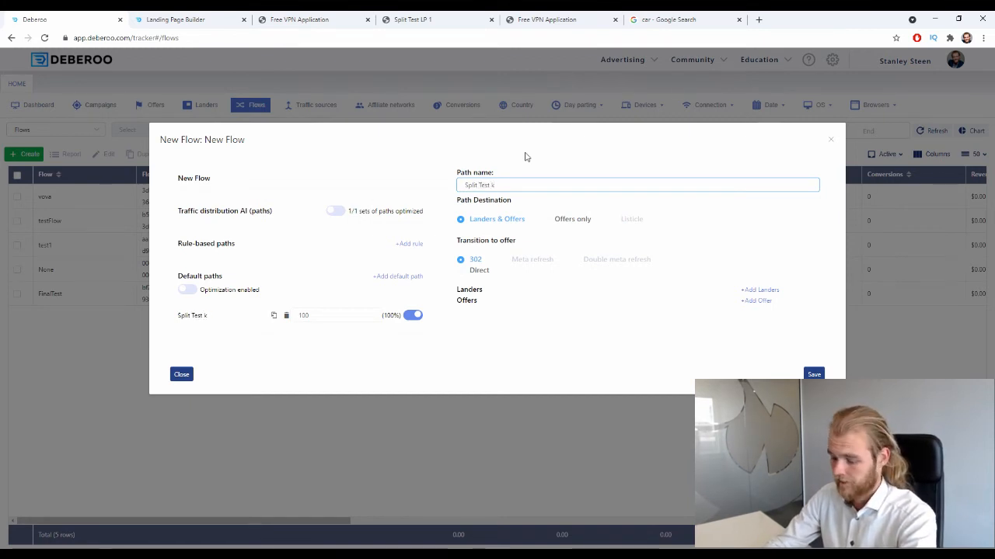
{"action": "type", "text": "anders"}
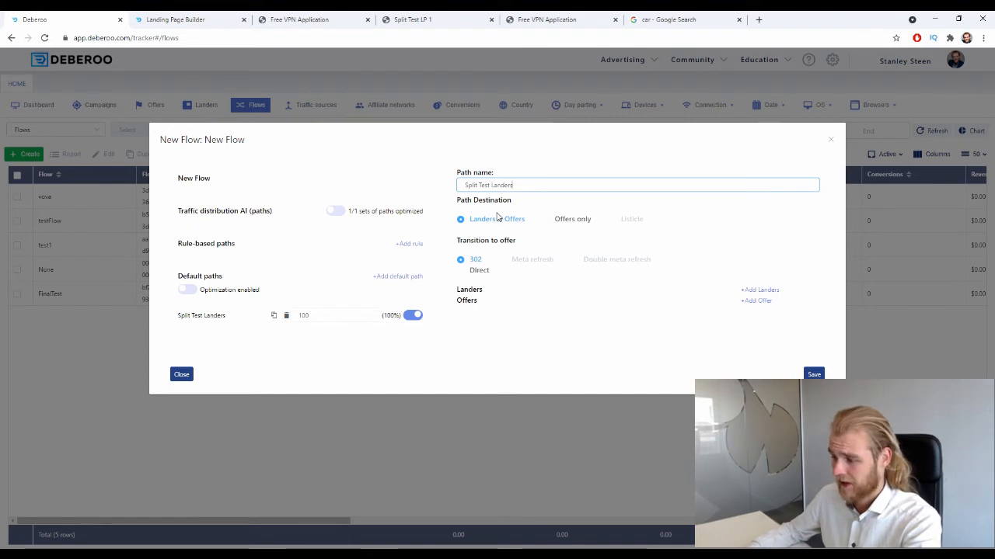
{"action": "left_click_drag", "start_coordinate": [458, 249], "coordinate": [516, 243]}
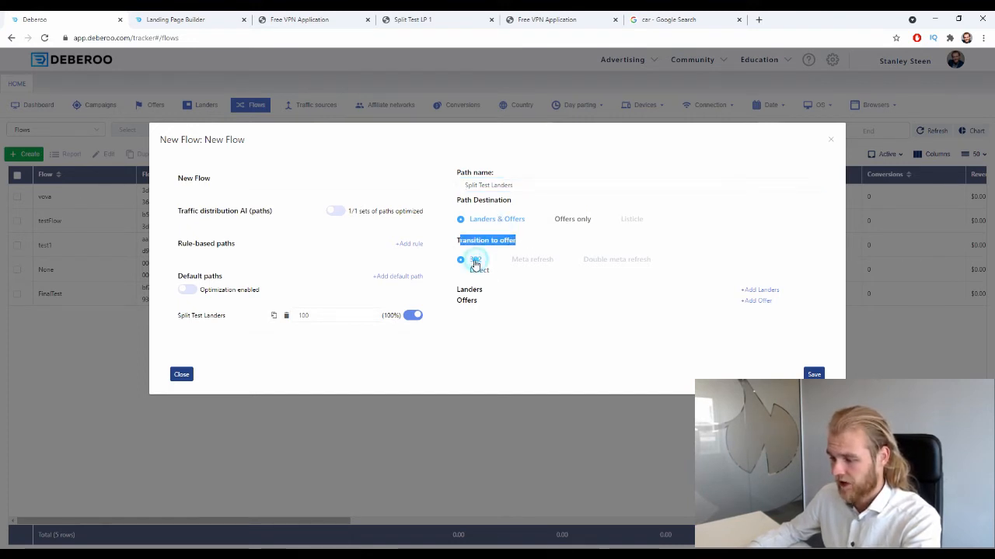
{"action": "left_click", "coordinate": [527, 239]}
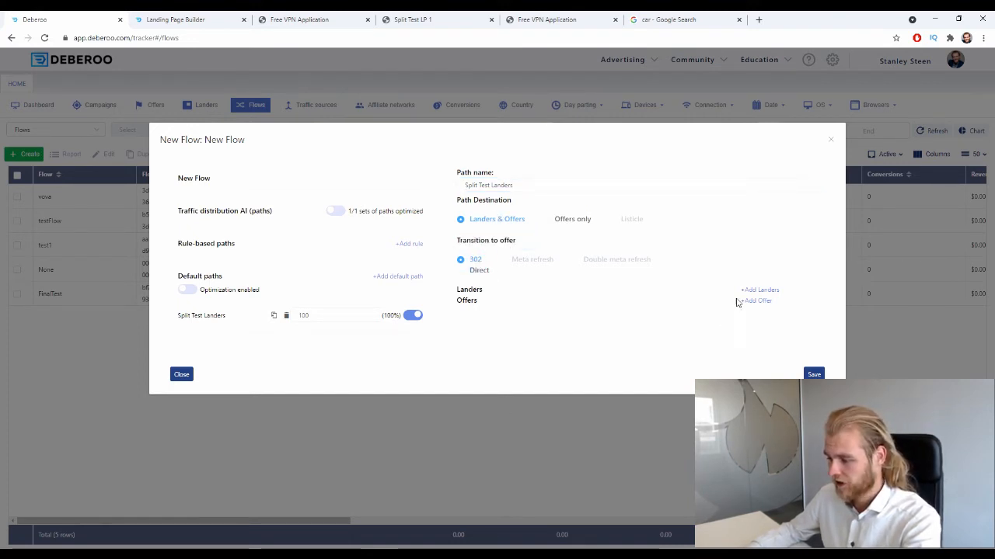
- Add three lander slots to the Split Test Landers path
{"action": "left_click", "coordinate": [775, 291]}
{"action": "left_click", "coordinate": [777, 291]}
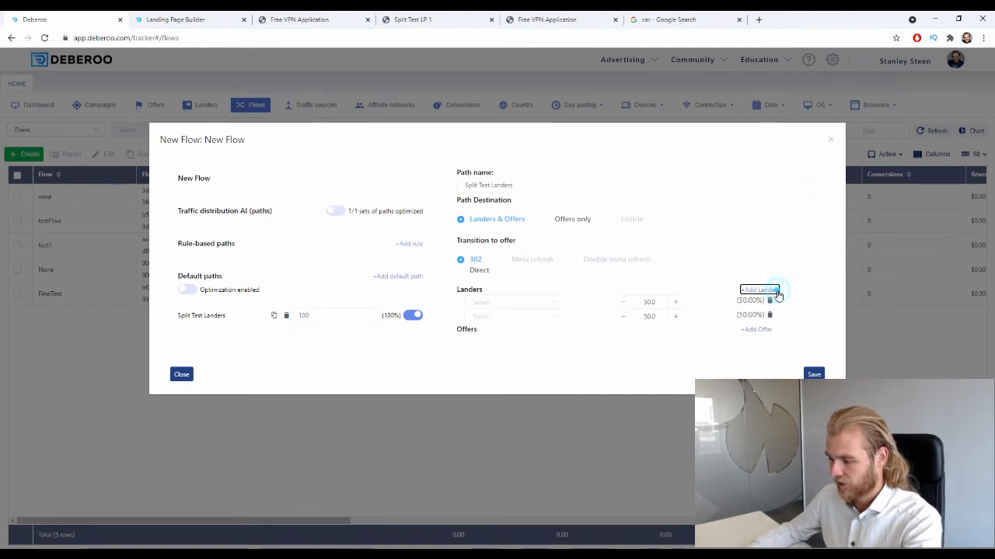
{"action": "left_click", "coordinate": [775, 290]}
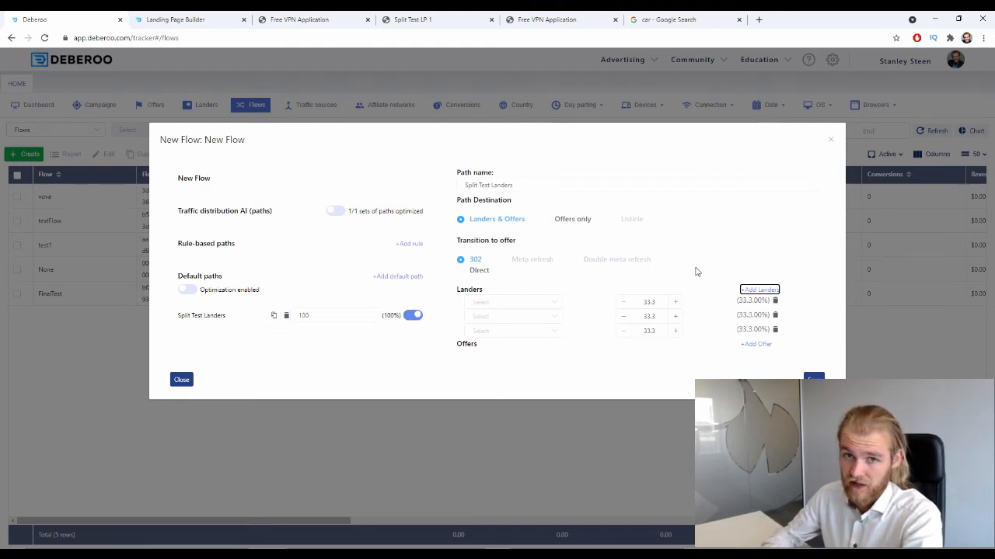
- Assign the two "Andorra - Split Test Lander 1" entries and "Andorra - Split Test Lander 3" to the path's three lander slots
{"action": "left_click", "coordinate": [491, 302]}
{"action": "type", "text": "and"}
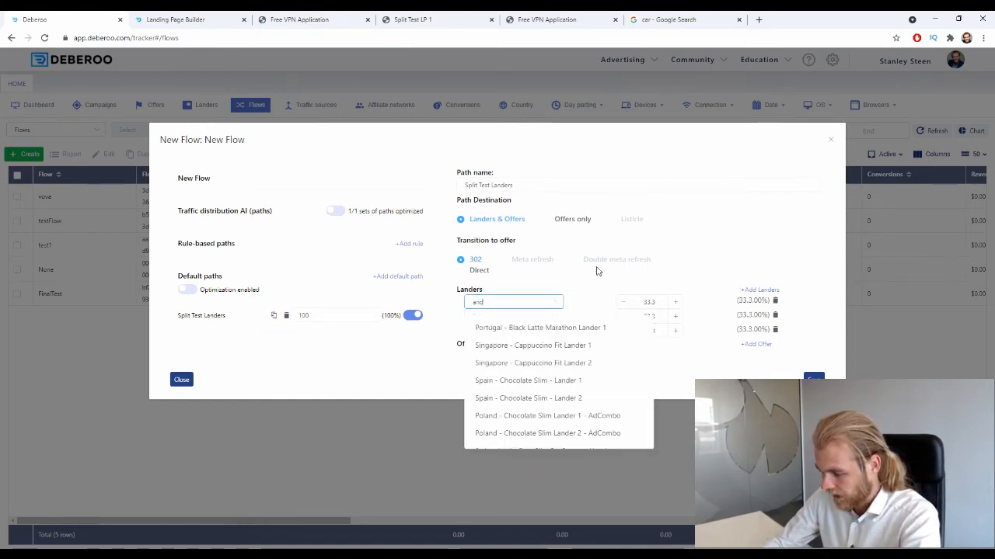
{"action": "type", "text": "ao"}
{"action": "left_click", "coordinate": [562, 328]}
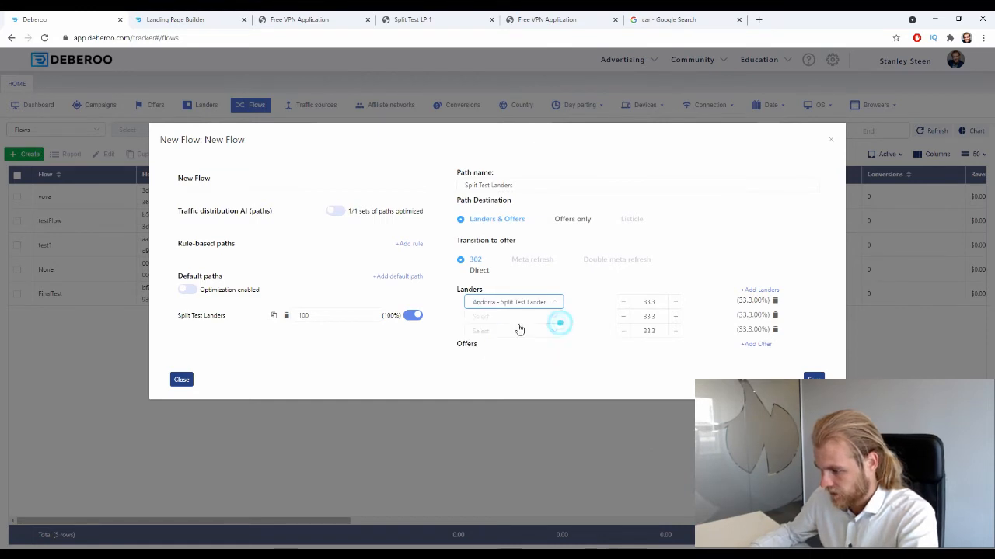
{"action": "left_click", "coordinate": [526, 316]}
{"action": "type", "text": "ando"}
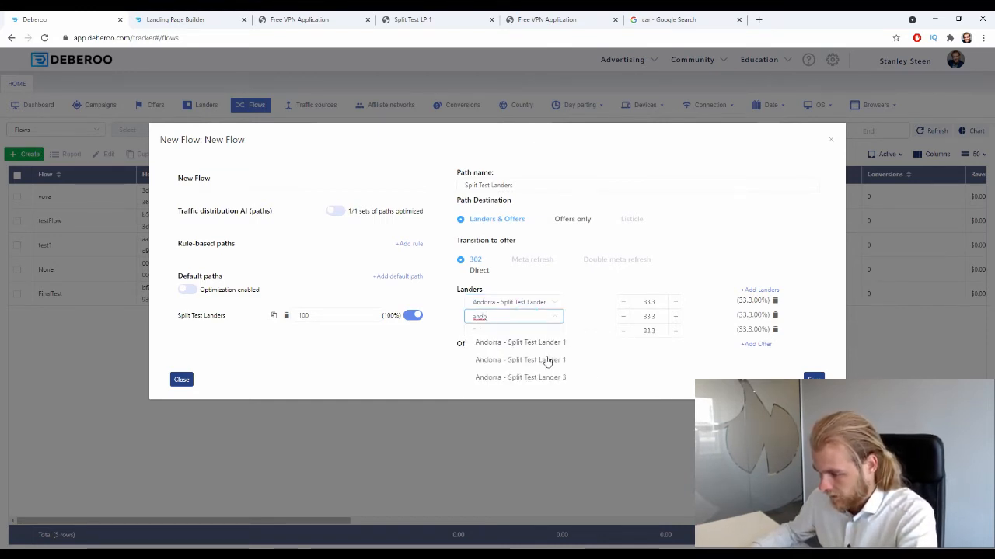
{"action": "left_click", "coordinate": [546, 360]}
{"action": "left_click", "coordinate": [550, 331]}
{"action": "type", "text": "ando"}
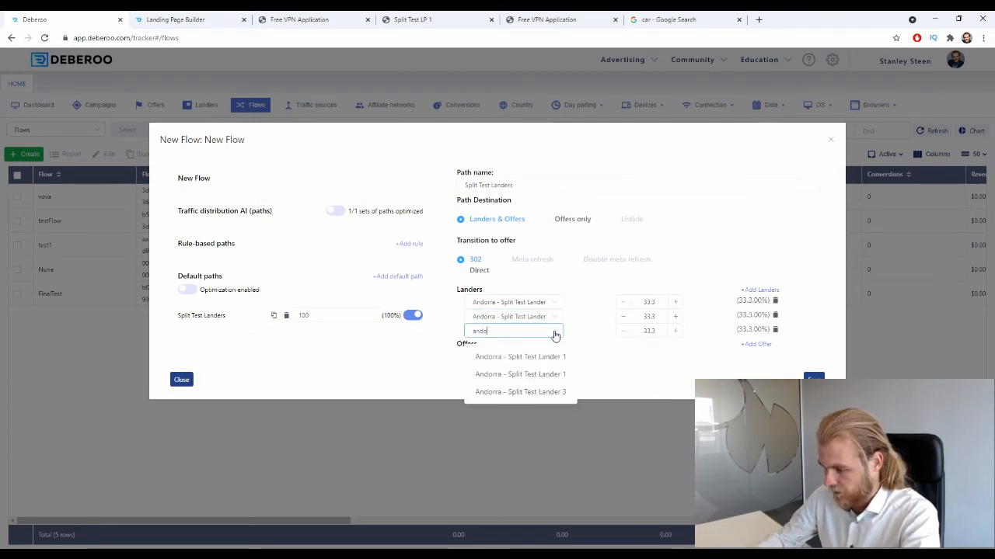
{"action": "left_click", "coordinate": [569, 393]}
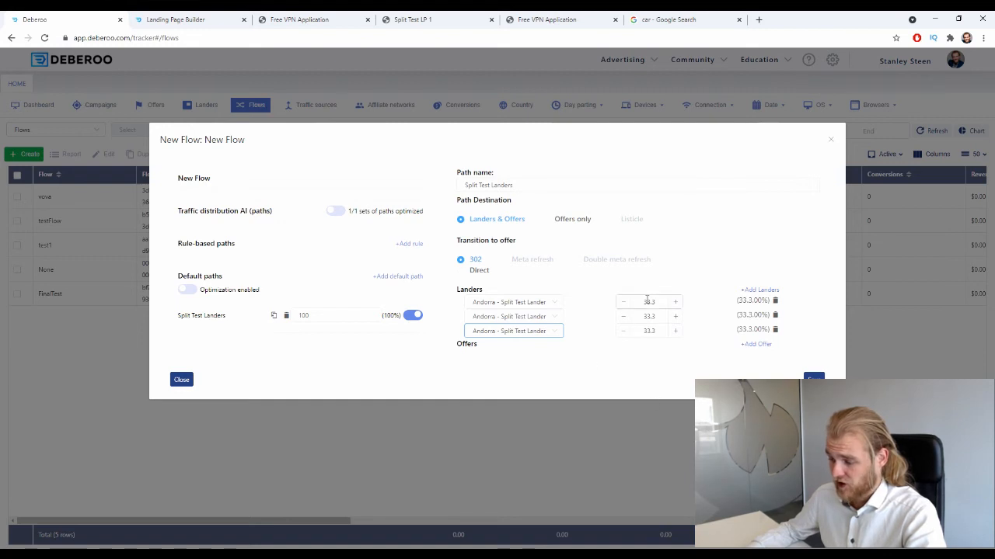
- Set the lander traffic weights to 60 for the first lander and 20 each for the second and third
{"action": "left_click_drag", "start_coordinate": [659, 315], "coordinate": [633, 322]}
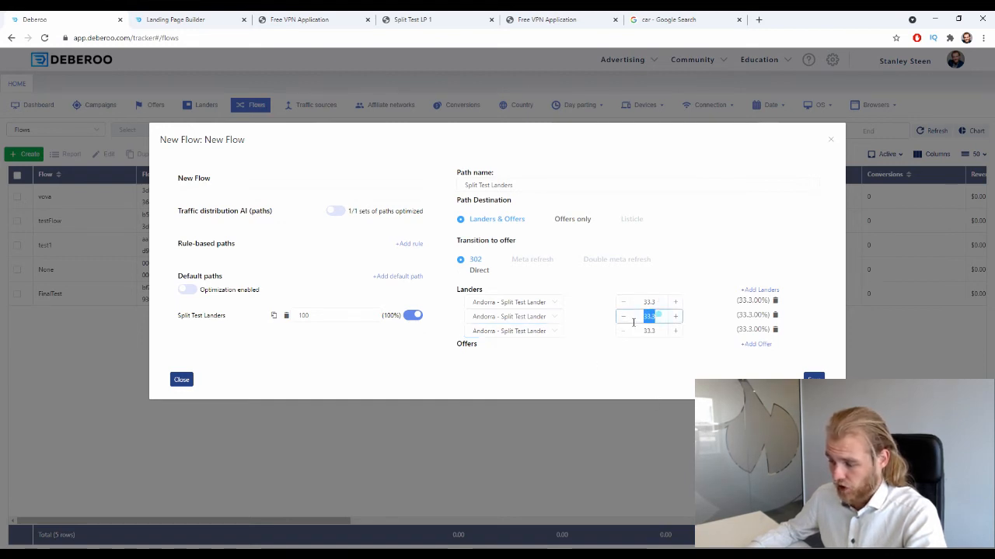
{"action": "type", "text": "20"}
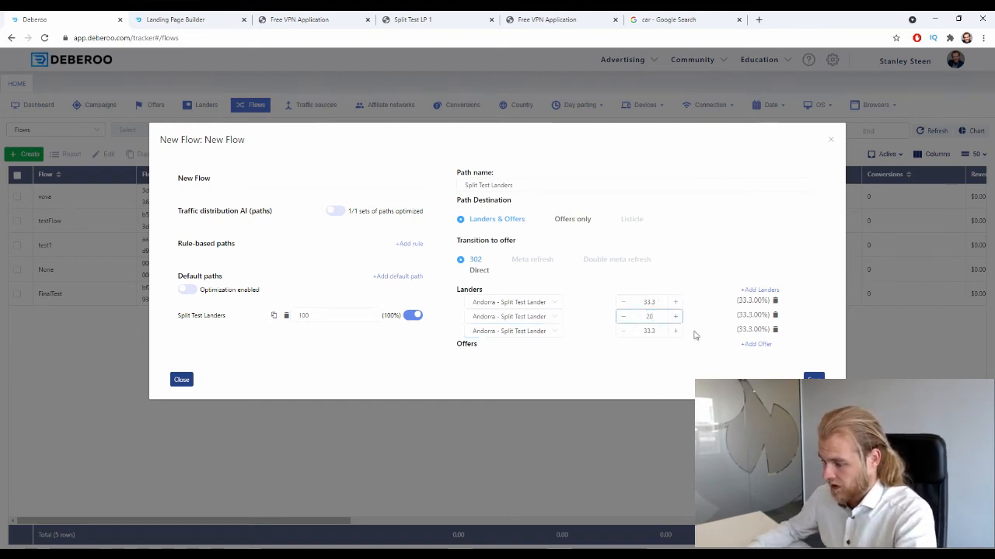
{"action": "left_click_drag", "start_coordinate": [664, 331], "coordinate": [615, 333]}
{"action": "type", "text": "20"}
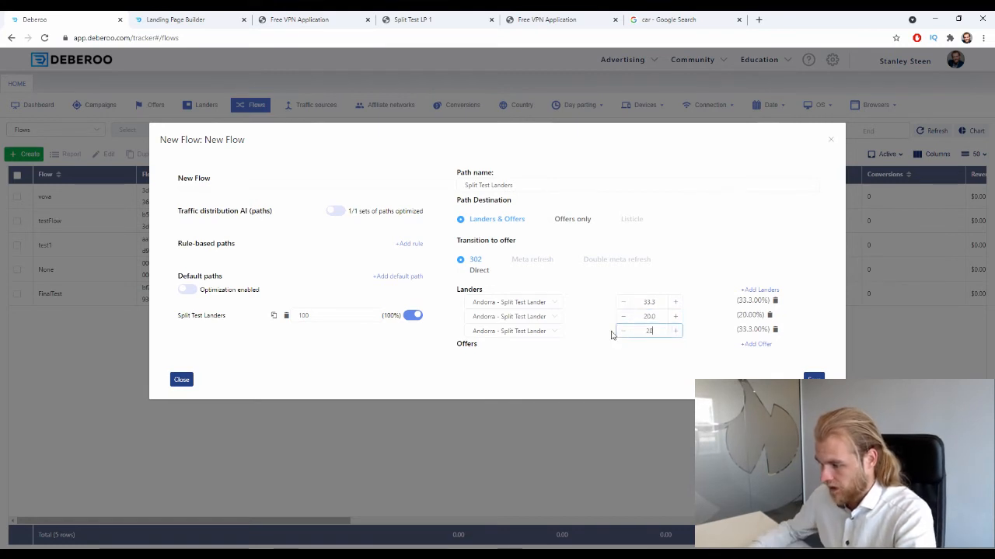
{"action": "left_click_drag", "start_coordinate": [661, 304], "coordinate": [622, 311]}
{"action": "type", "text": "60"}
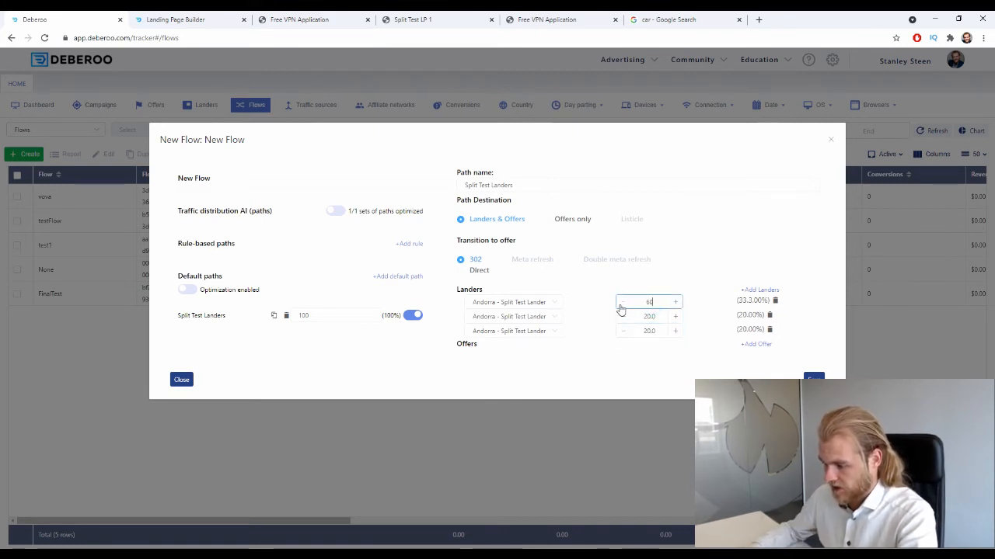
{"action": "left_click", "coordinate": [646, 280]}
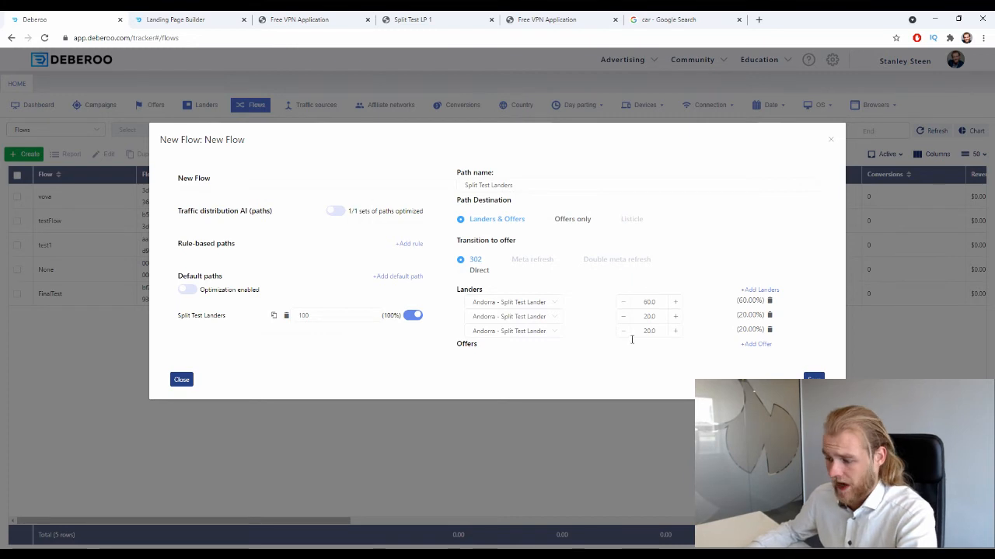
- Add the offer "AdCombo - Italy - Bentolit" to the path
{"action": "left_click", "coordinate": [748, 344]}
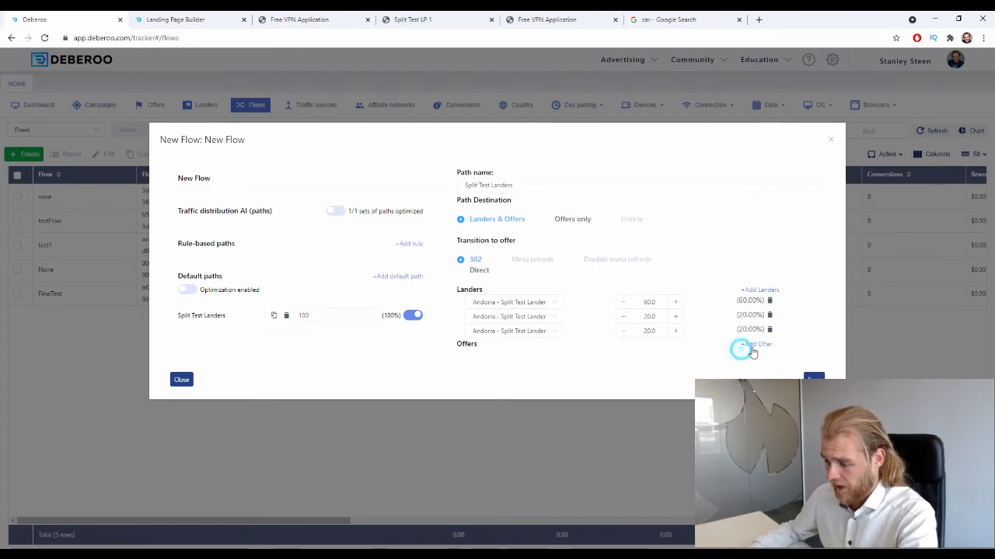
{"action": "left_click", "coordinate": [481, 355]}
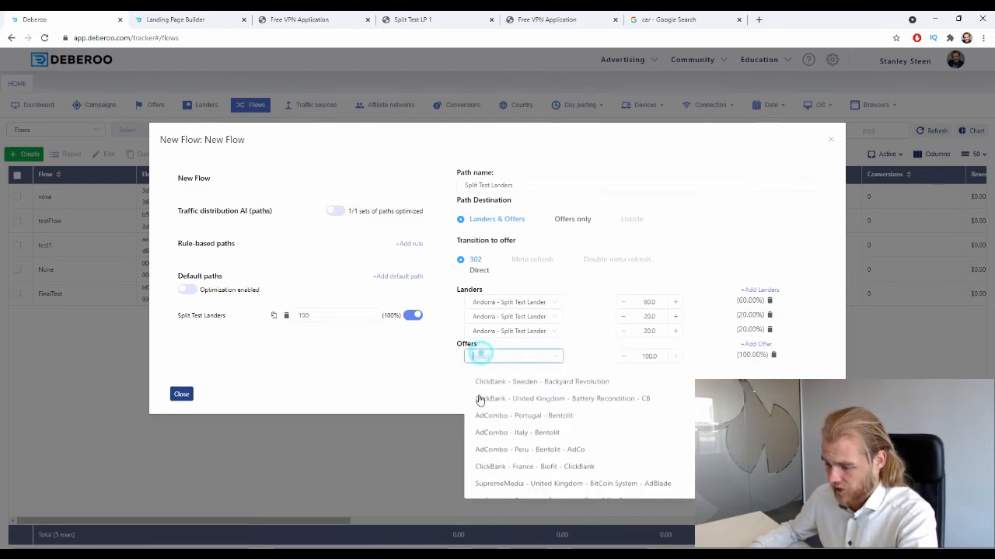
{"action": "left_click", "coordinate": [529, 432]}
{"action": "left_click", "coordinate": [540, 397]}
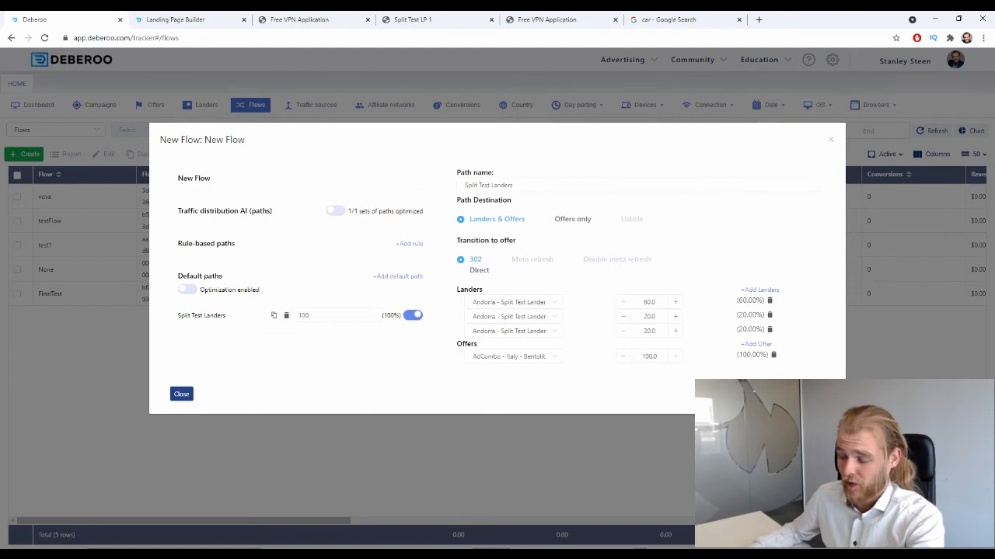
- Add the ClickBank United Kingdom offer as the path's second offer
{"action": "left_click", "coordinate": [768, 345]}
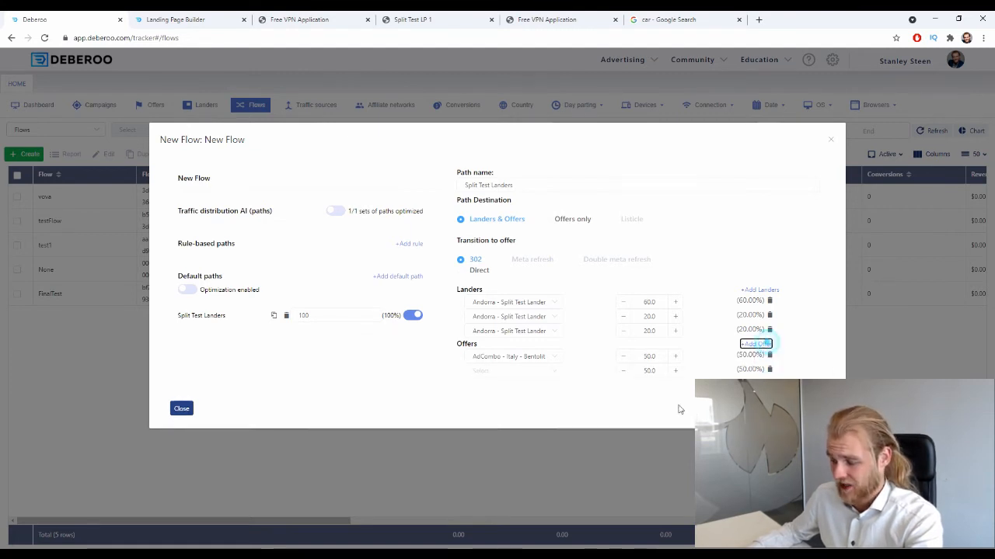
{"action": "left_click", "coordinate": [533, 370]}
{"action": "left_click", "coordinate": [528, 416]}
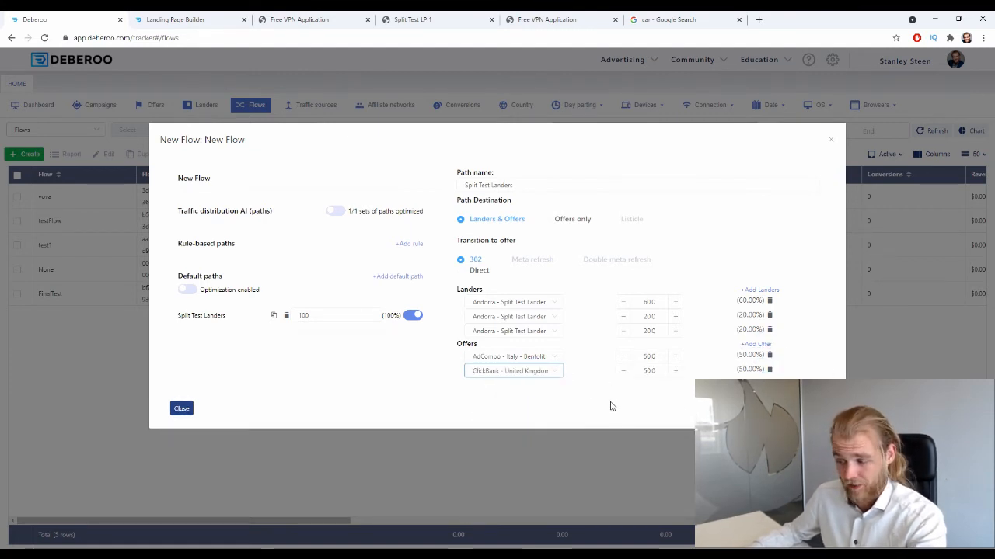
{"action": "left_click_drag", "start_coordinate": [660, 358], "coordinate": [619, 388]}
{"action": "left_click", "coordinate": [645, 410]}
{"action": "left_click", "coordinate": [636, 404]}
{"action": "left_click_drag", "start_coordinate": [656, 356], "coordinate": [630, 364]}
{"action": "left_click", "coordinate": [638, 410]}
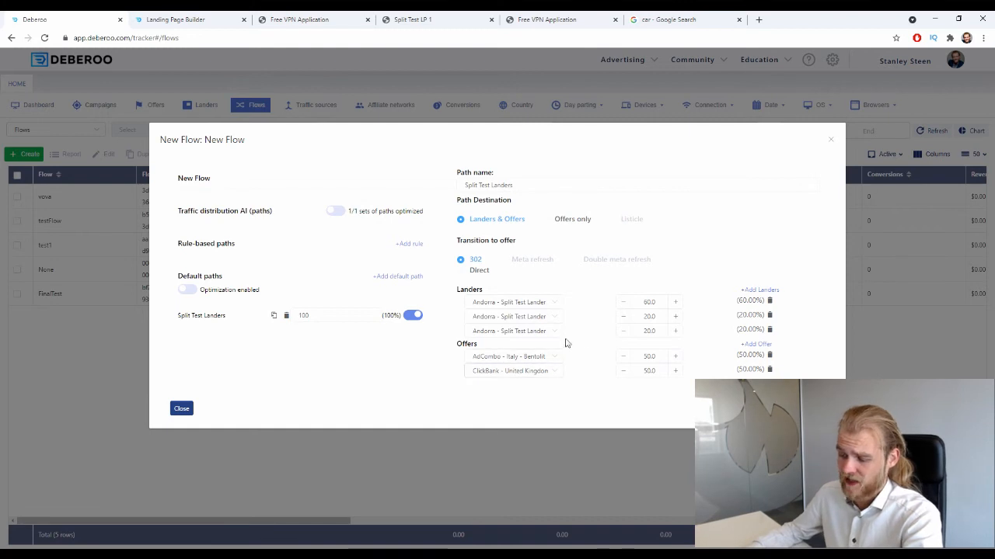
- Set the offer traffic weights to 80 for the AdCombo offer and 20 for the ClickBank offer
{"action": "double_click", "coordinate": [645, 356]}
{"action": "type", "text": "80"}
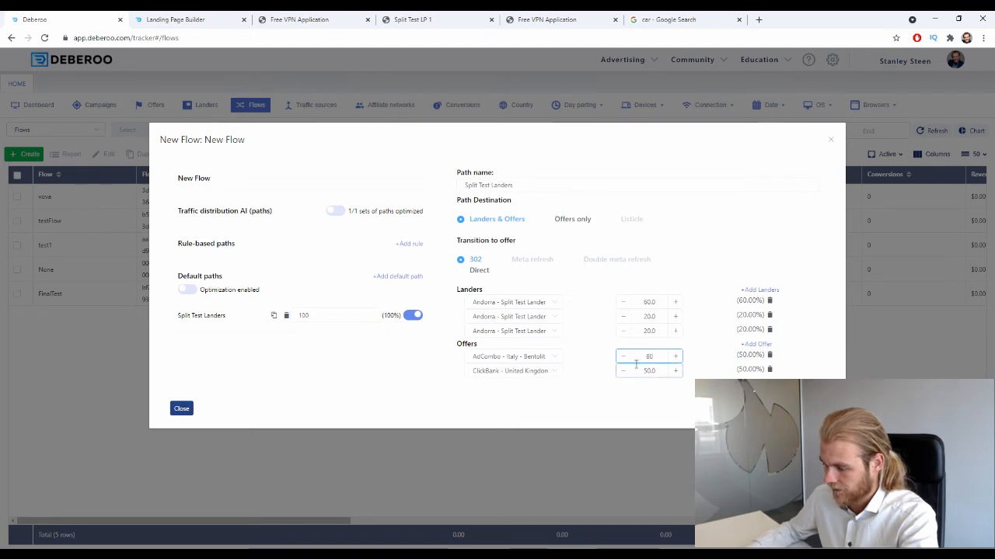
{"action": "double_click", "coordinate": [643, 371]}
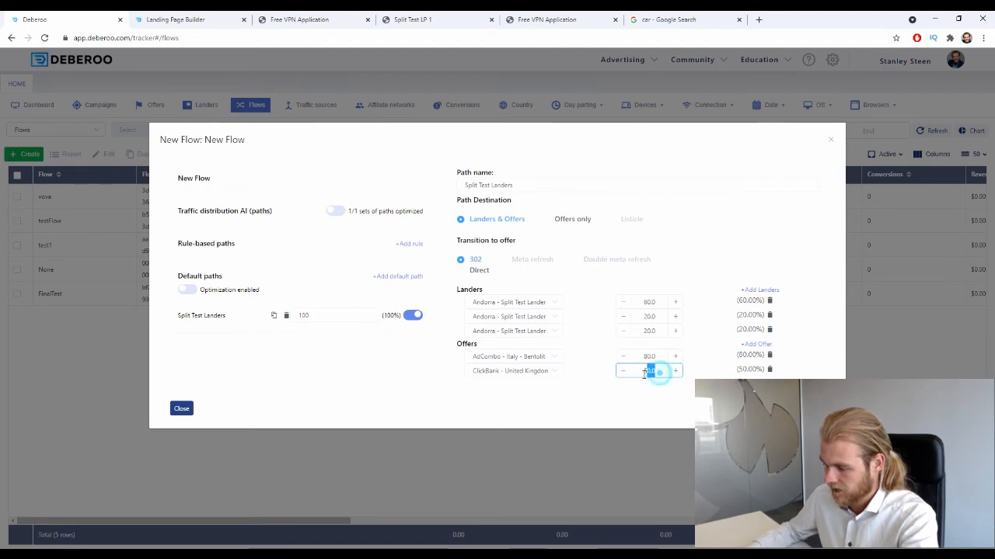
{"action": "type", "text": "20"}
{"action": "left_click", "coordinate": [643, 398]}
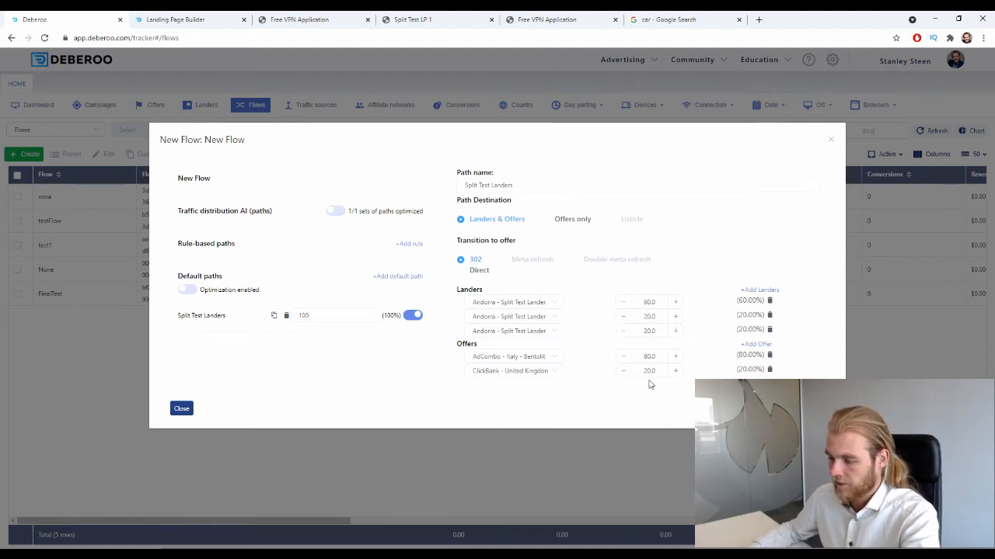
{"action": "double_click", "coordinate": [656, 356]}
{"action": "left_click", "coordinate": [704, 392]}
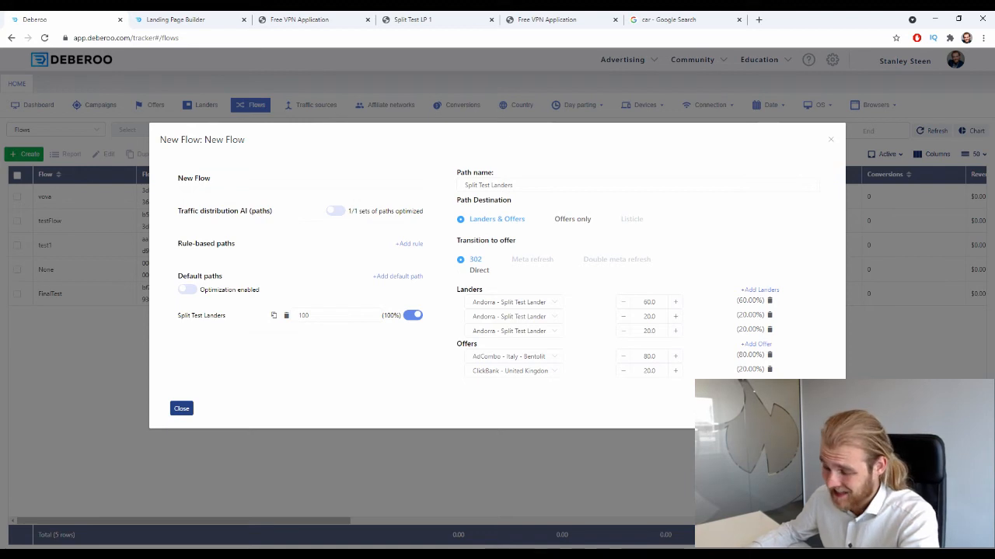
- Set the traffic weights of the AdCombo and ClickBank offers to 50 each
{"action": "double_click", "coordinate": [655, 356]}
{"action": "type", "text": "50"}
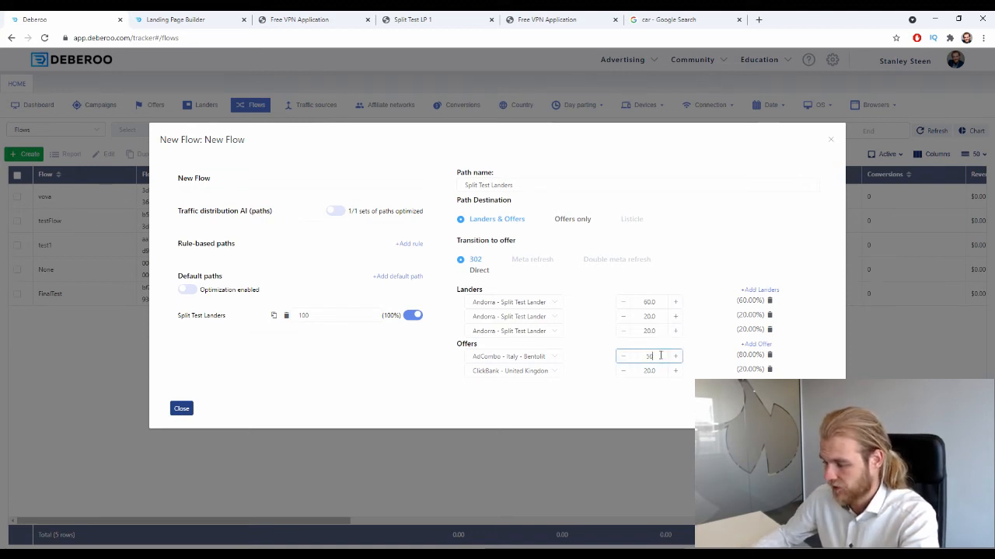
{"action": "double_click", "coordinate": [655, 370]}
{"action": "type", "text": "50"}
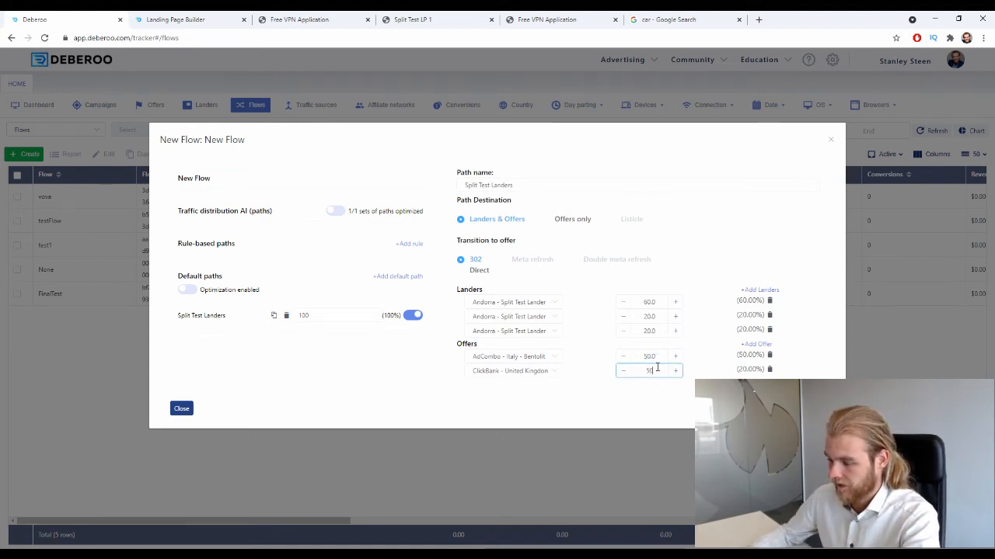
- Set the traffic weight of each of the three landers in the path to 33.3
{"action": "double_click", "coordinate": [647, 302]}
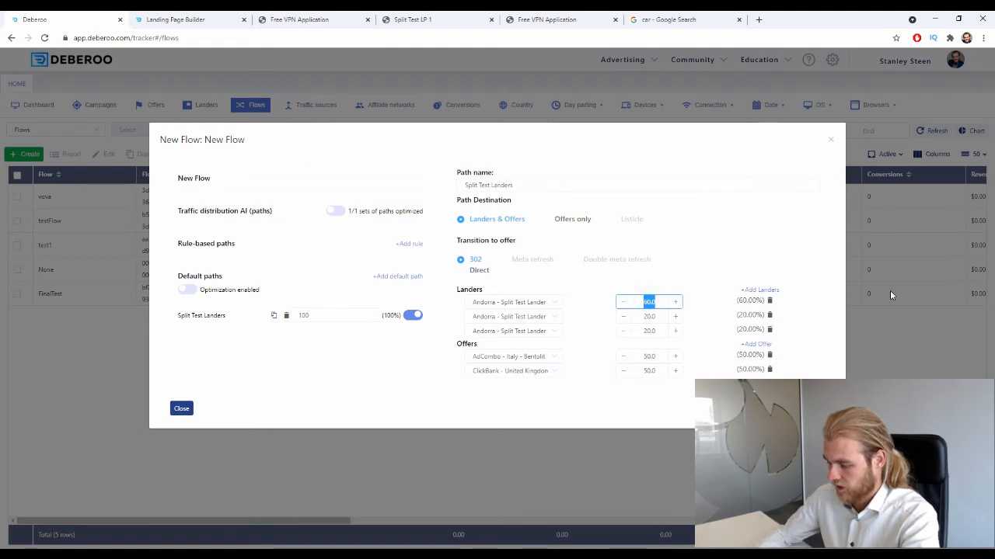
{"action": "type", "text": "33.3"}
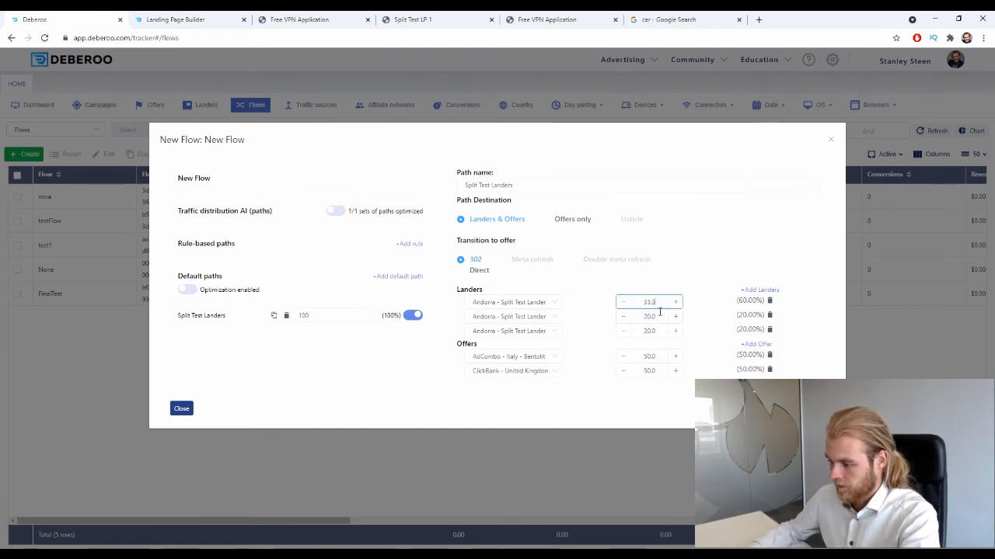
{"action": "double_click", "coordinate": [659, 316]}
{"action": "type", "text": "33.3"}
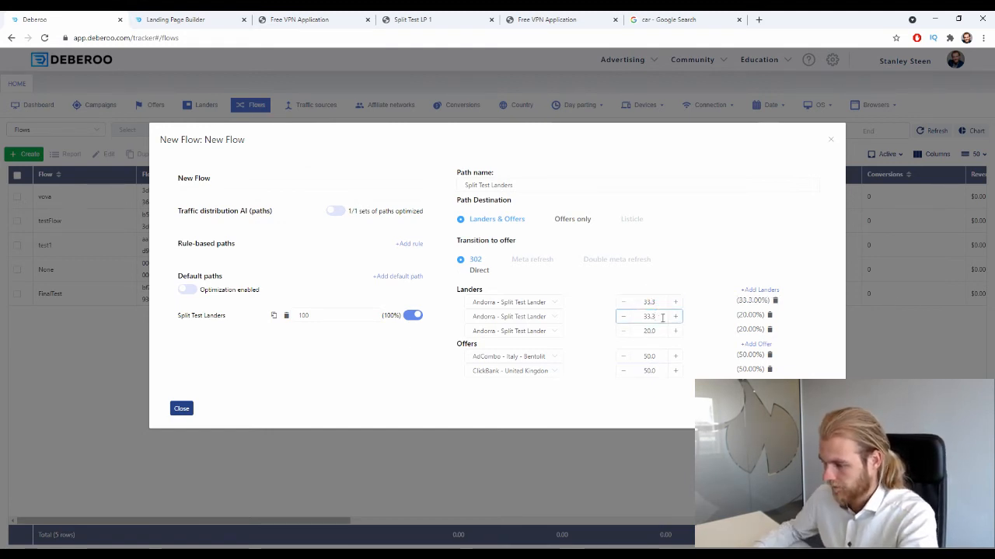
{"action": "double_click", "coordinate": [658, 330]}
{"action": "type", "text": "33.3"}
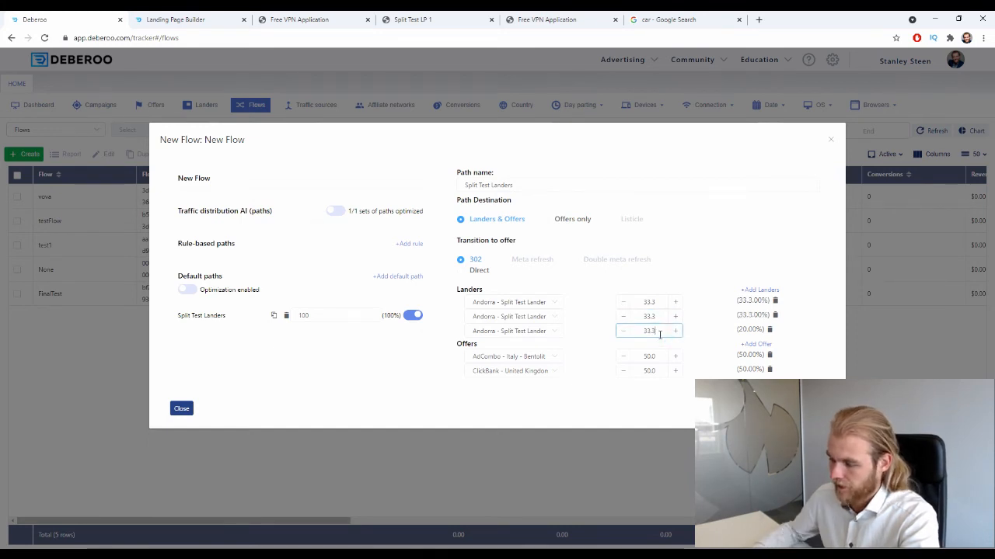
{"action": "left_click", "coordinate": [583, 412]}
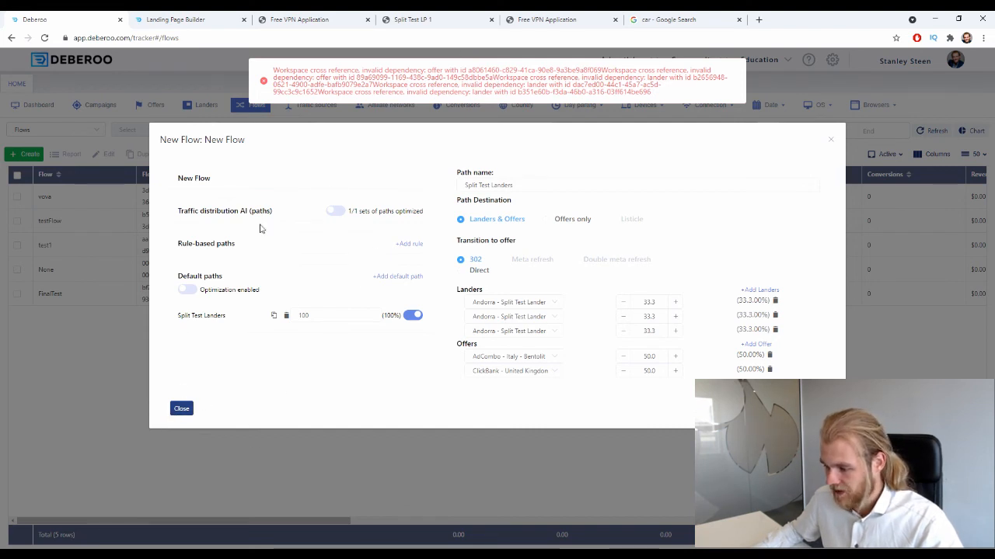
- Set the flow's country tag to Andorra and its workspace to Initial, and save the flow
{"action": "left_click", "coordinate": [229, 186]}
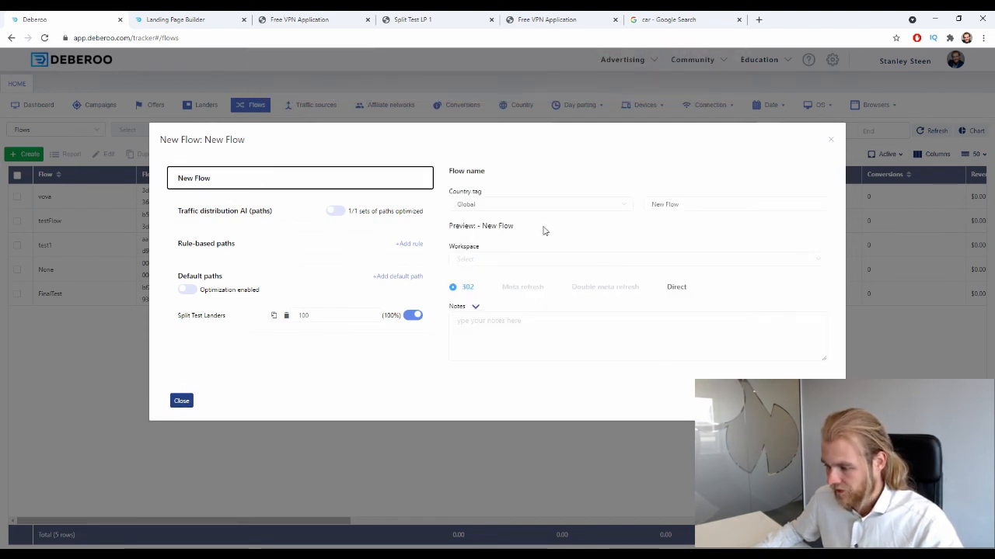
{"action": "left_click", "coordinate": [568, 208]}
{"action": "left_click", "coordinate": [505, 246]}
{"action": "left_click", "coordinate": [692, 204]}
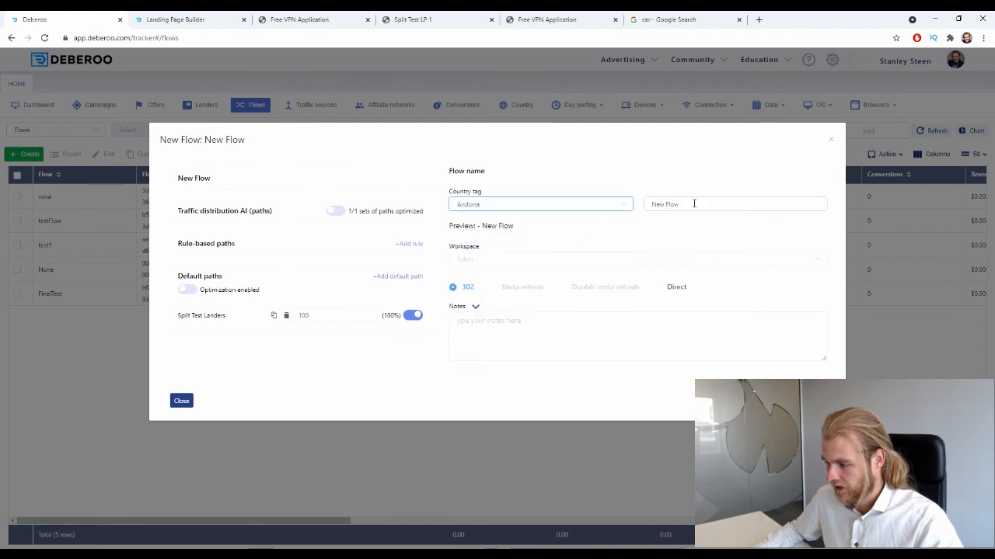
{"action": "triple_click", "coordinate": [692, 204]}
{"action": "left_click", "coordinate": [492, 260]}
{"action": "left_click", "coordinate": [469, 284]}
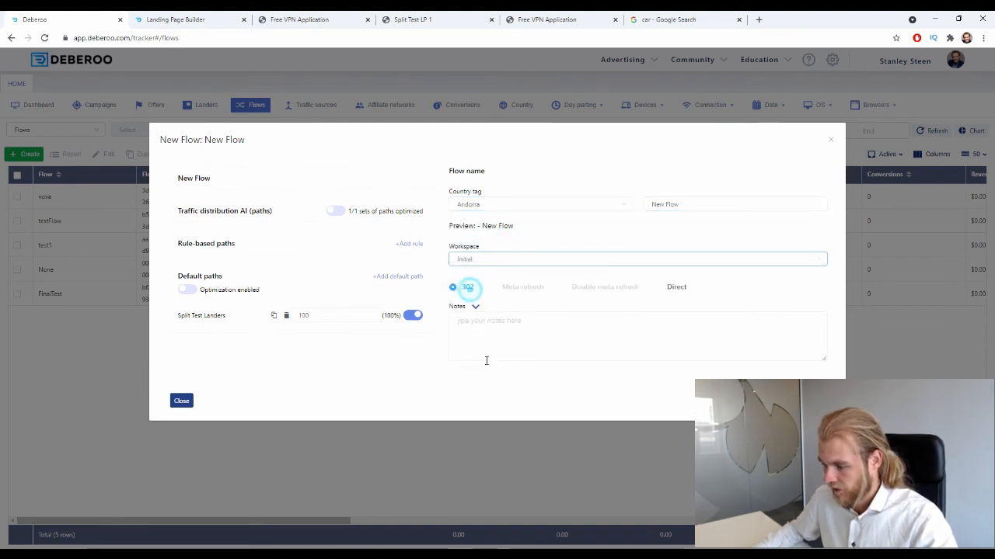
{"action": "left_click", "coordinate": [439, 456]}
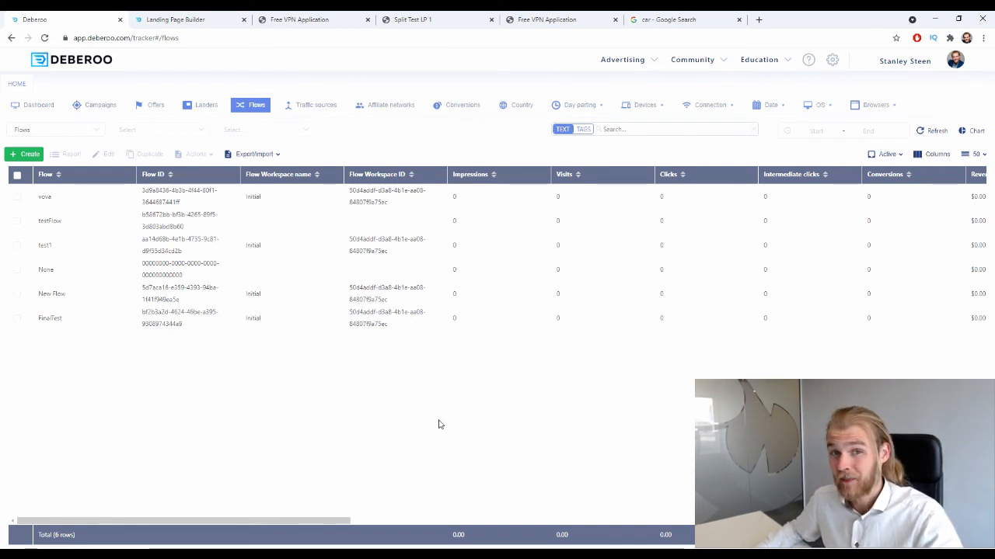
- Create a simple campaign and choose the flow "New Flow" as its campaign destination
{"action": "left_click", "coordinate": [29, 157]}
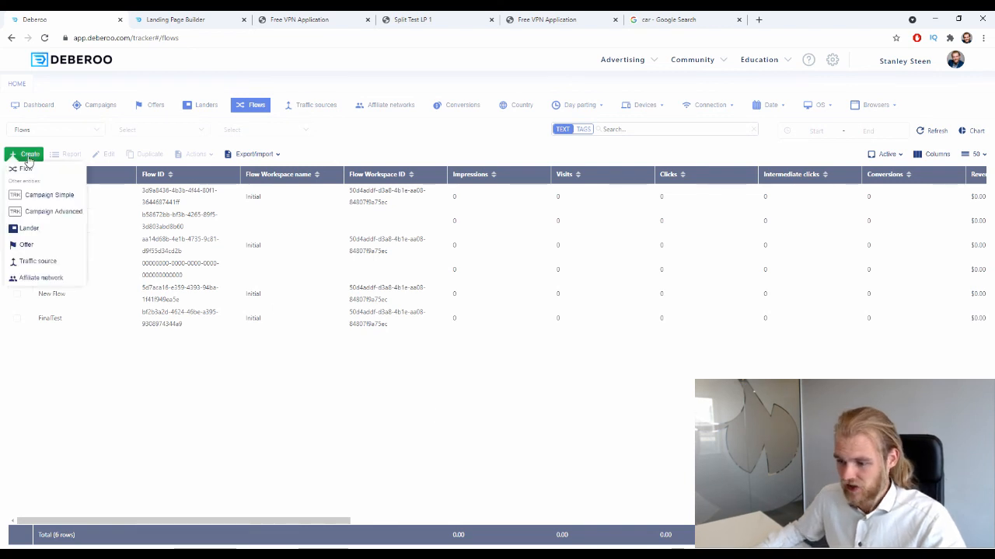
{"action": "left_click", "coordinate": [44, 195]}
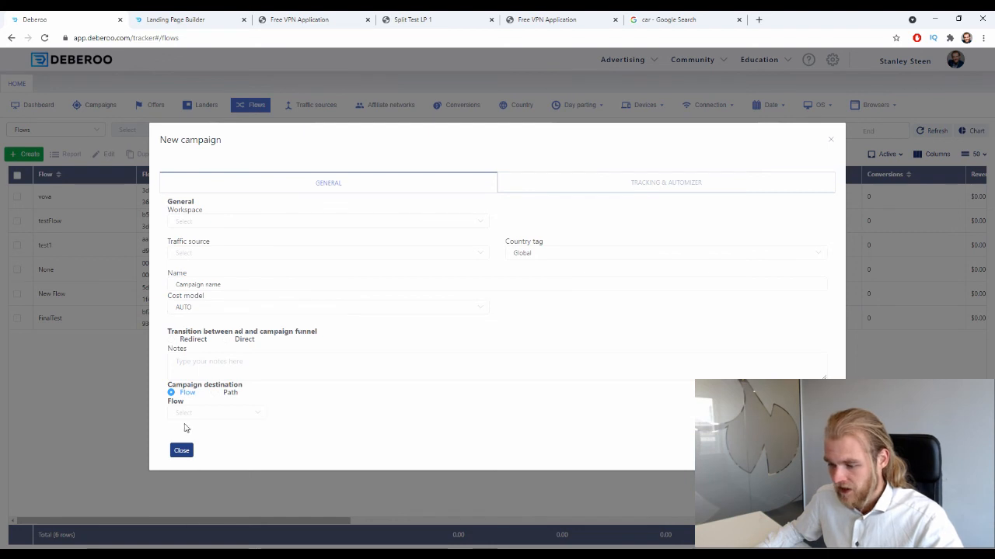
{"action": "left_click_drag", "start_coordinate": [171, 384], "coordinate": [247, 388]}
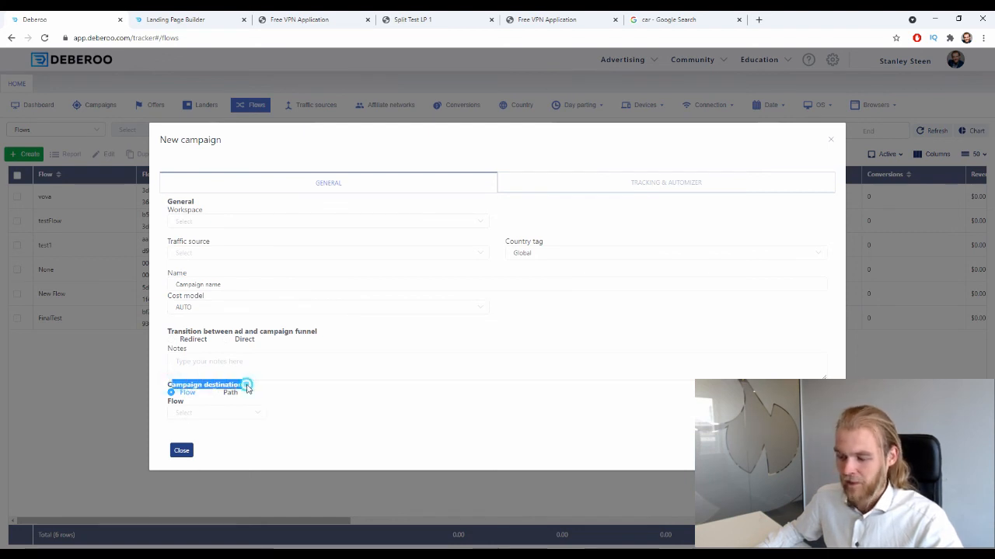
{"action": "left_click", "coordinate": [281, 385]}
{"action": "left_click", "coordinate": [217, 414]}
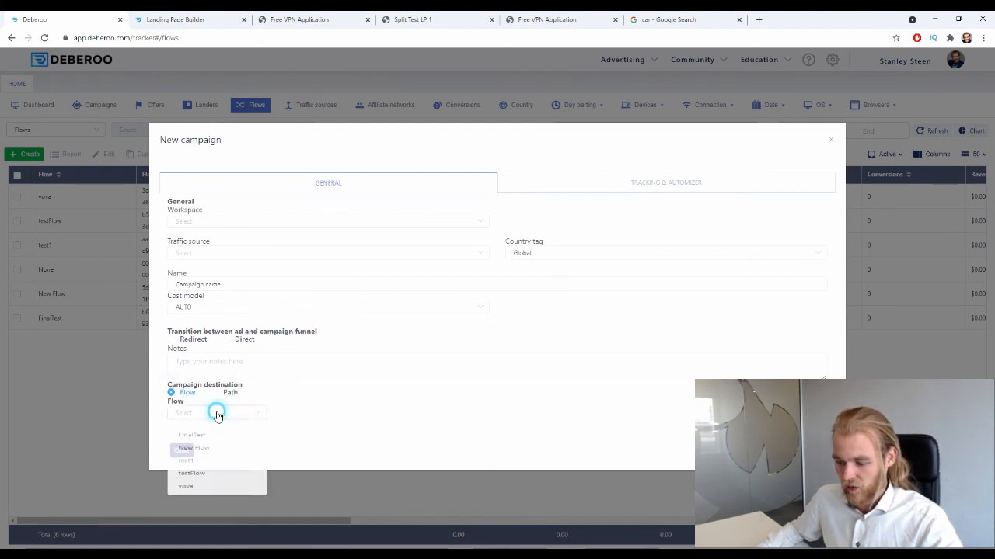
{"action": "left_click", "coordinate": [217, 449]}
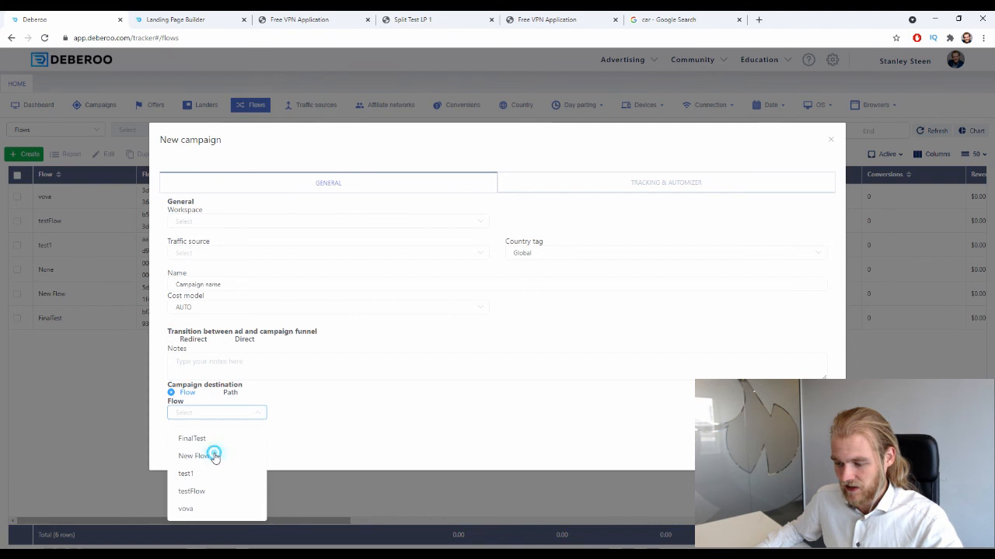
- Switch the campaign destination to Path with a 302 transition to the offer, and add three lander slots
{"action": "left_click", "coordinate": [226, 394]}
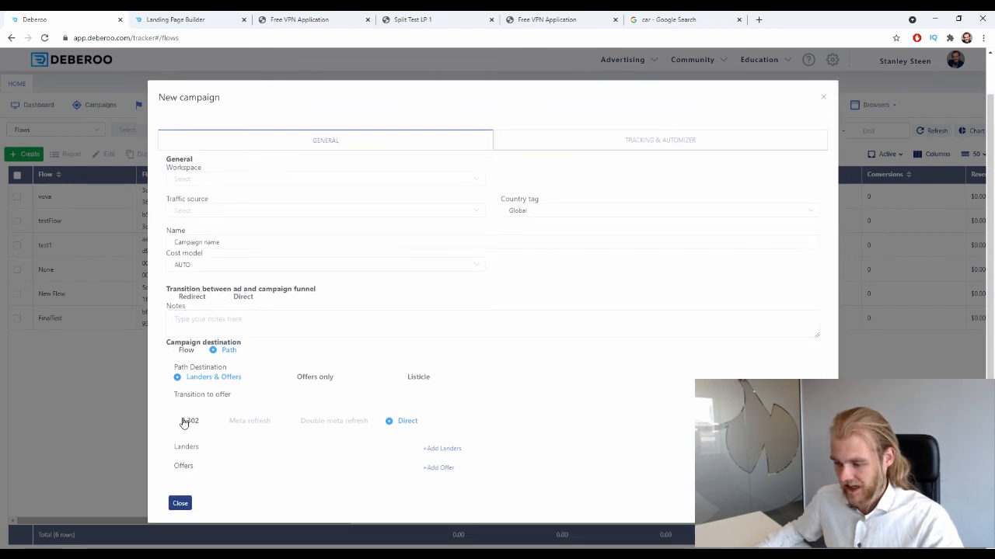
{"action": "left_click", "coordinate": [185, 421]}
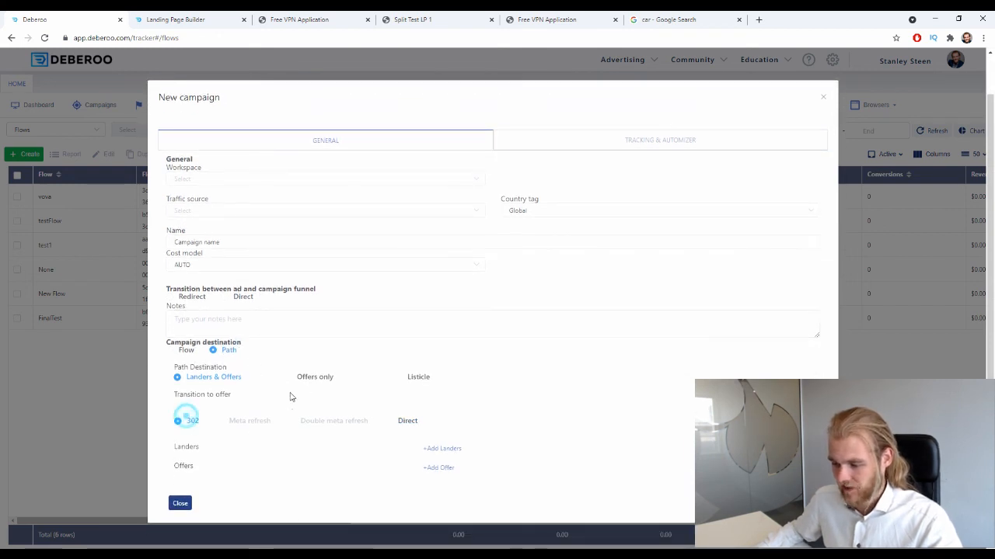
{"action": "left_click", "coordinate": [456, 453]}
{"action": "left_click", "coordinate": [455, 451]}
{"action": "left_click", "coordinate": [465, 423]}
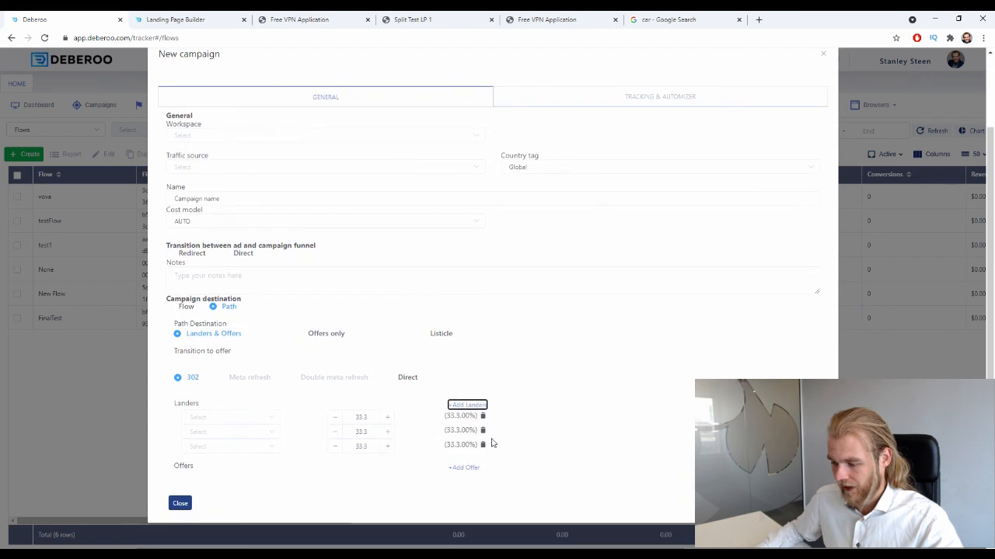
- Add two offer slots to the campaign's path
{"action": "left_click", "coordinate": [463, 467]}
{"action": "left_click", "coordinate": [464, 467]}
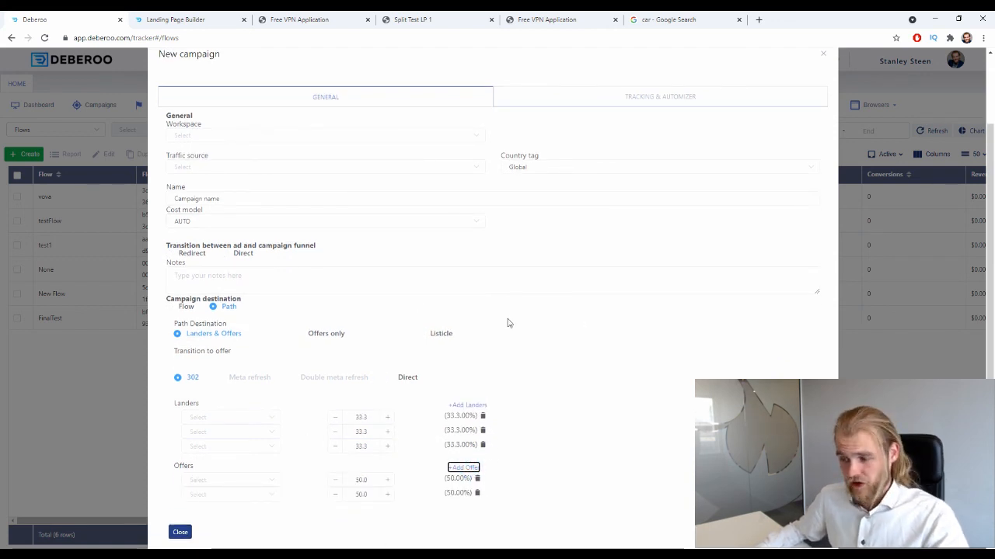
{"action": "scroll", "coordinate": [350, 311], "scroll_direction": "up", "scroll_amount": 2}
{"action": "scroll", "coordinate": [342, 303], "scroll_direction": "down", "scroll_amount": 3}
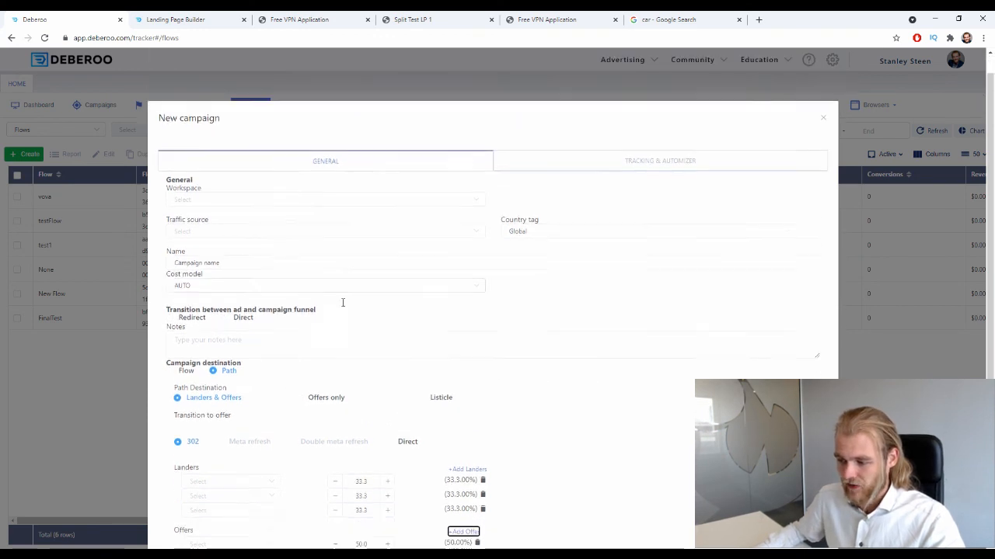